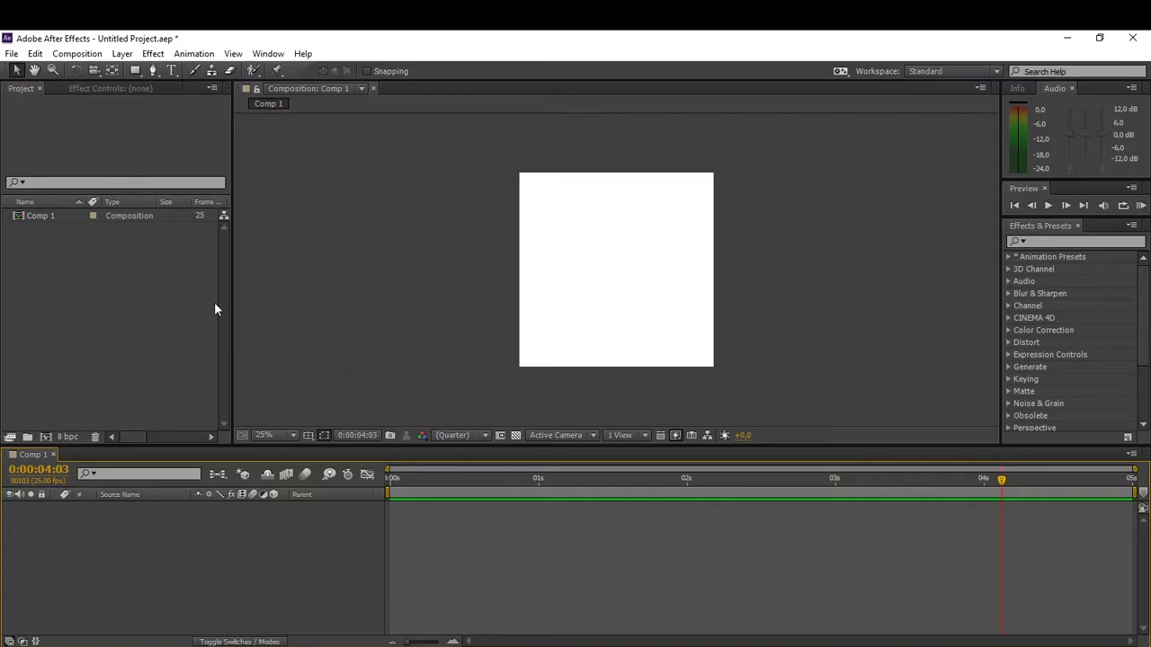
click(78, 54)
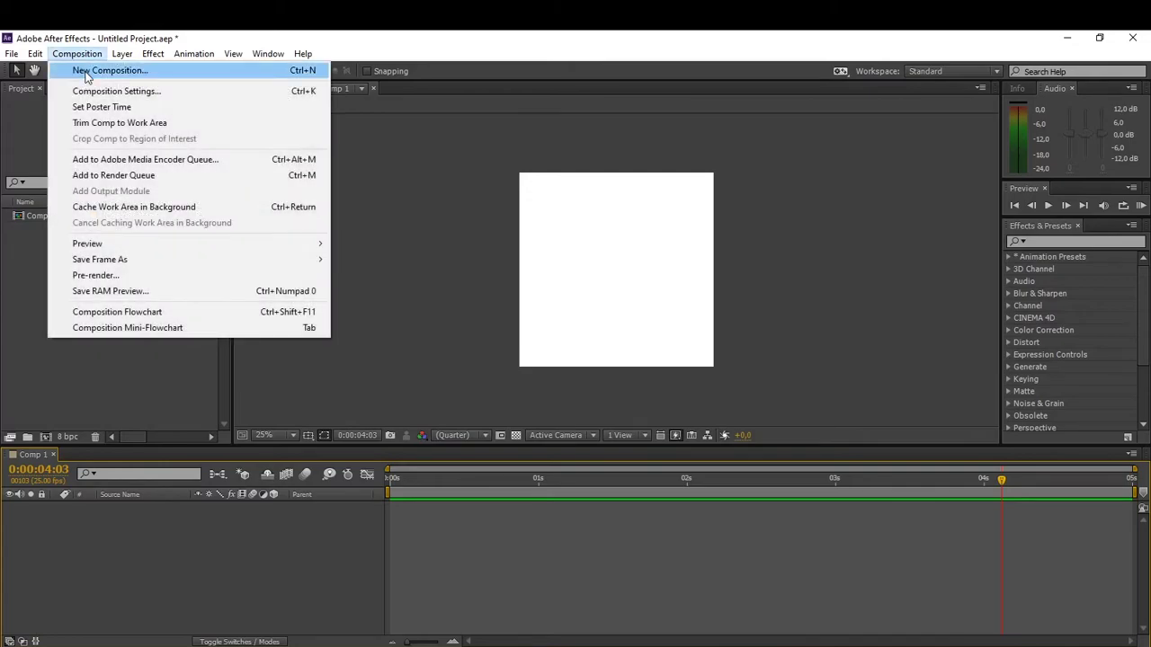
click(388, 35)
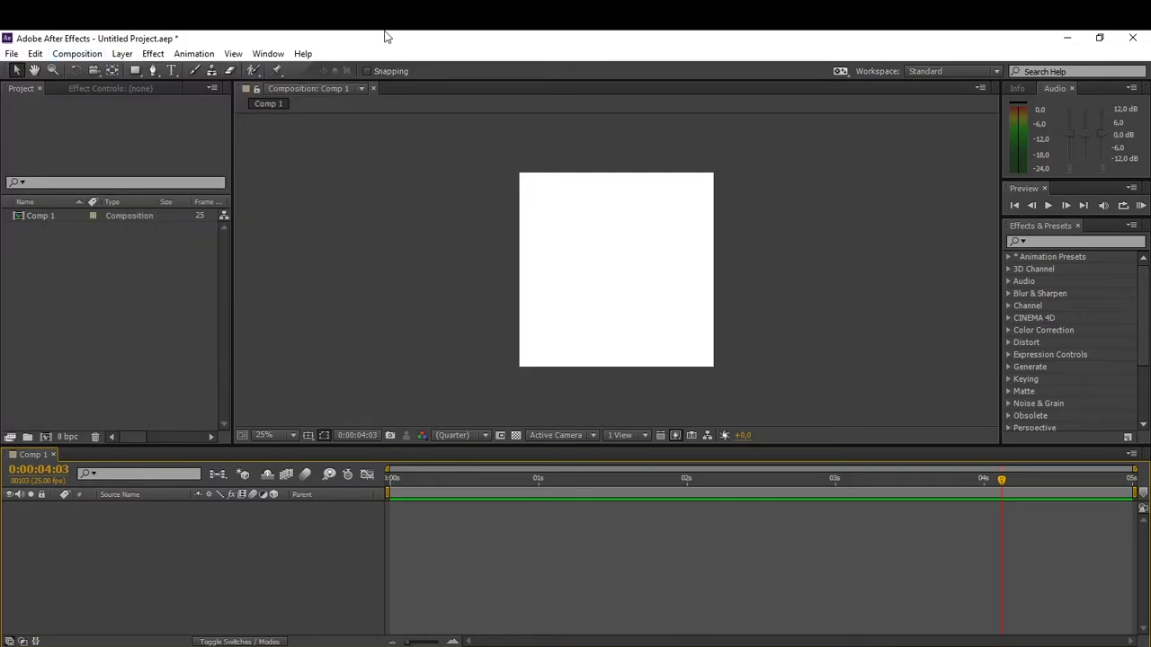
click(12, 54)
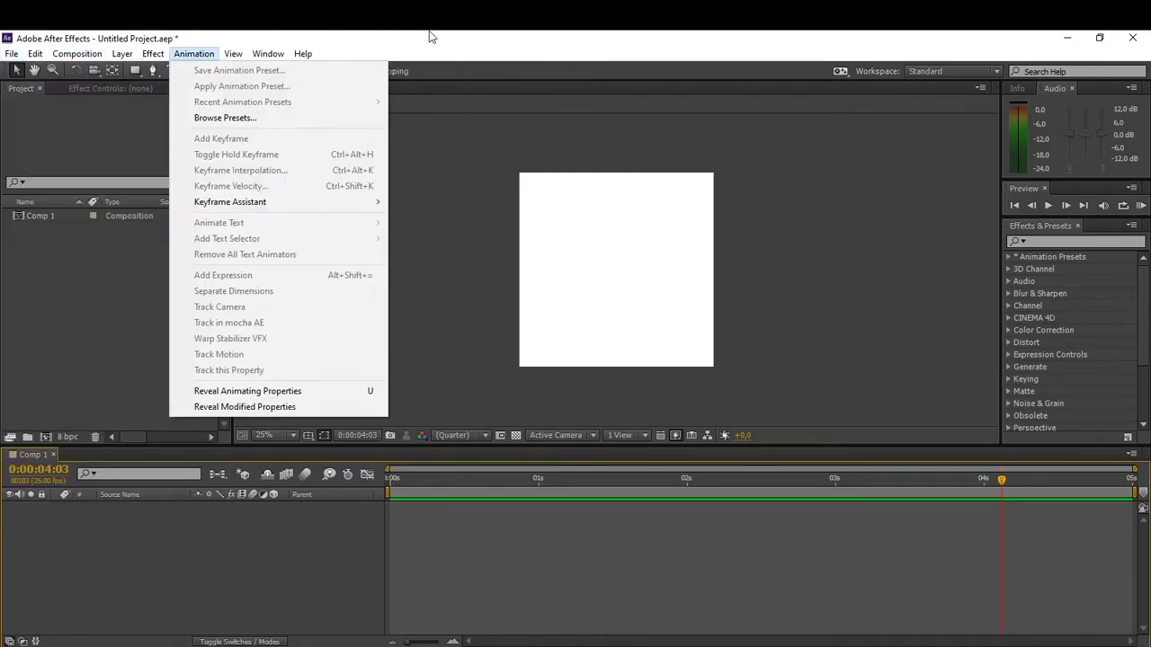
click(432, 36)
Step: Create a new 1080 x 1080 px composition with square pixels, 25 frames per second, a 5-second duration and a white background
click(78, 54)
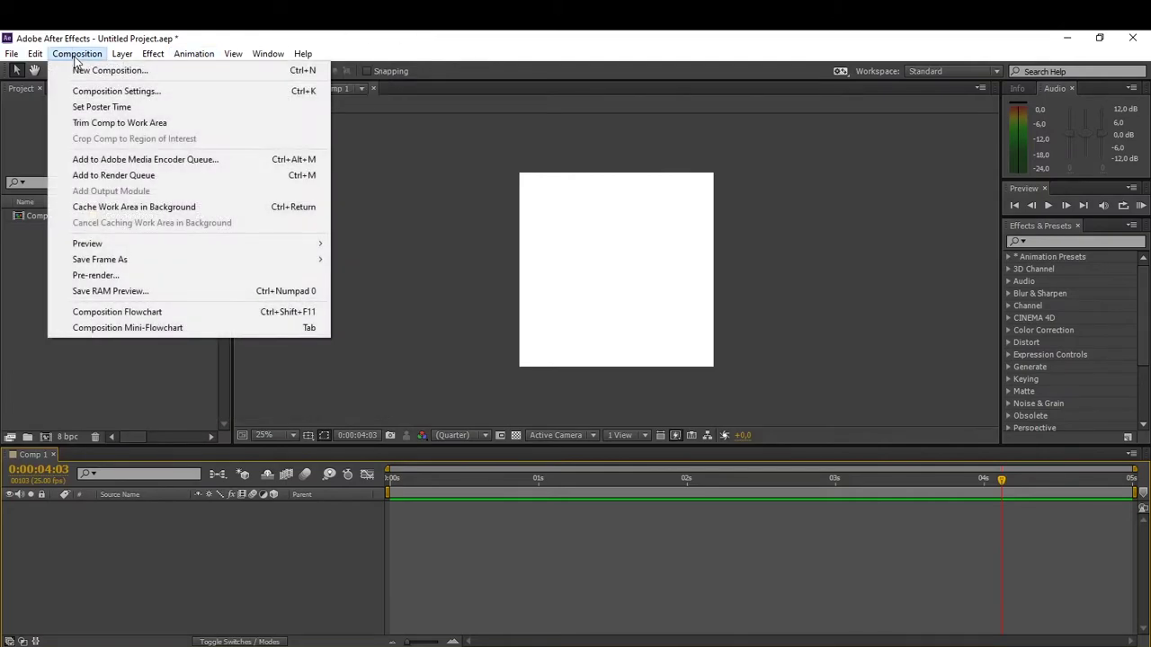
click(109, 70)
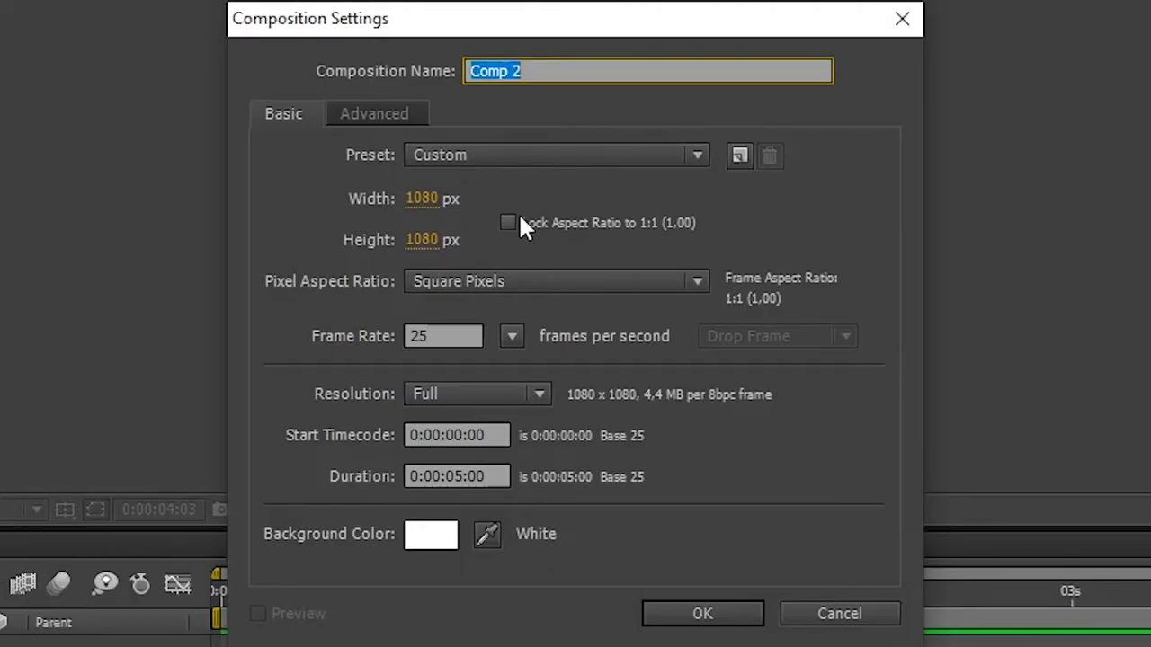
click(698, 281)
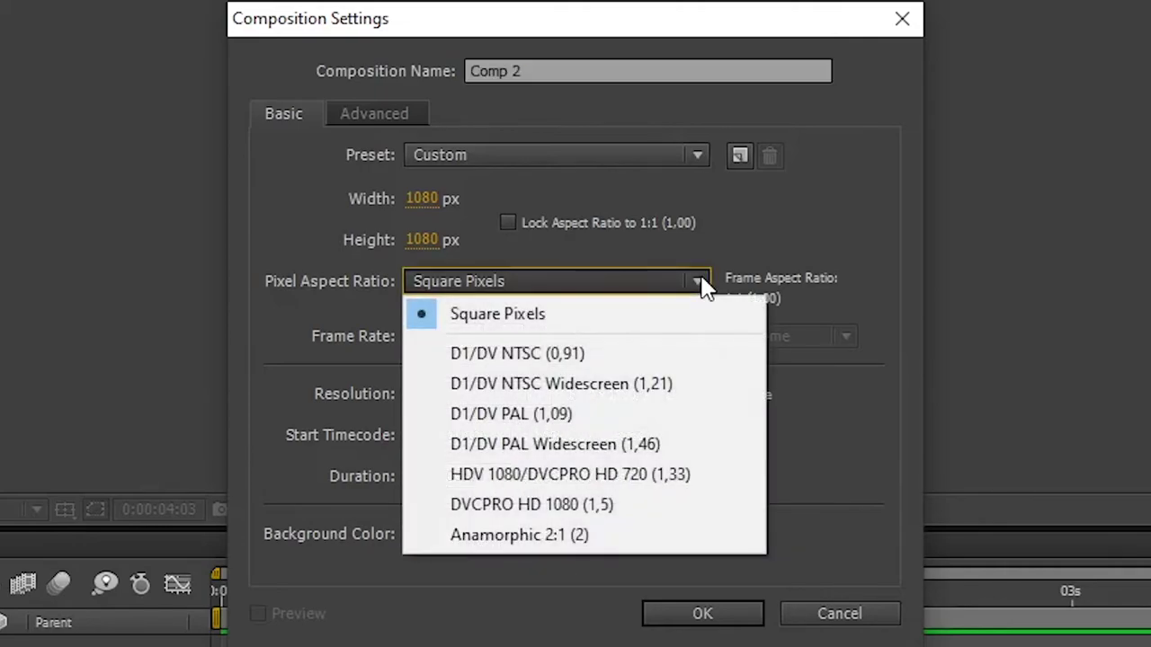
click(612, 313)
click(655, 286)
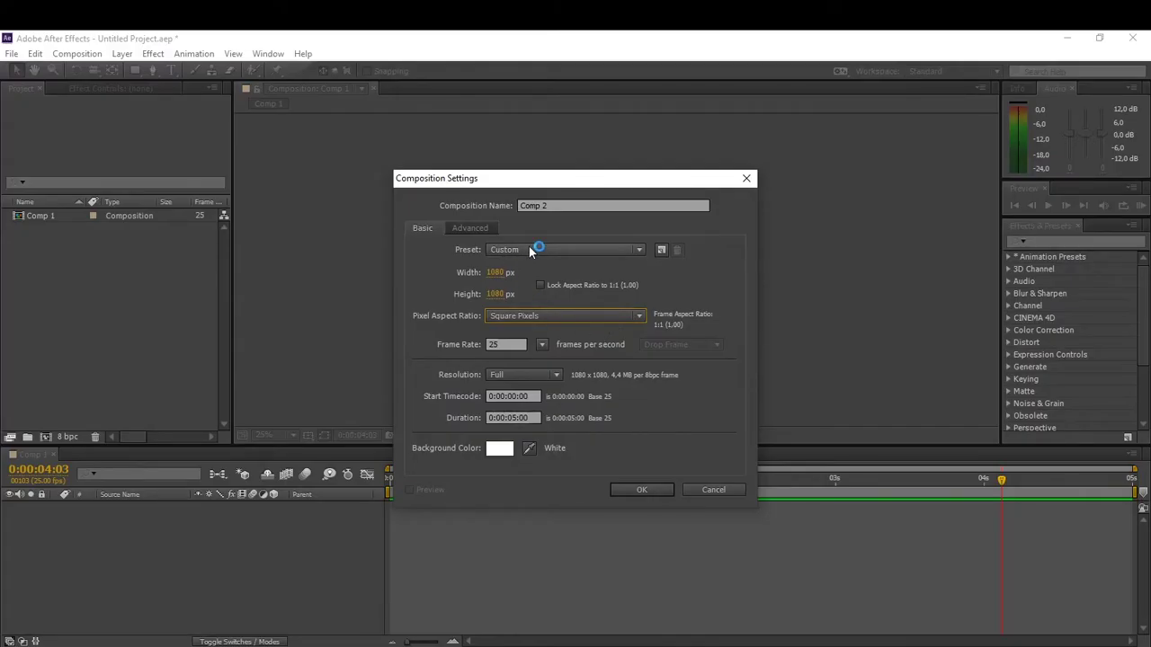
click(641, 316)
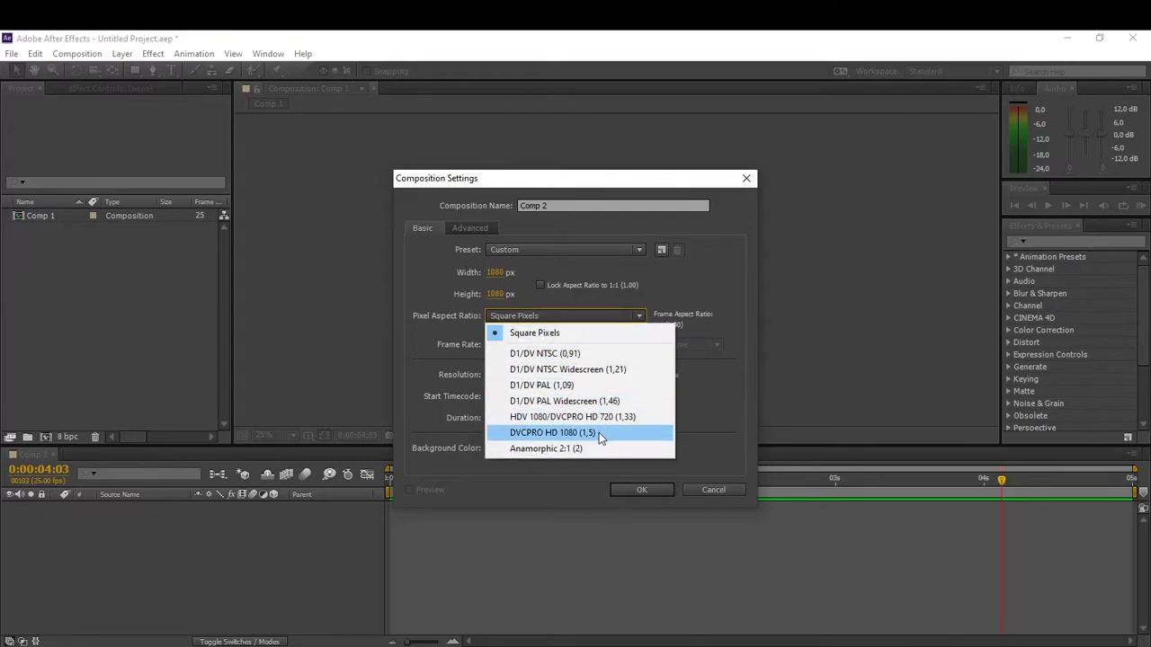
click(678, 282)
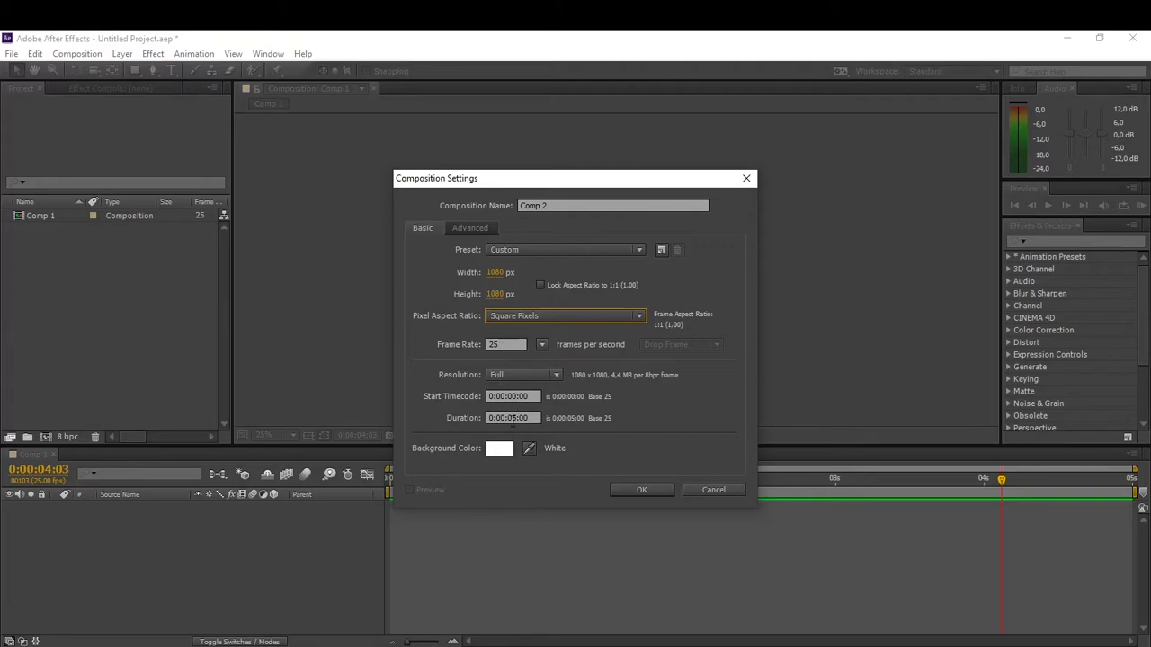
click(656, 490)
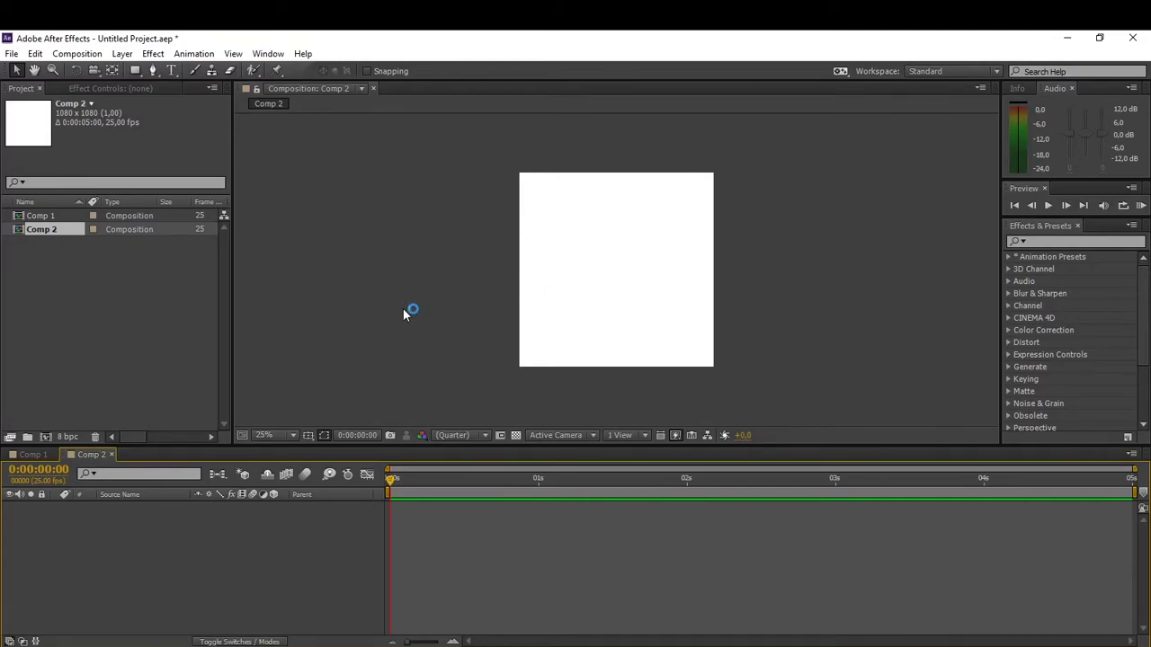
Step: Delete the Comp 1 composition from the project
click(51, 215)
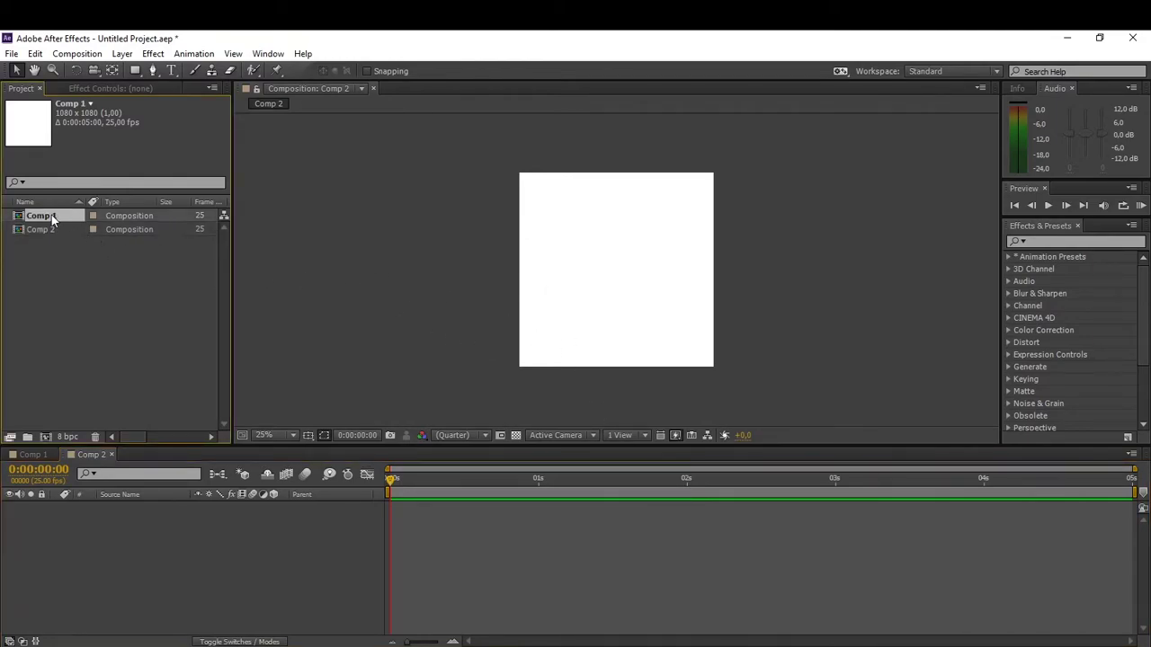
key(Delete)
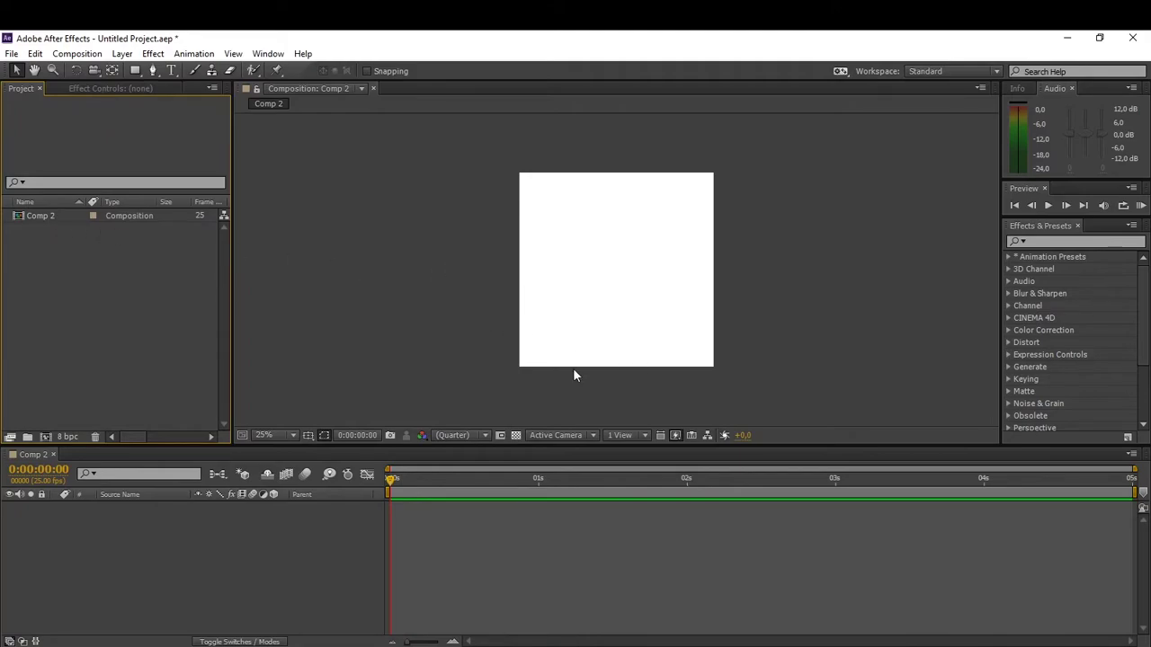
Step: Import the roket1 and roket2 PNG images from the video ajar folder as footage
right_click(285, 533)
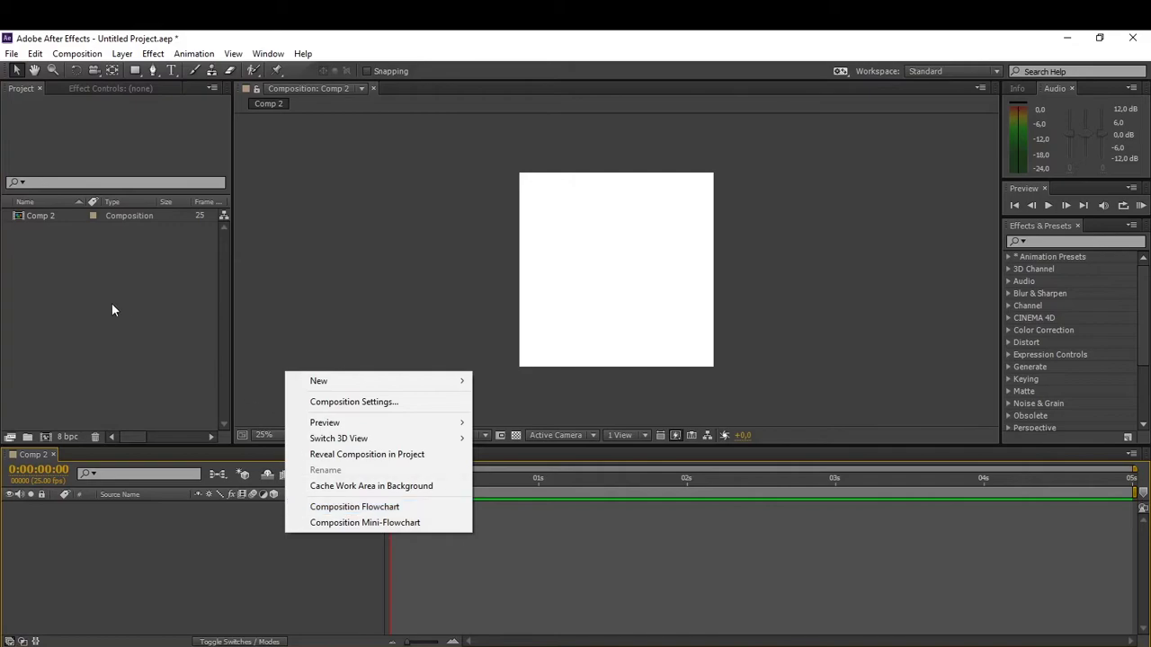
right_click(98, 279)
mouse_move(221, 360)
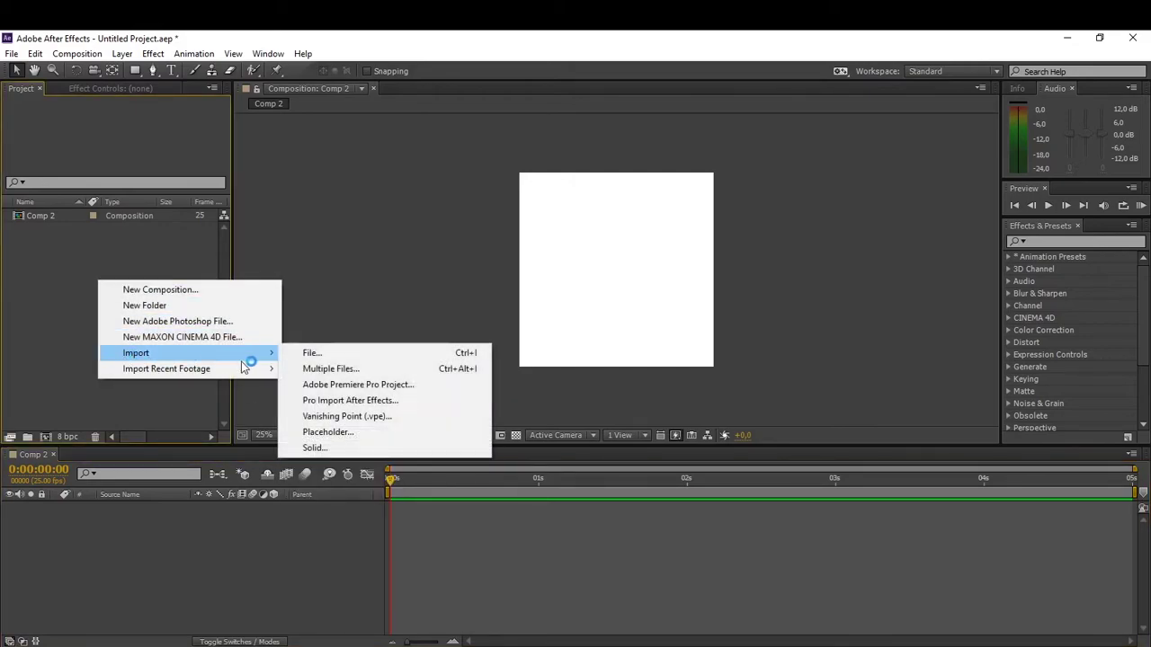
click(350, 355)
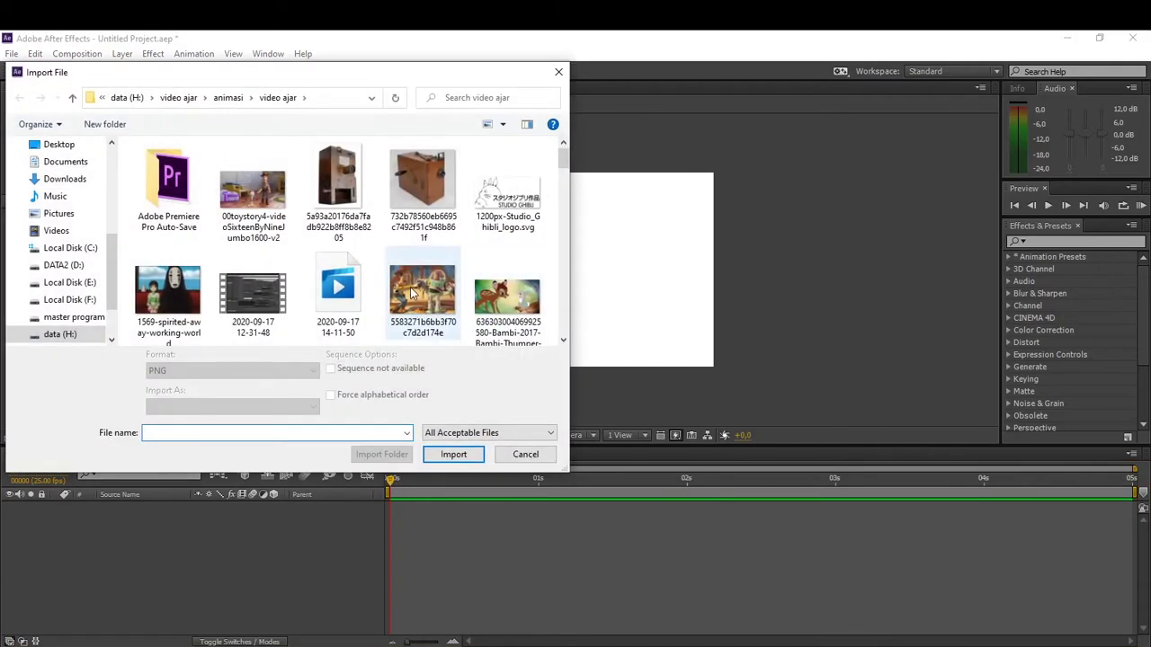
scroll(413, 291, down, 10)
scroll(412, 291, down, 12)
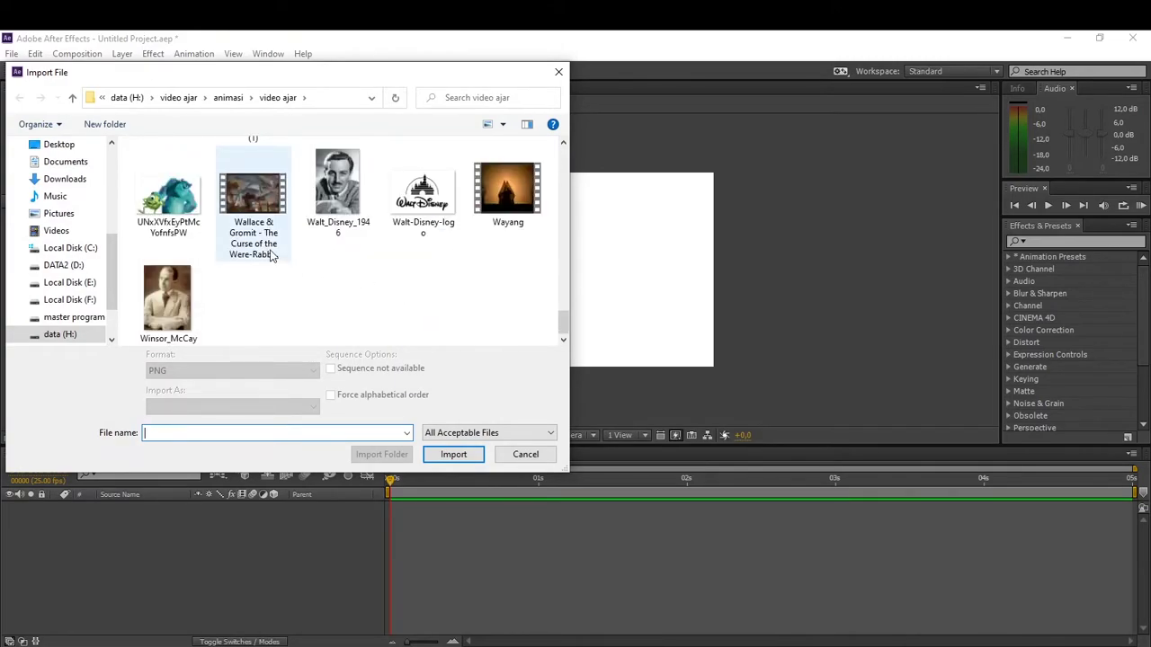
scroll(265, 260, up, 5)
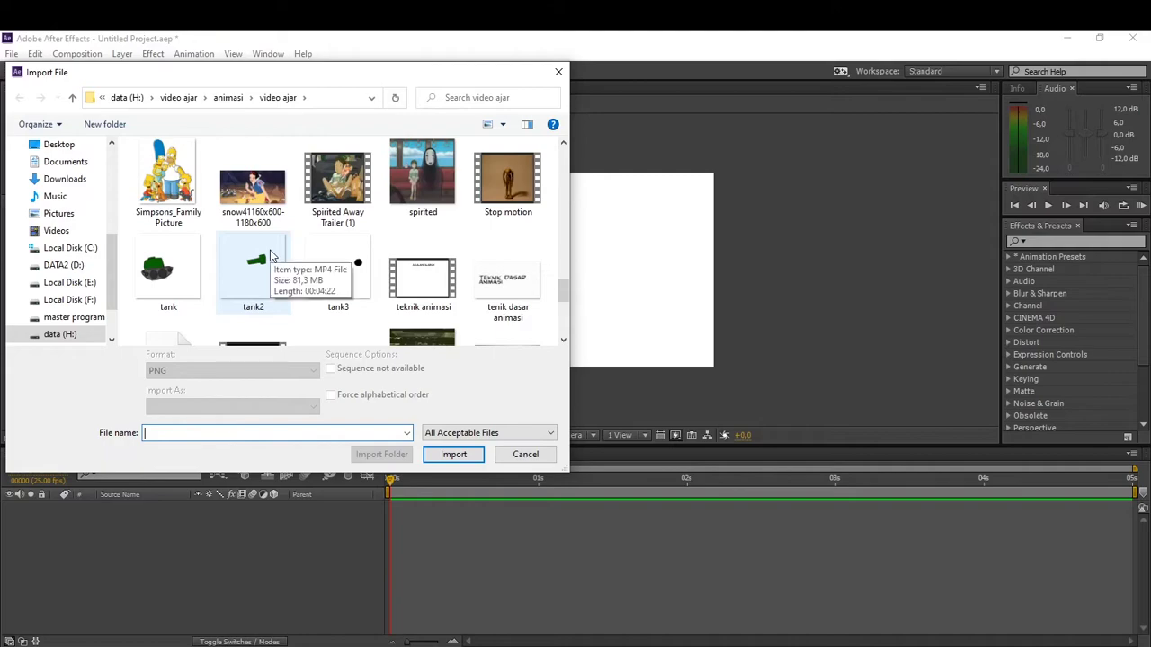
scroll(270, 261, up, 3)
click(422, 205)
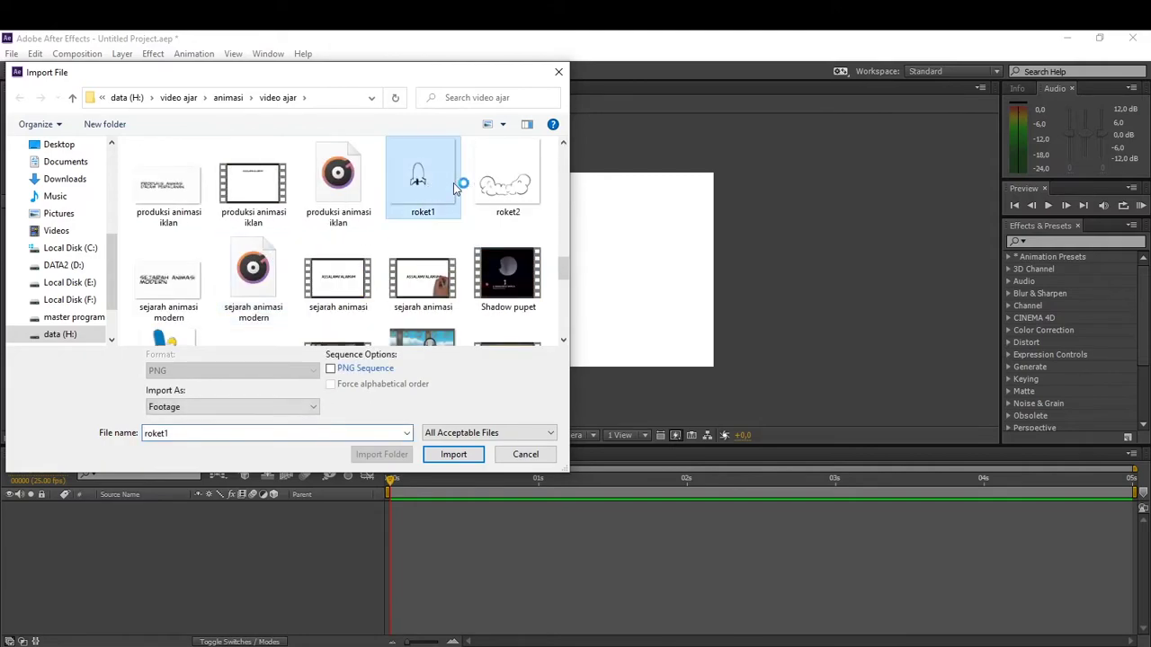
ctrl+click(517, 185)
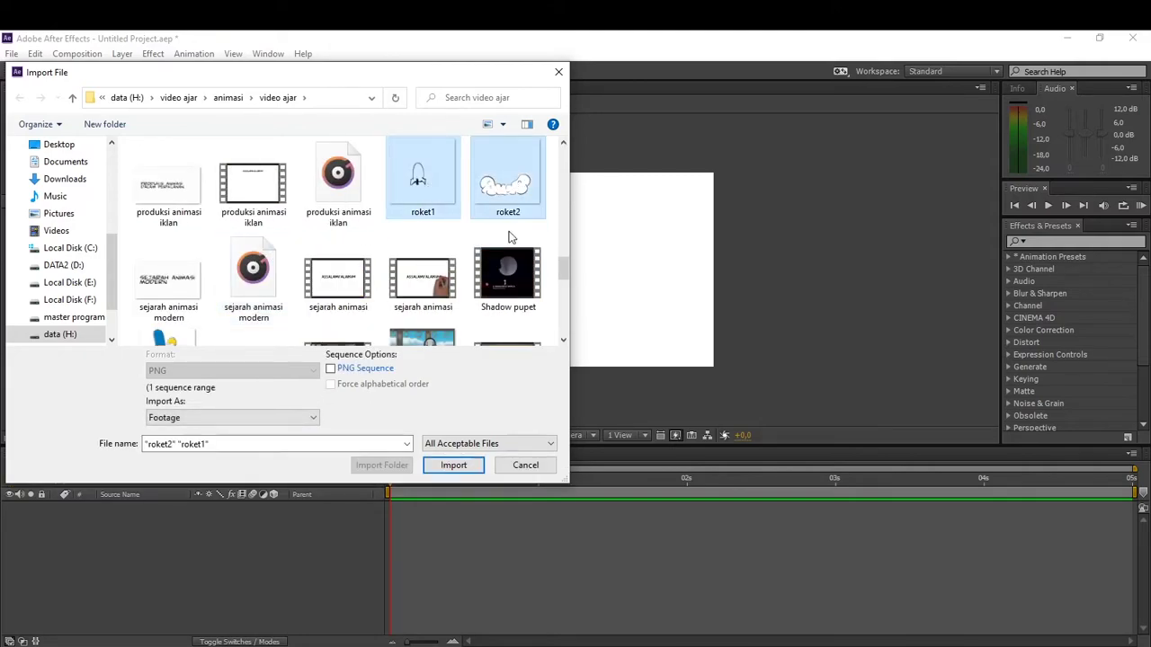
click(454, 456)
click(78, 264)
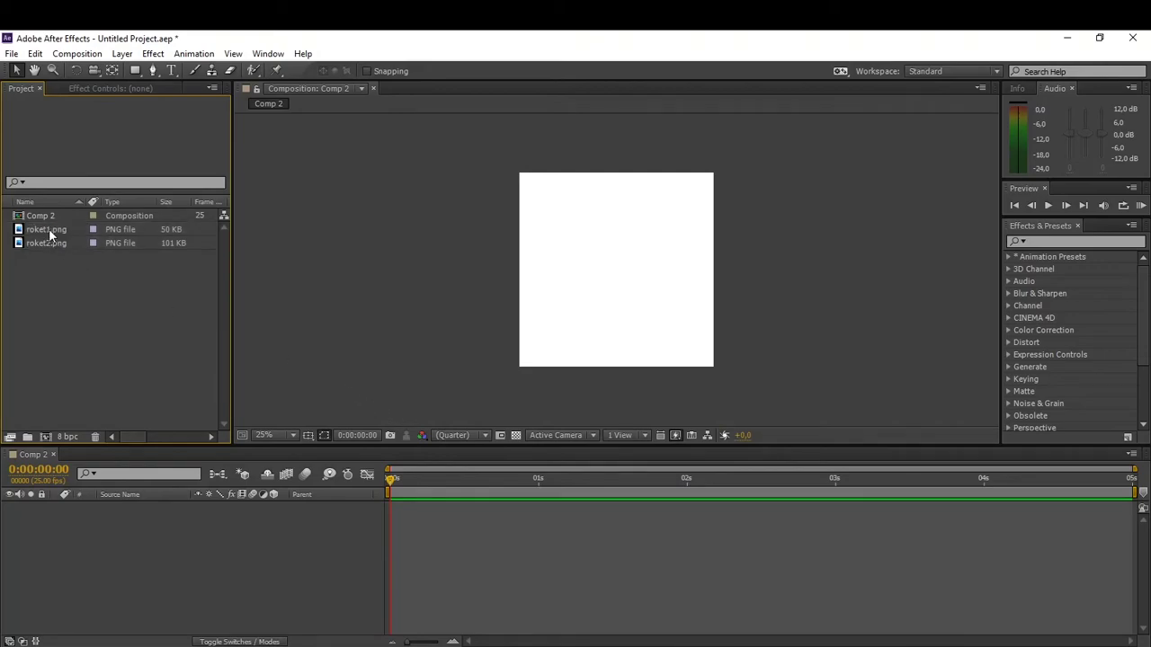
Step: Add roket1.png to the Comp 2 timeline and move the rocket down to the lower part of the frame
click(52, 229)
drag(59, 231, 165, 562)
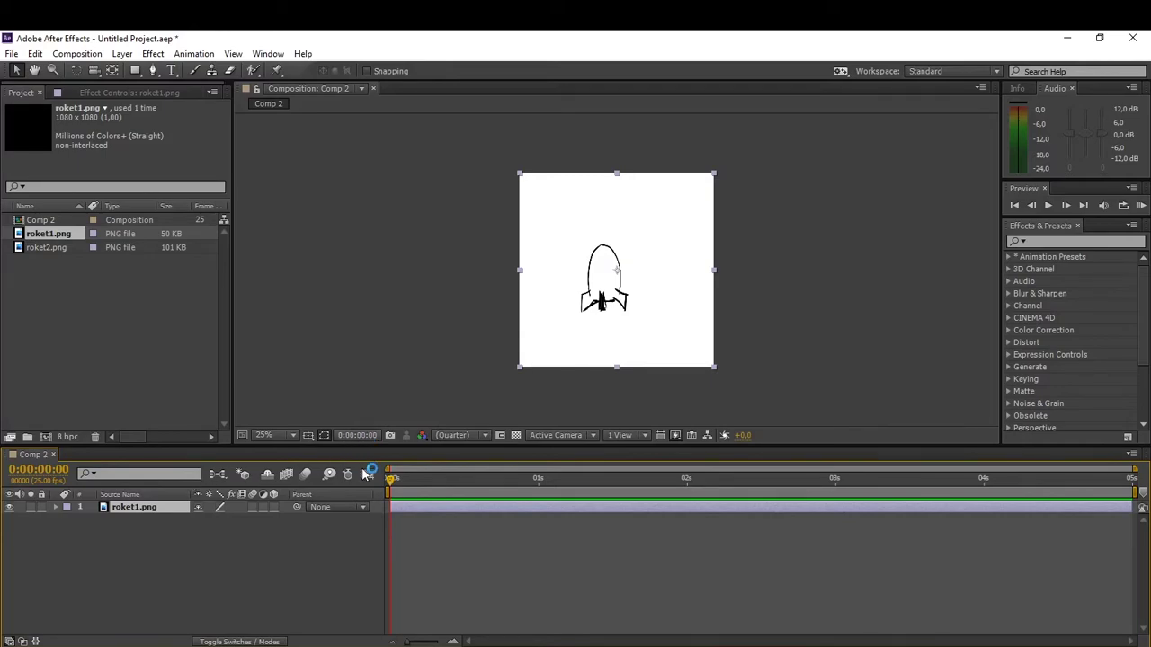
drag(613, 304, 619, 351)
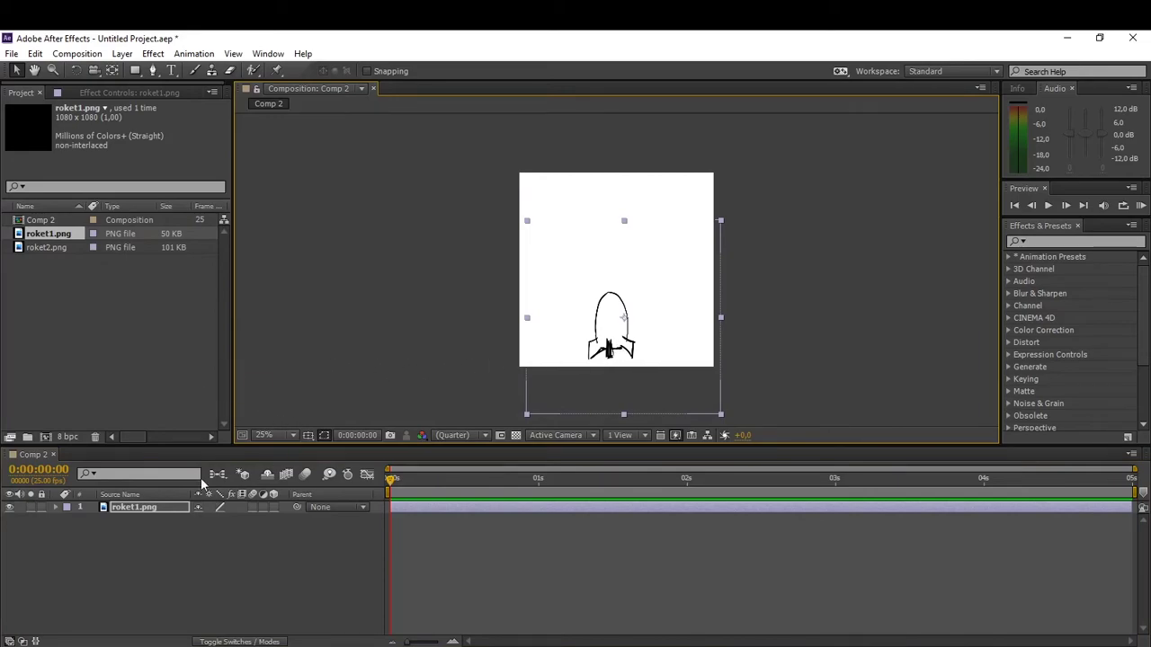
Step: Expand the roket1.png layer's Transform properties and reposition the rocket to about 600, 808 near the frame's lower edge
click(55, 508)
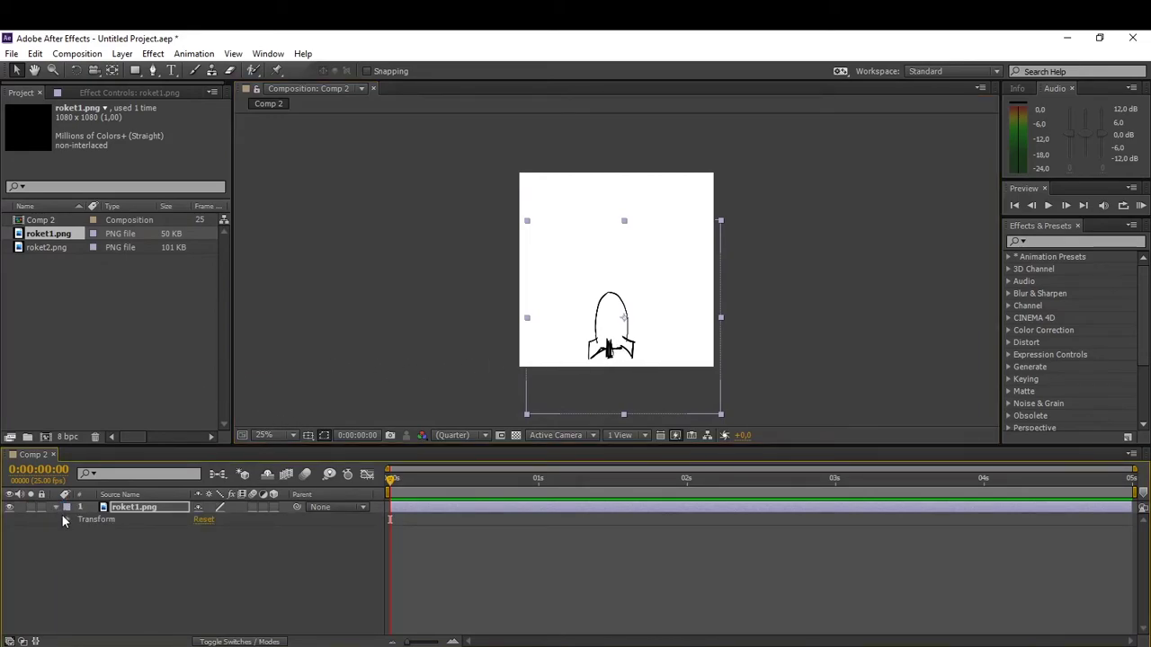
click(67, 519)
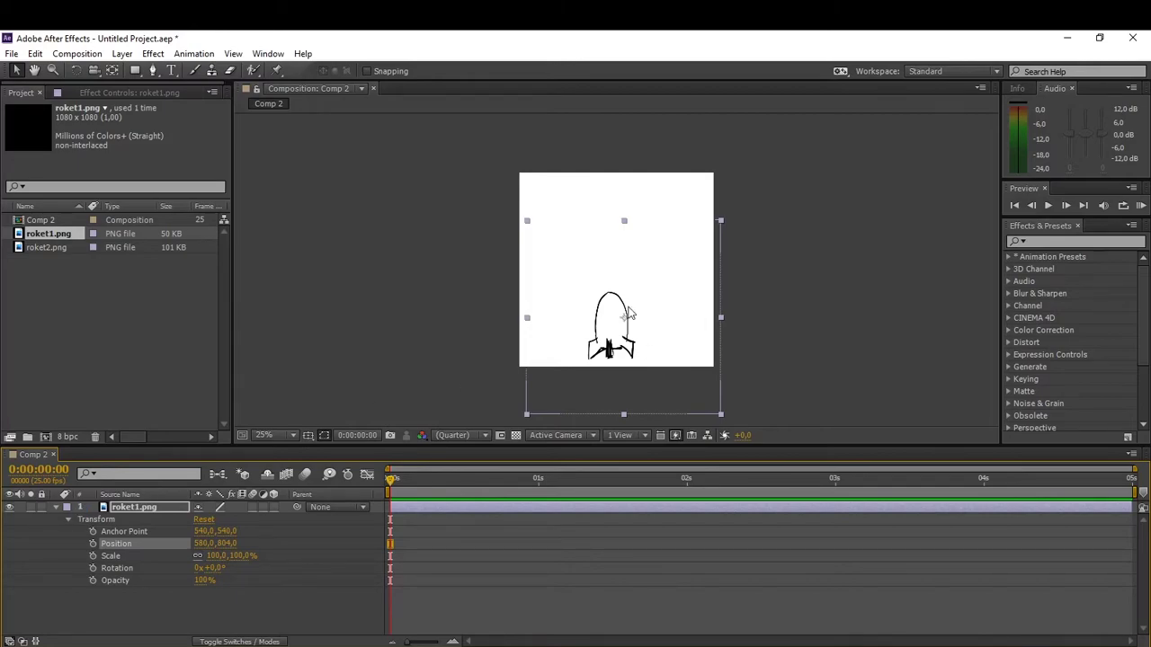
drag(633, 359, 636, 360)
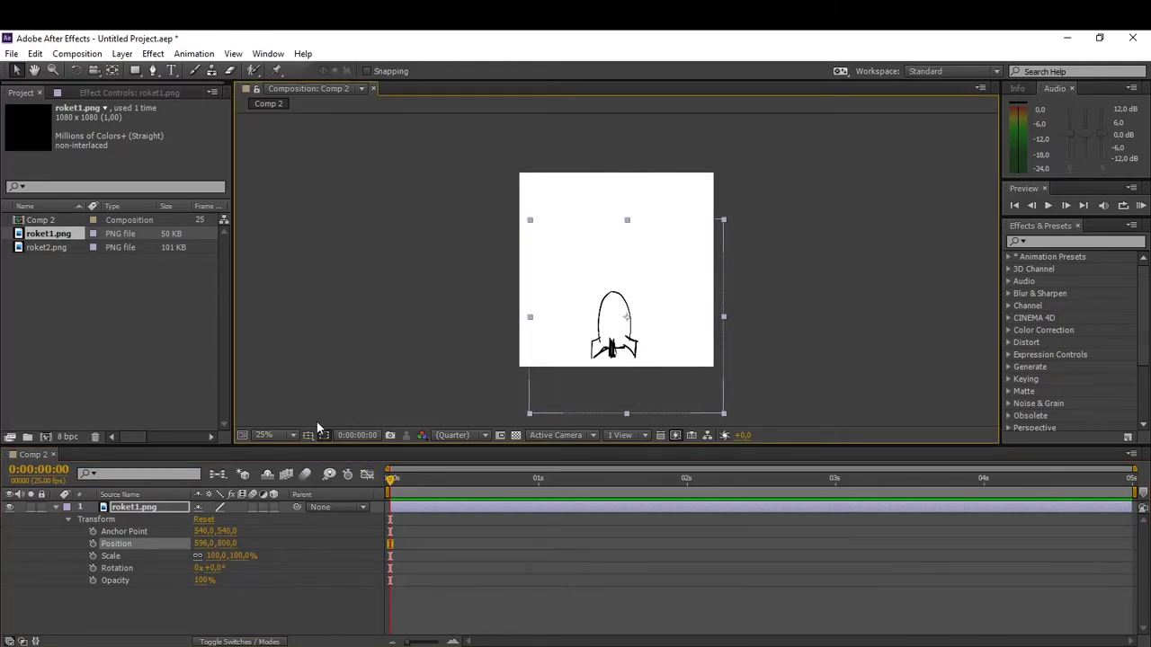
click(57, 509)
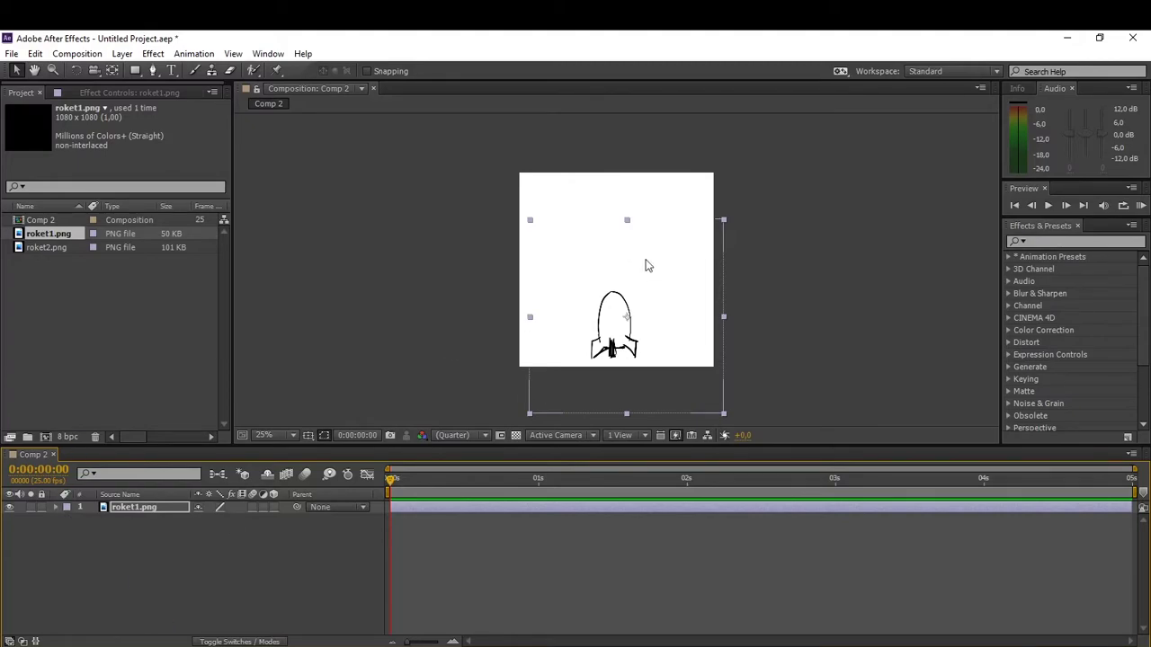
click(57, 509)
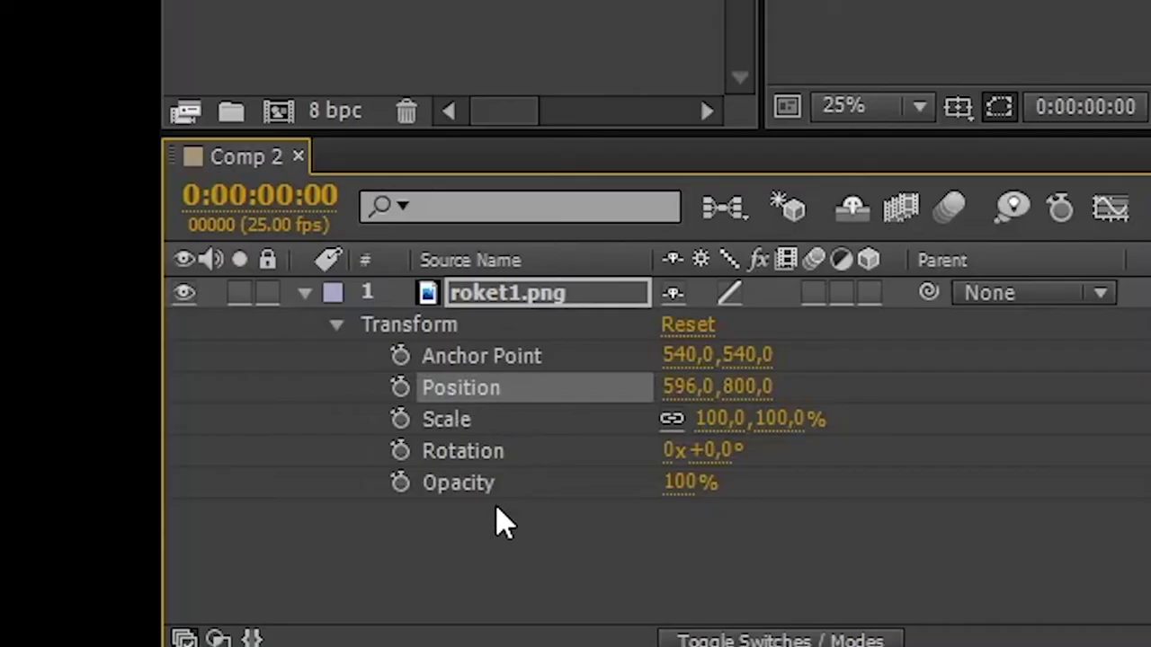
click(503, 382)
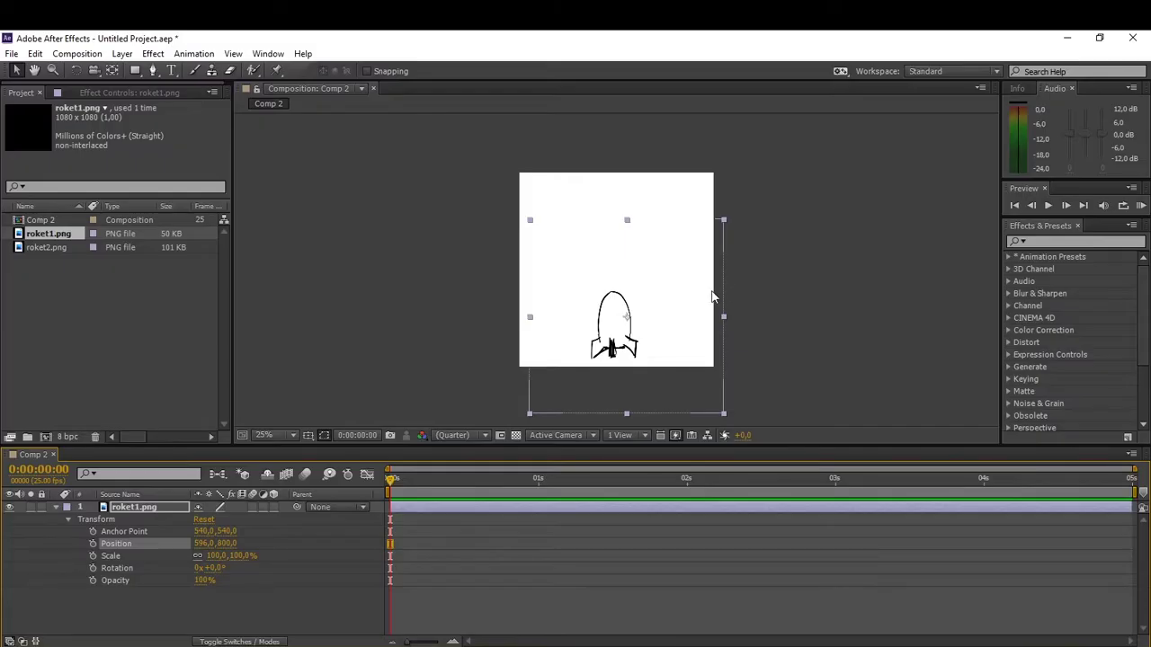
mouse_move(657, 300)
mouse_down()
mouse_move(647, 297)
mouse_move(659, 296)
mouse_up()
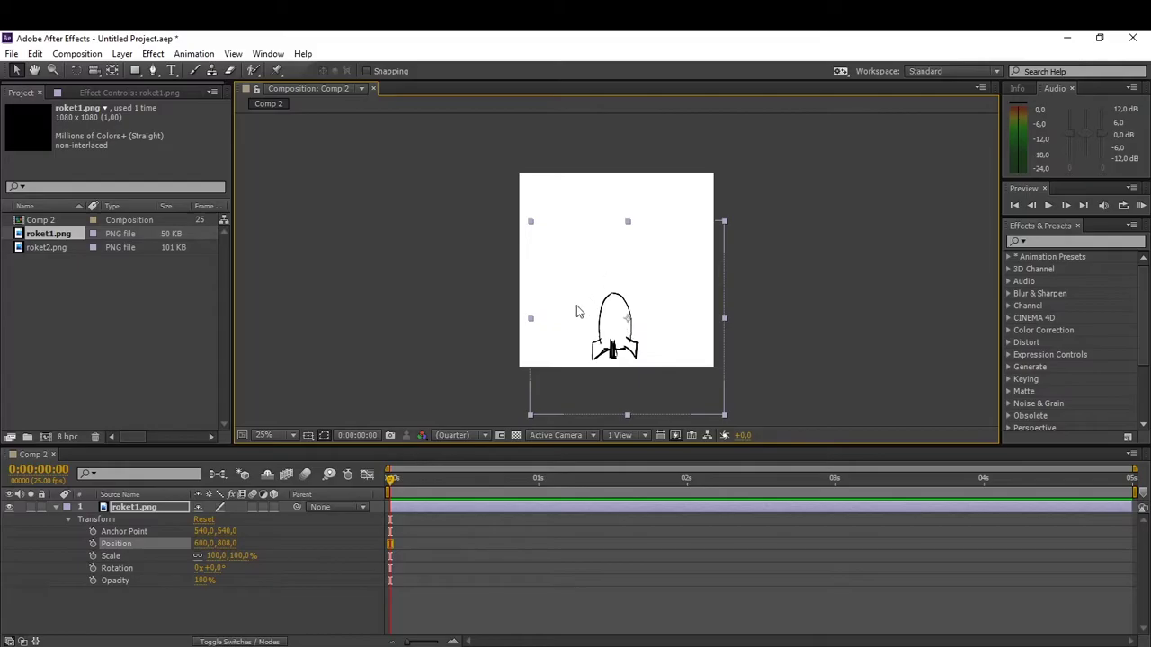
Step: Animate the rocket's Position from a keyframe at 0:00:00:00 to about 600, 544 at 0:00:01:12, and shift the second keyframe slightly later
click(96, 543)
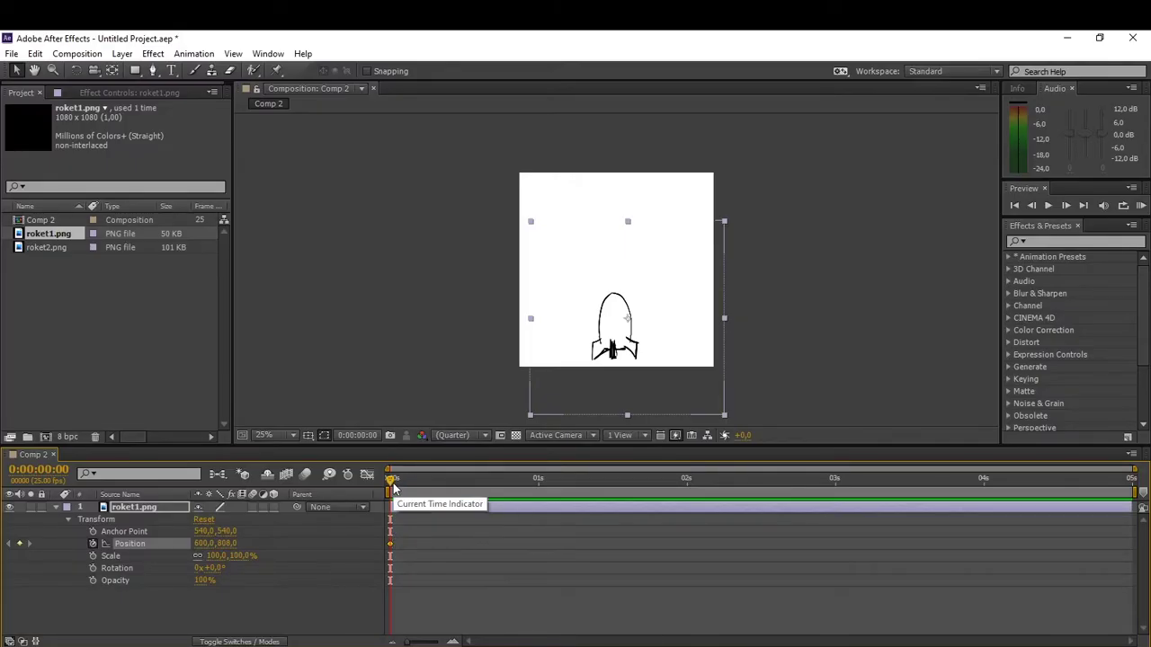
drag(398, 488, 610, 526)
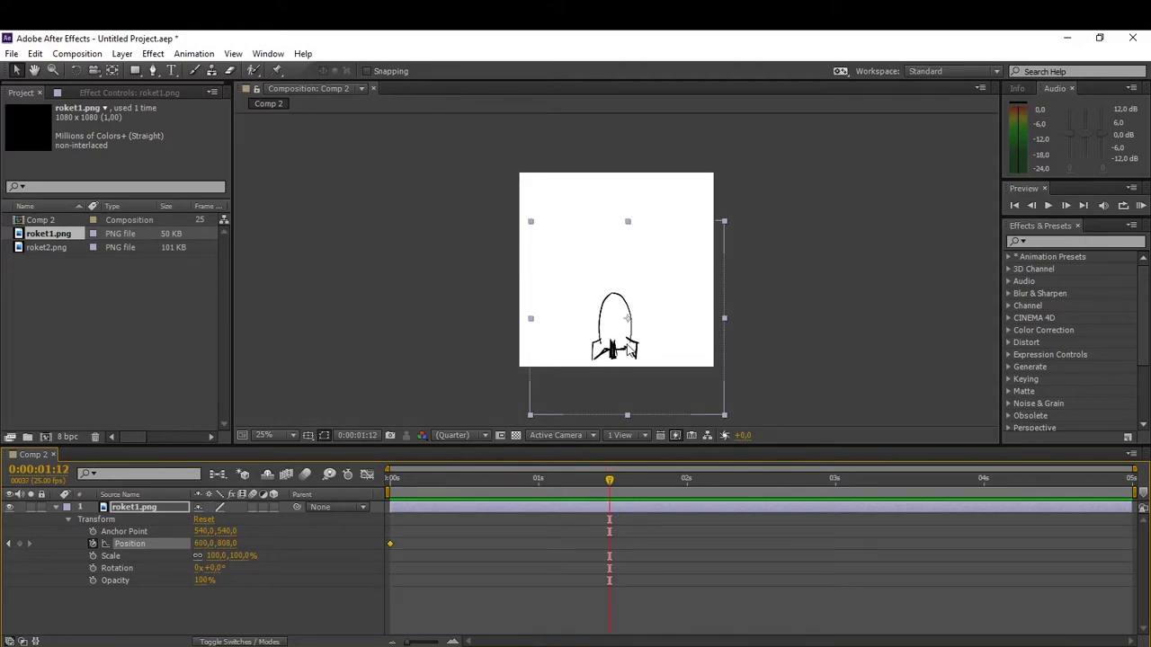
drag(628, 318, 628, 271)
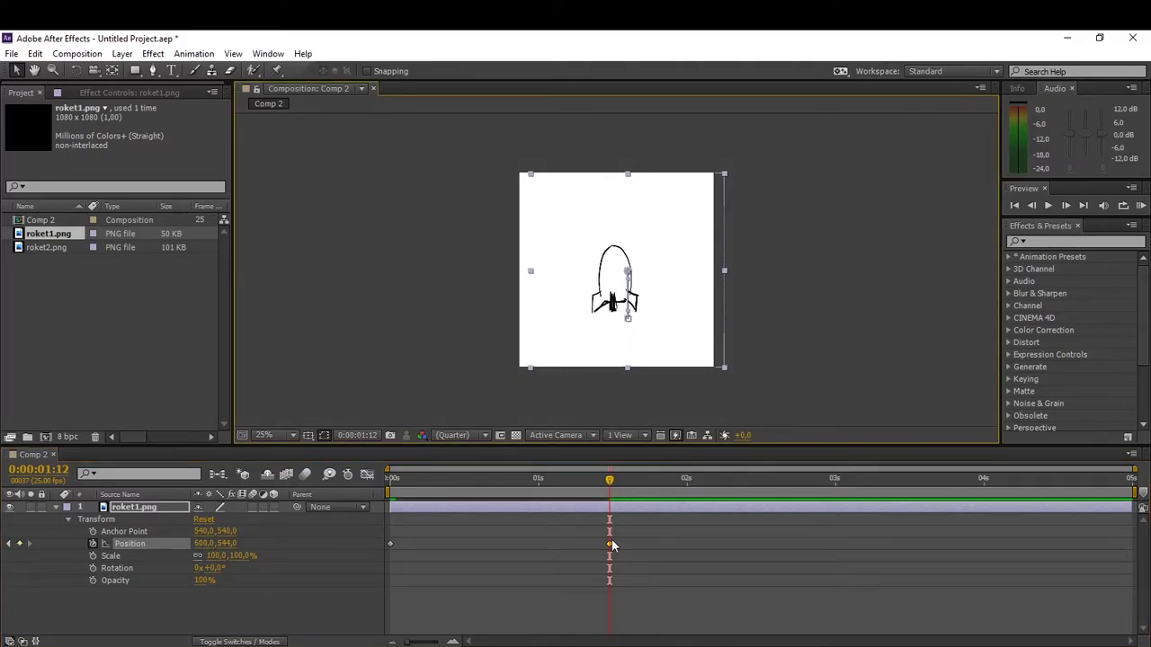
drag(611, 541, 622, 543)
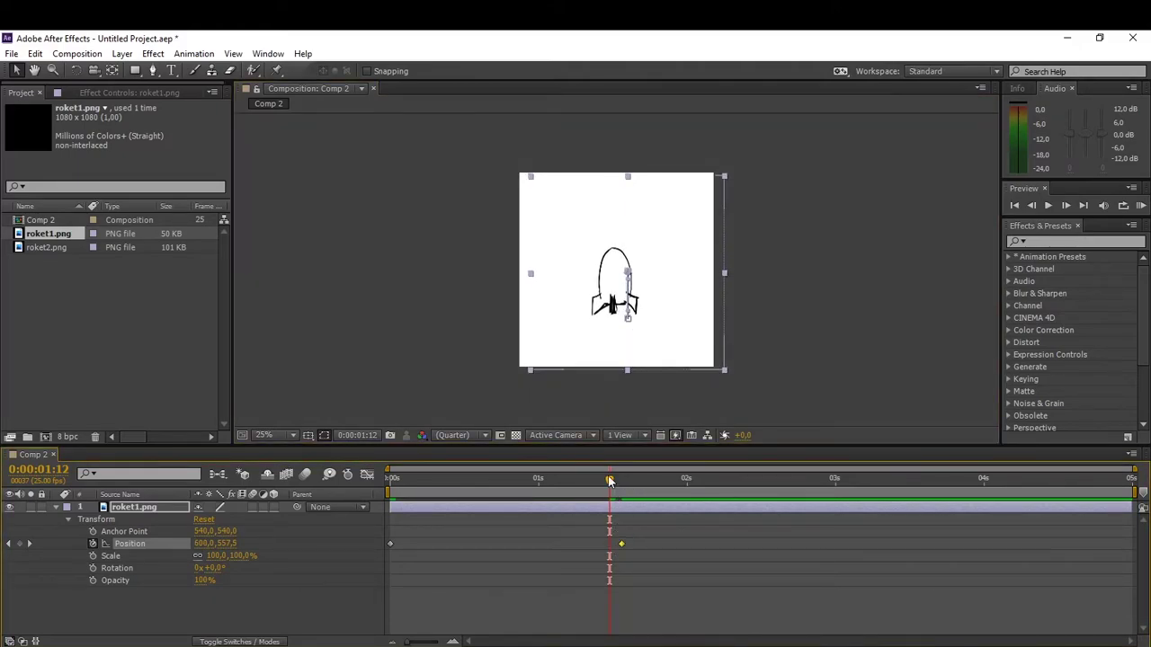
Step: Add a Position keyframe for the rocket at 0:00:02:14 with the value 610, 357
drag(613, 477, 770, 494)
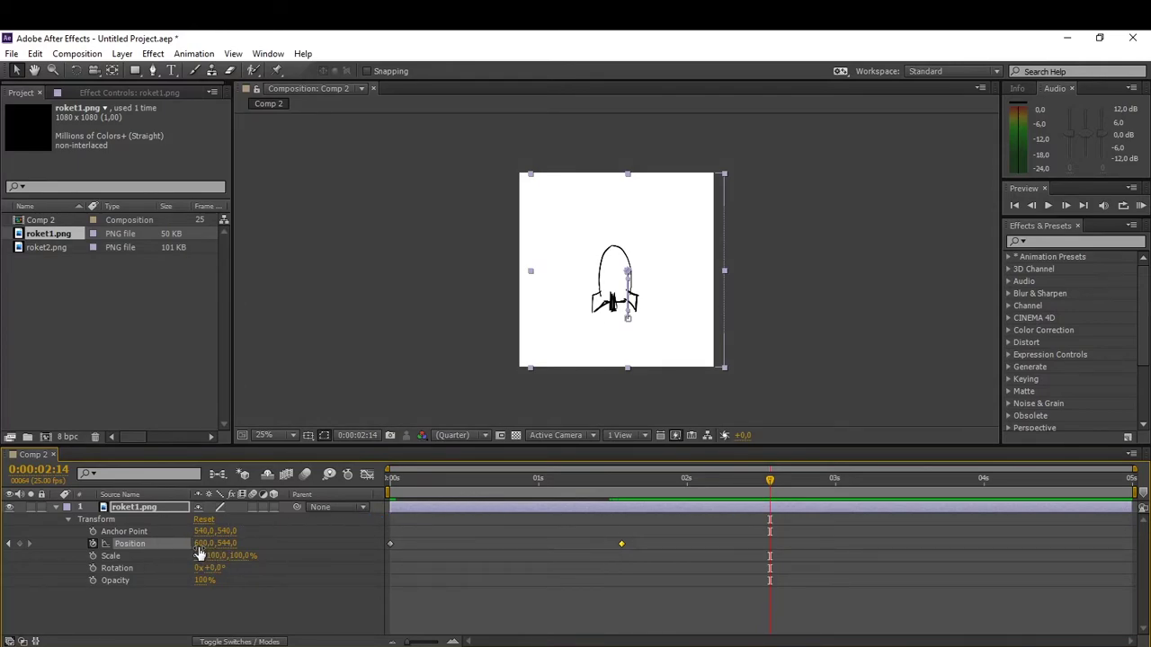
drag(202, 544, 61, 627)
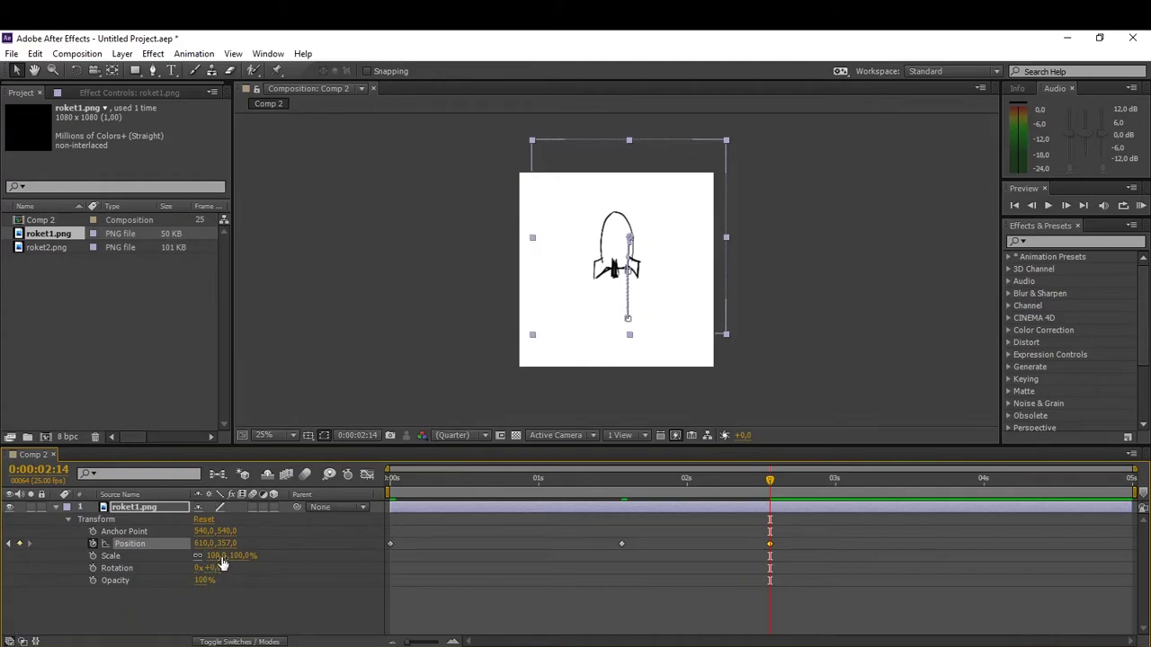
Step: Set the rocket's last Position keyframe to 610, -260 and shift it earlier to about 0:00:02:06
drag(225, 544, 16, 567)
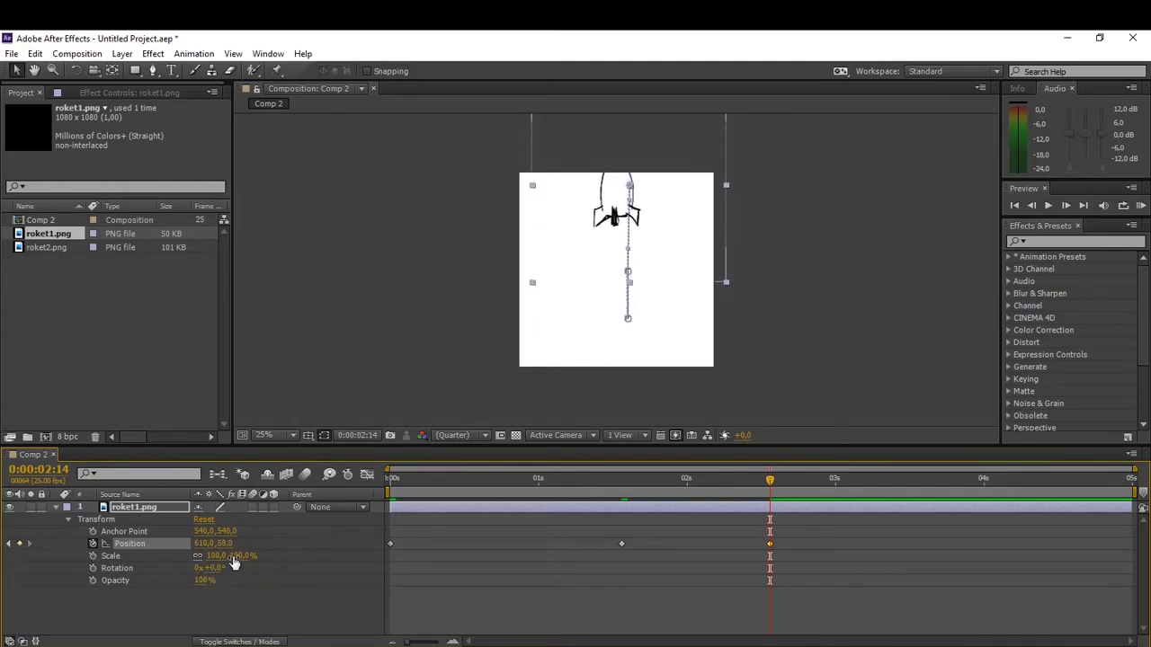
drag(230, 545, 2, 559)
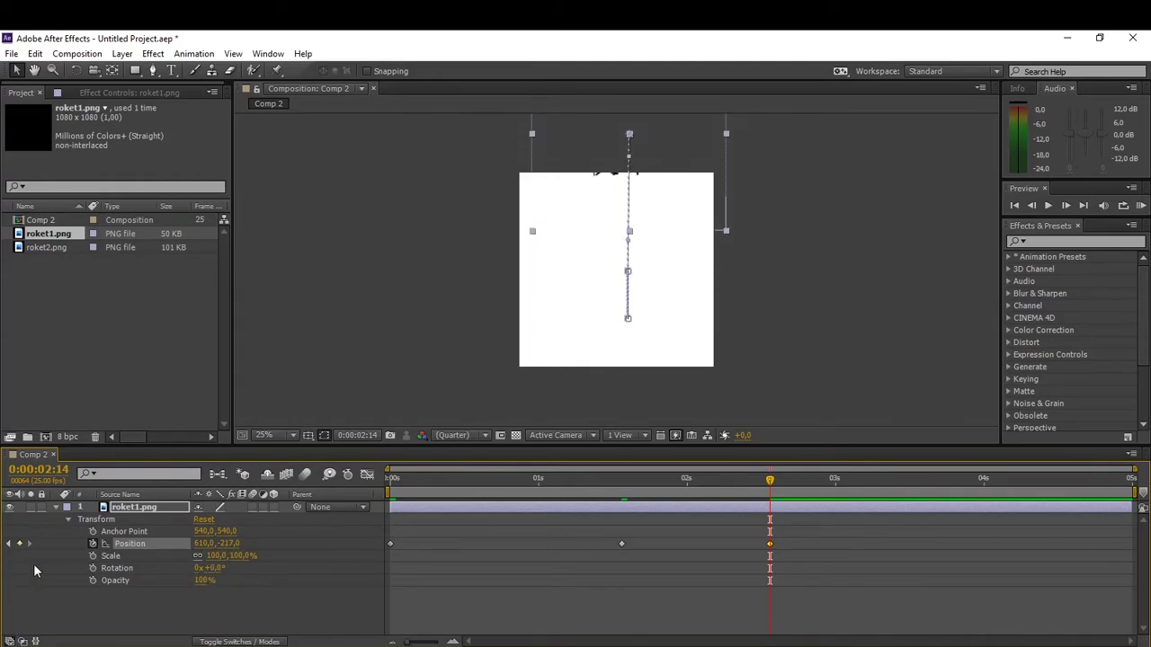
drag(228, 545, 190, 559)
drag(770, 544, 722, 545)
Step: Preview the rocket's upward motion from the start of the composition twice
key(Home)
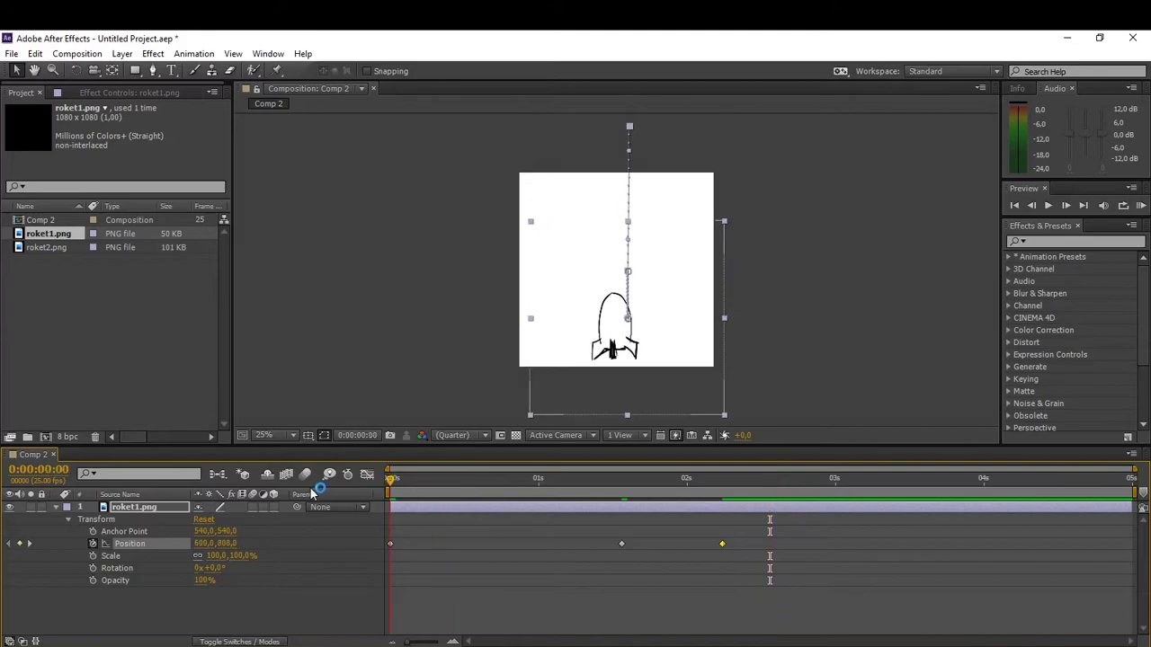
key(space)
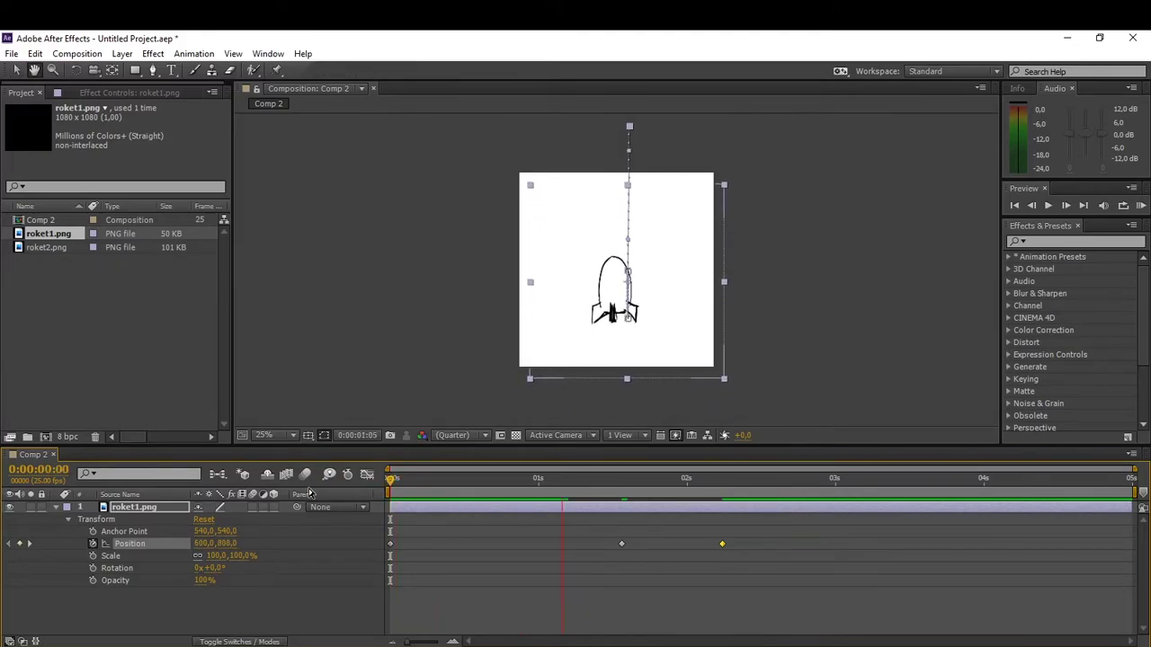
key(space)
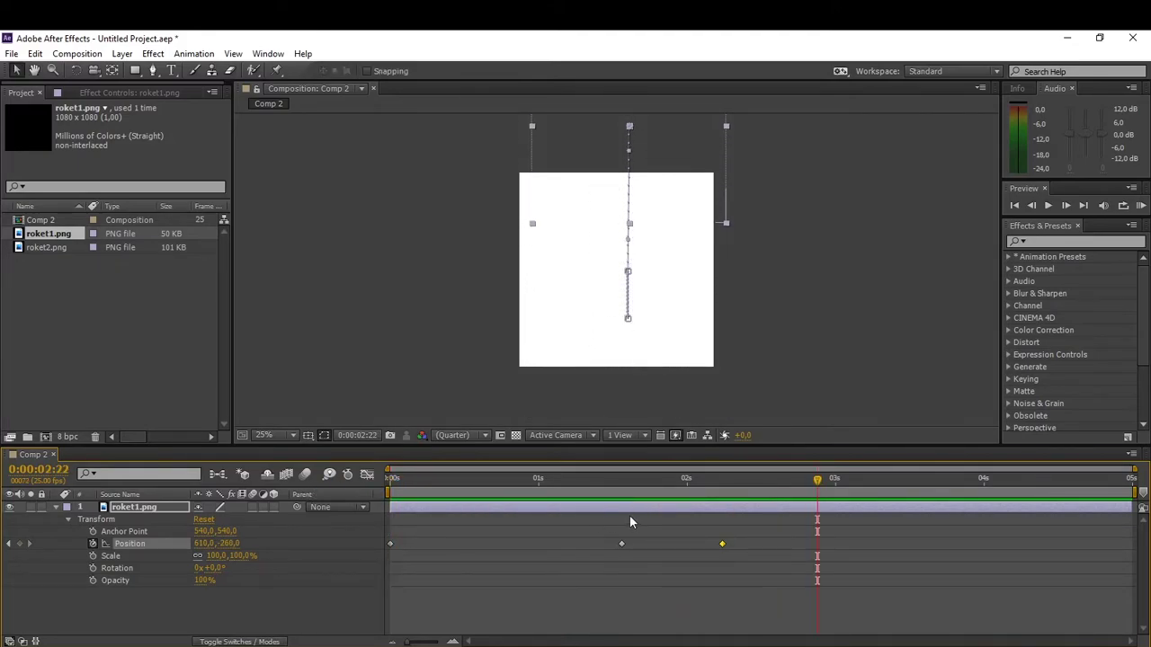
key(Home)
key(space)
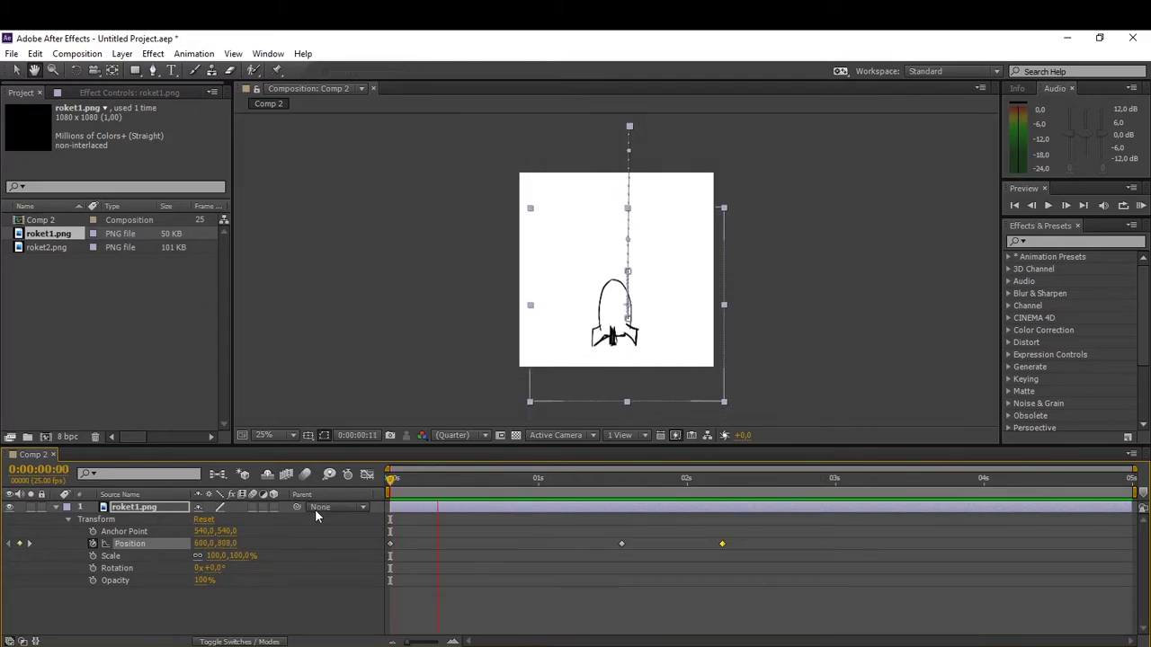
key(space)
Step: Move the rocket's last Position keyframe to about 0:00:03:05 and preview the animation from the start
drag(722, 544, 865, 545)
click(573, 480)
key(Home)
key(space)
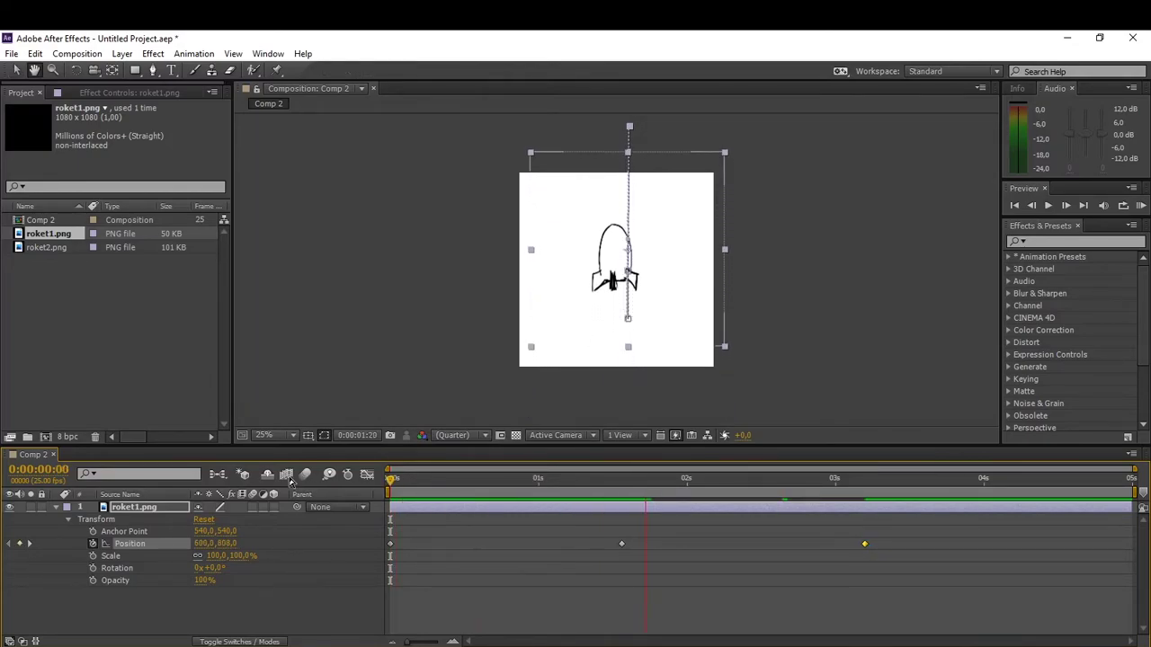
key(space)
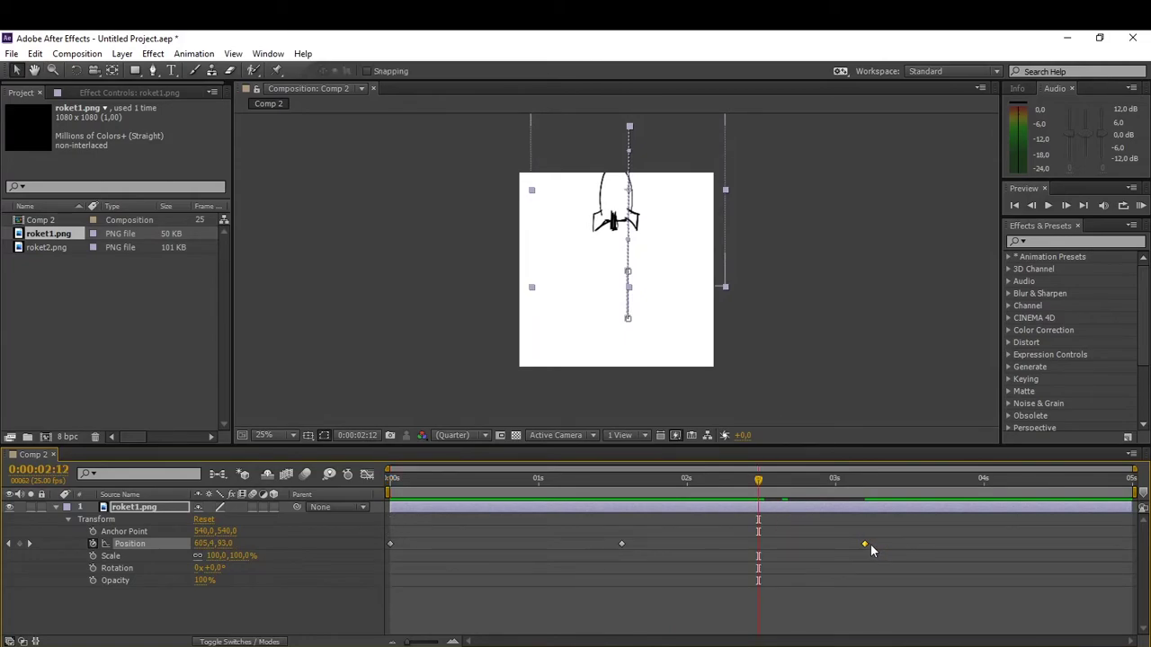
Step: Delay the rocket's last Position keyframe to about 0:00:03:21 and play the animation from the start
drag(865, 544, 958, 545)
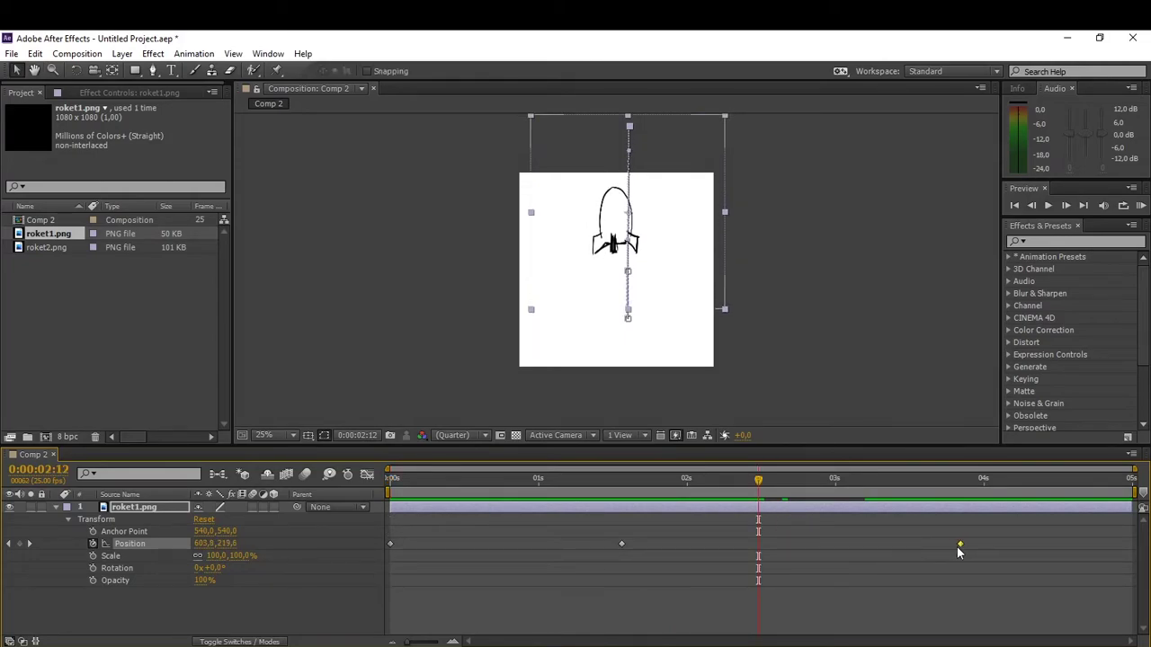
click(533, 480)
key(Home)
key(space)
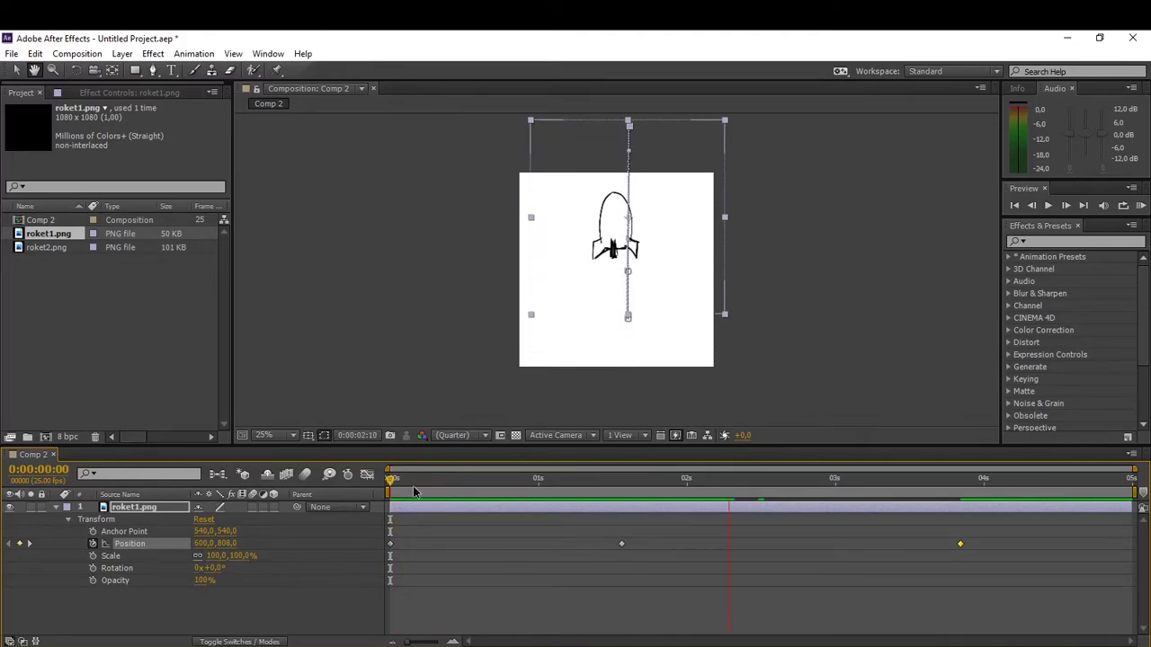
key(space)
Step: Move the rocket's middle Position keyframe to about 0:00:02:06 and preview the animation from the start
drag(622, 543, 722, 544)
key(Home)
key(space)
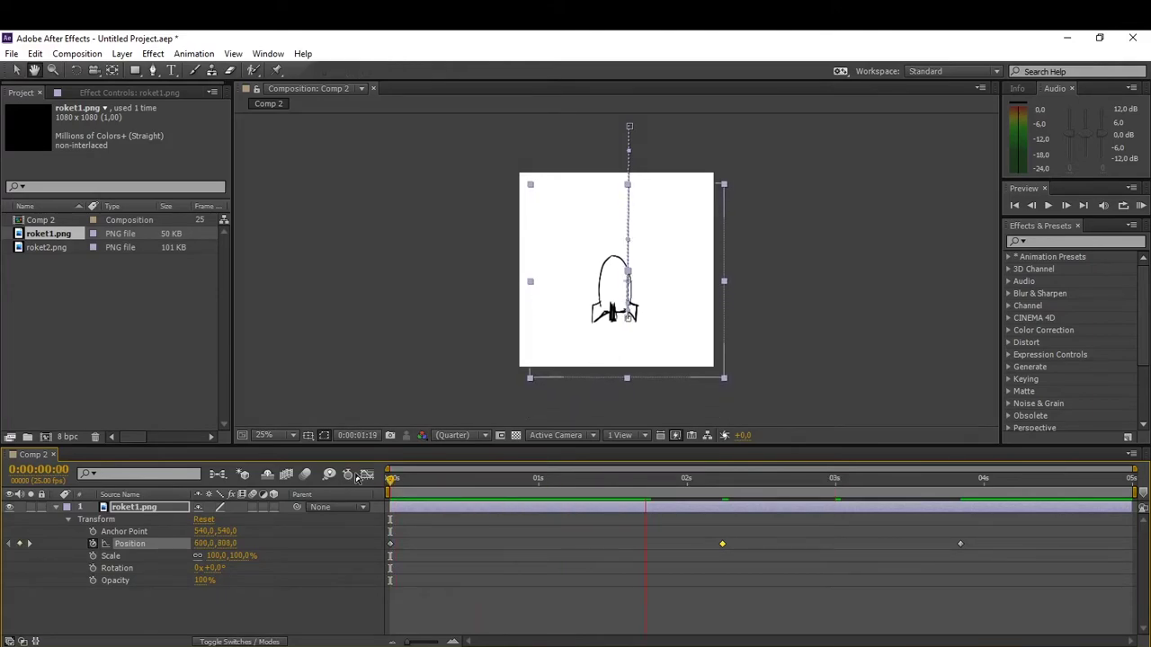
key(space)
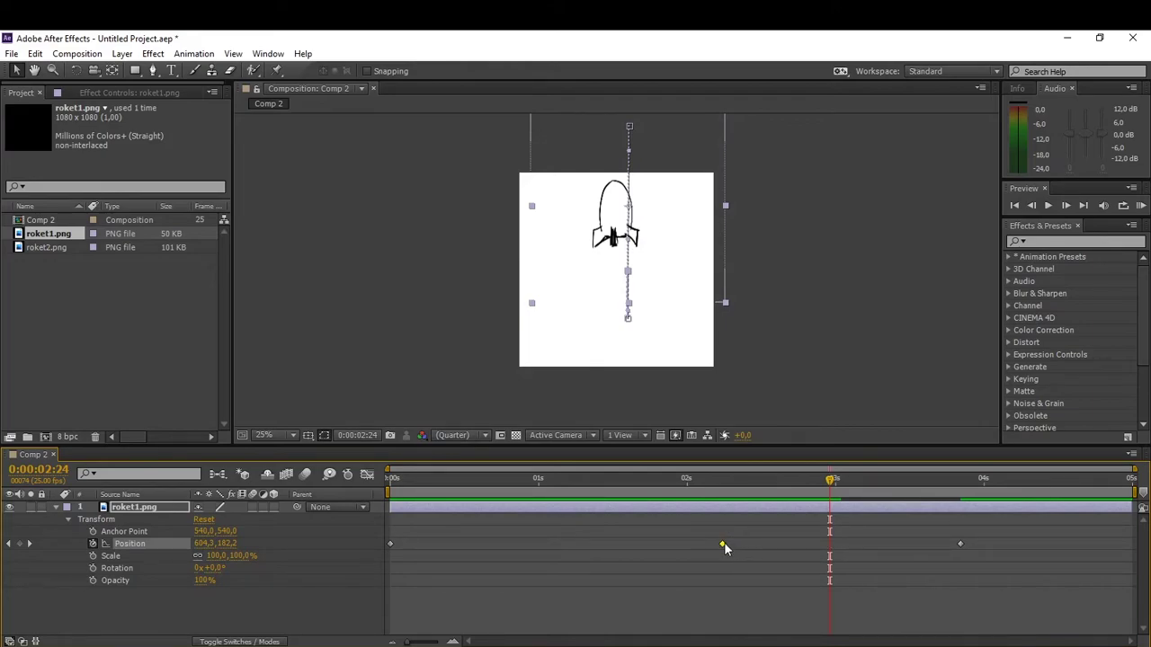
Step: Try deleting the rocket's middle Position keyframe and preview the motion with only the first and last keyframes
key(Delete)
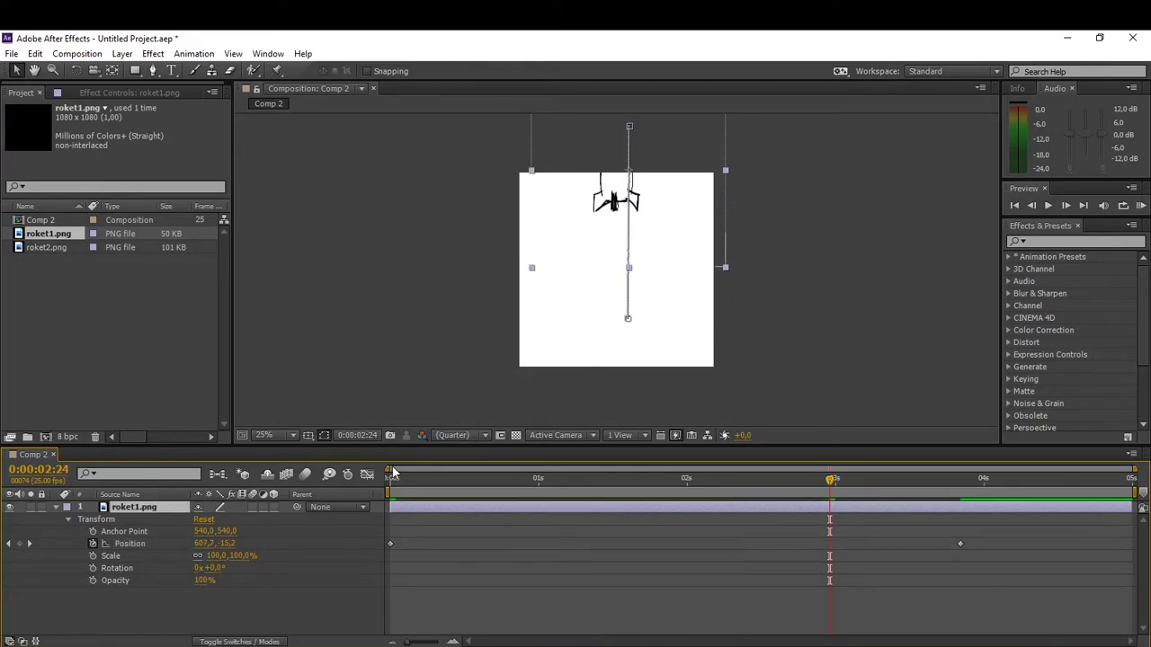
drag(412, 479, 365, 478)
key(space)
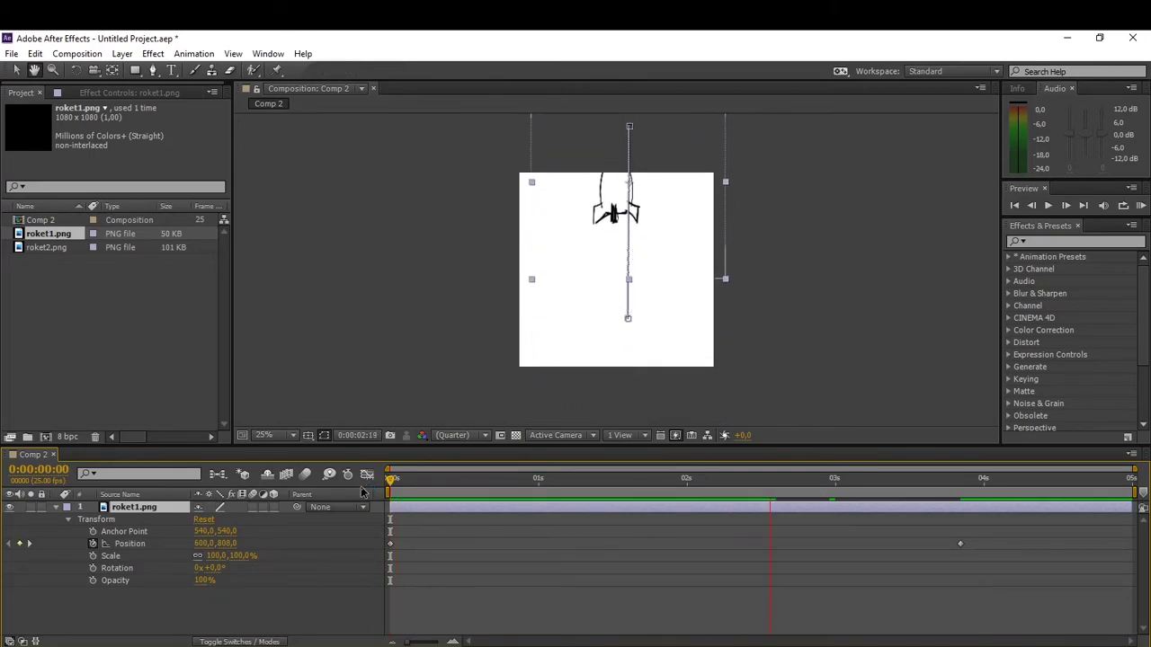
key(space)
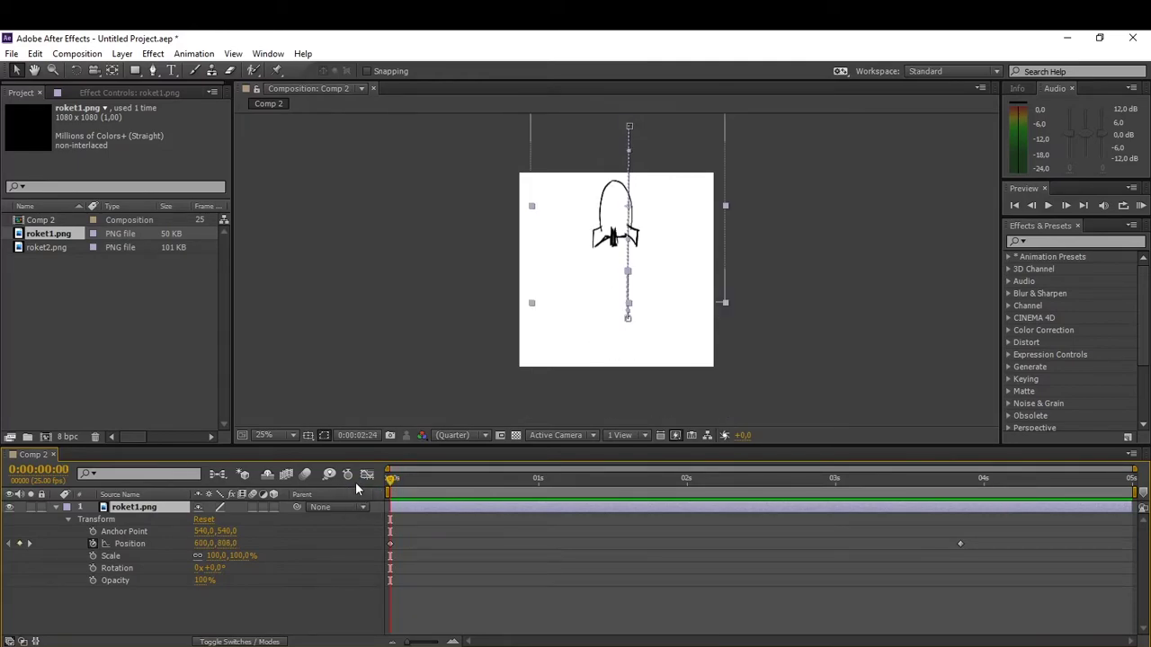
Step: Move the rocket's middle Position keyframe to about 0:00:01:20 and the last to about 0:00:03:01, and preview the animation
drag(724, 545, 654, 544)
drag(959, 544, 844, 548)
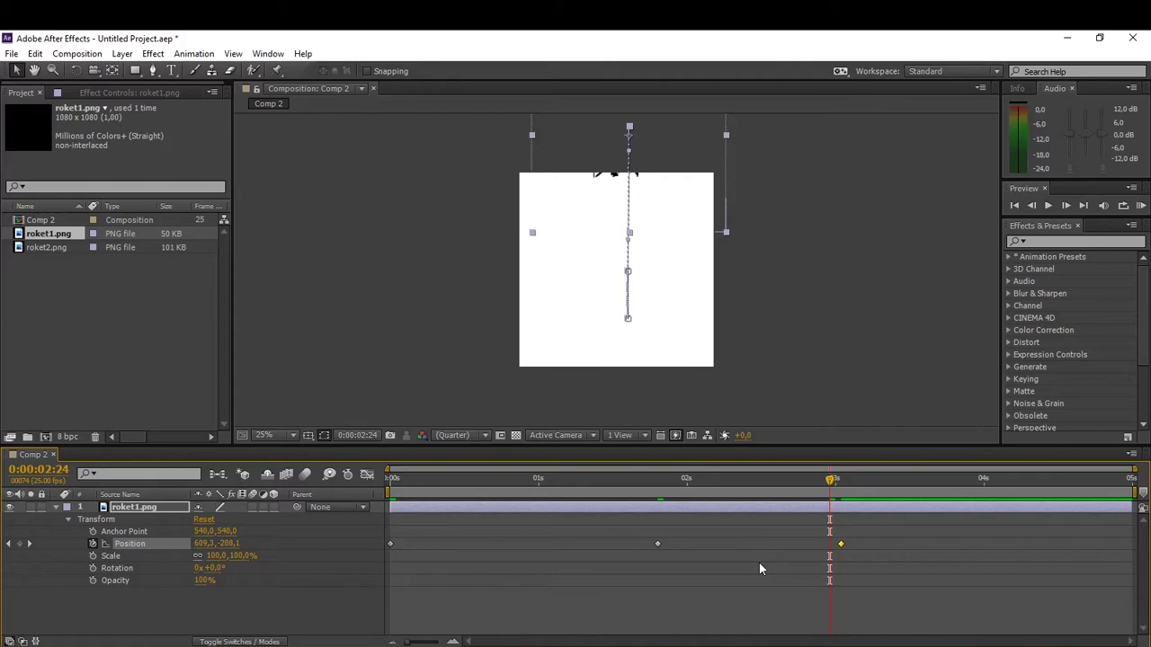
key(Home)
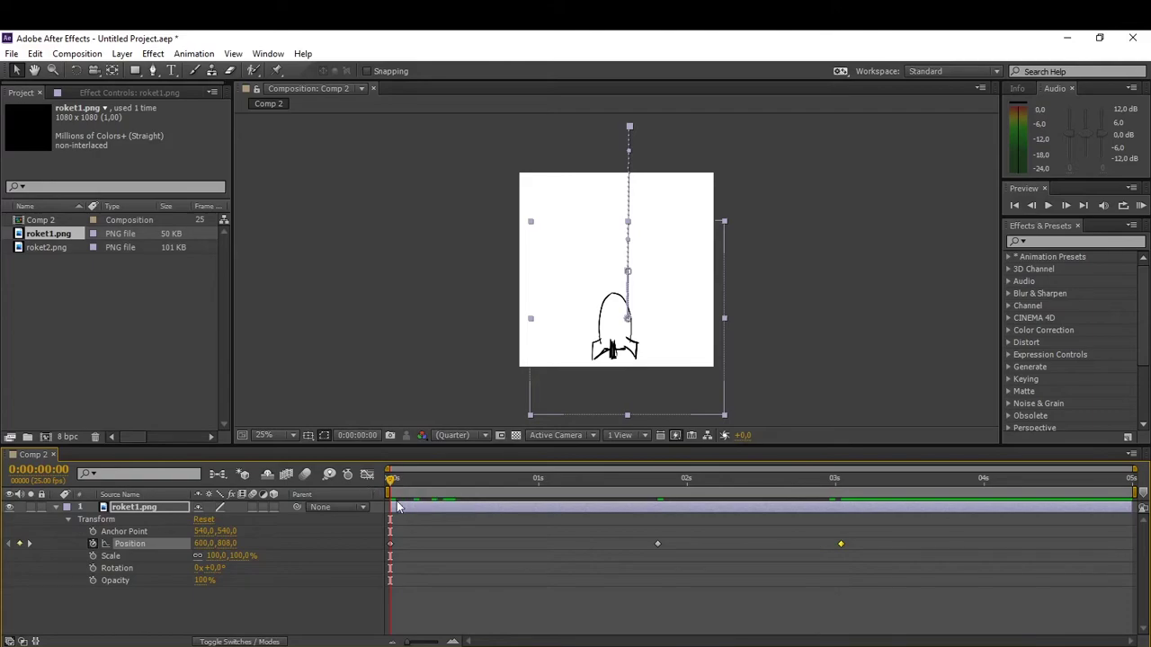
key(space)
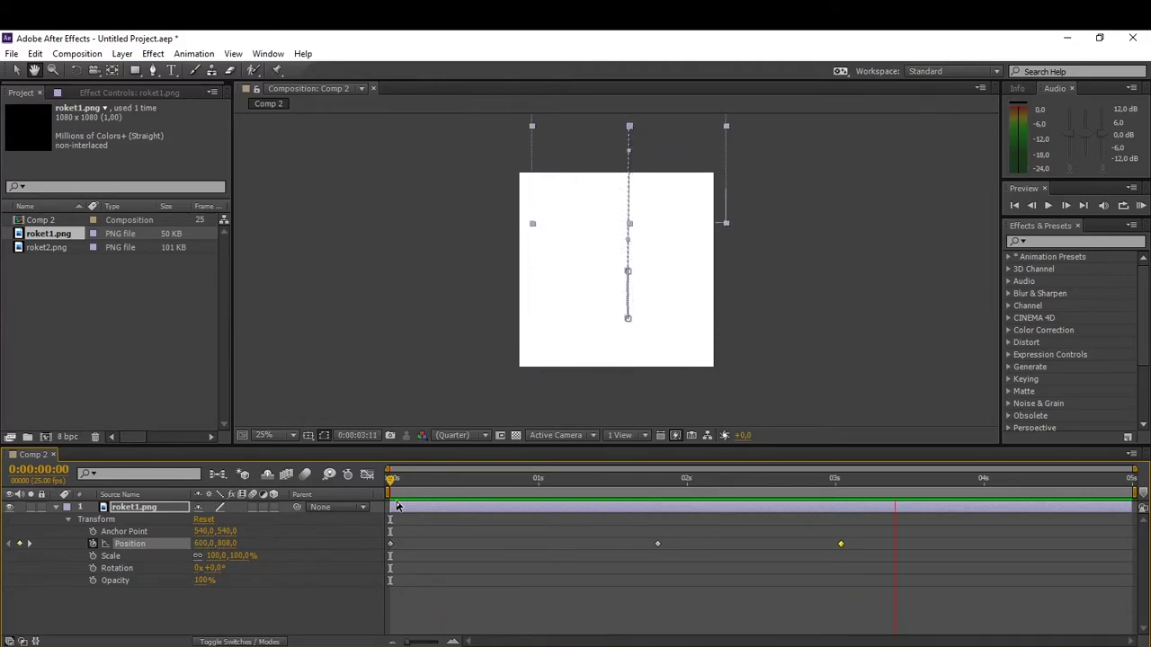
key(space)
drag(421, 480, 360, 494)
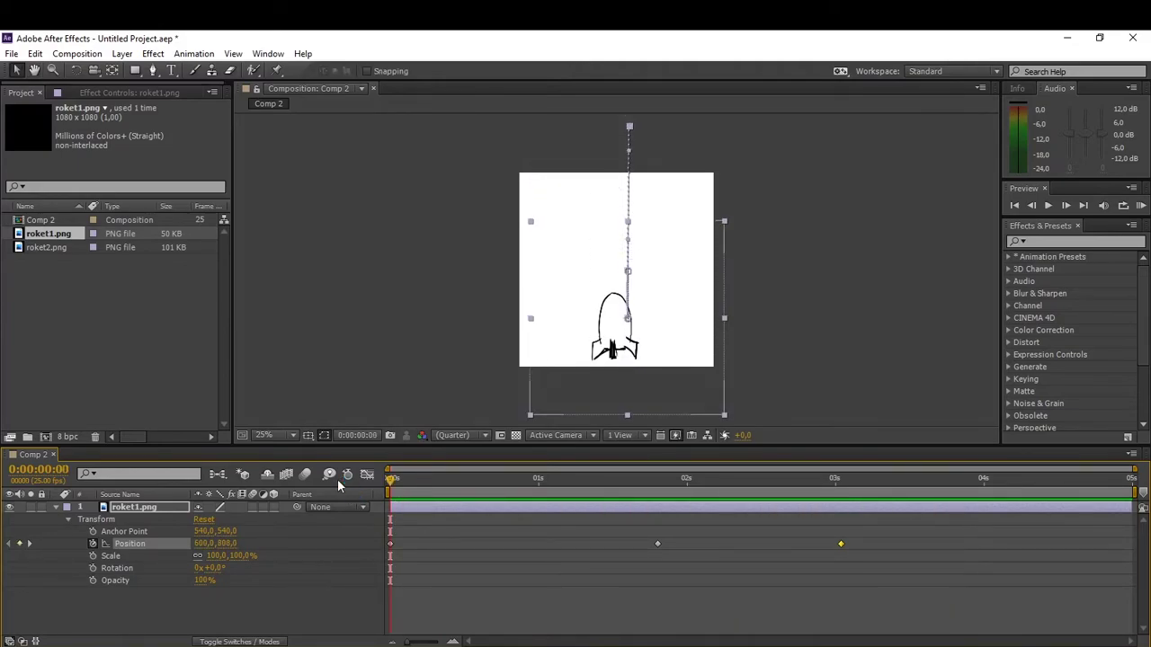
Step: Add roket2.png to Comp 2 above the roket1.png layer and move the smoke down to 544, 672
drag(38, 247, 103, 594)
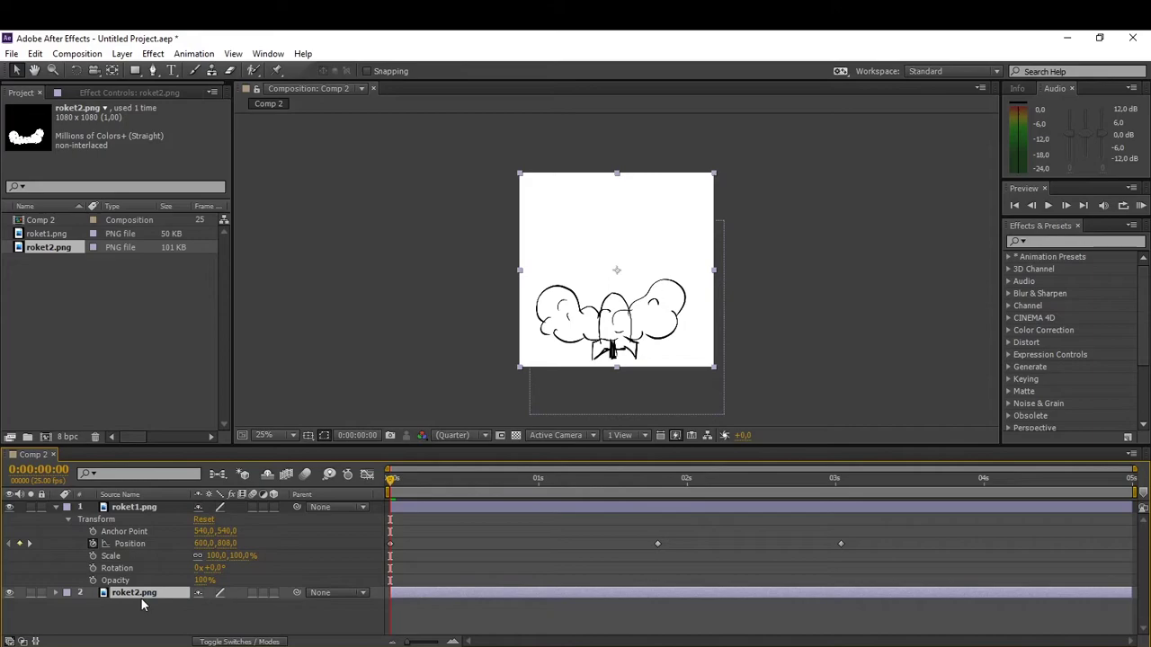
drag(143, 595, 140, 502)
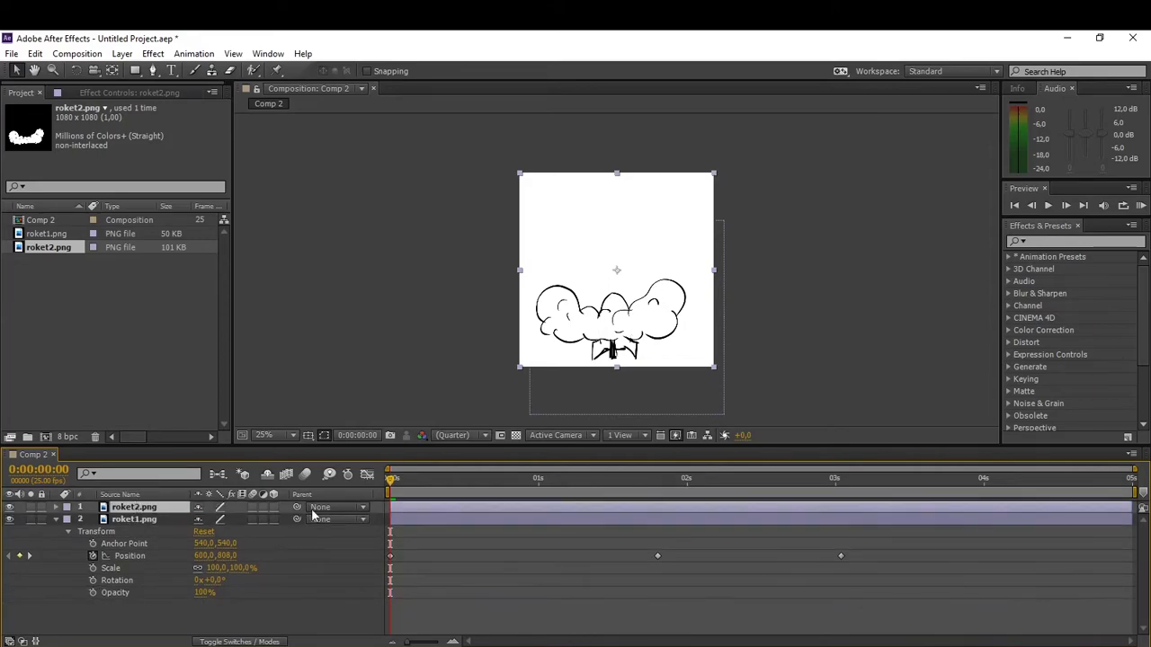
mouse_move(394, 506)
mouse_down()
mouse_move(406, 506)
mouse_move(392, 506)
mouse_up()
drag(659, 321, 661, 344)
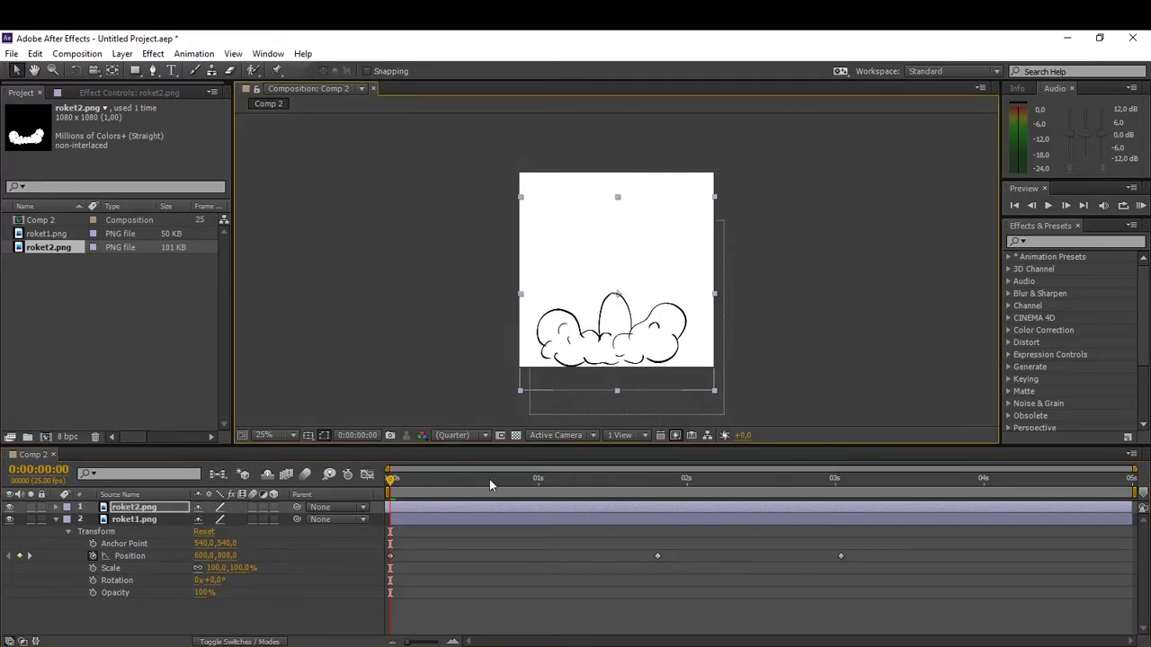
Step: Play from the start to 0:00:02:18 and add a 100% Opacity keyframe to the roket2.png layer there
click(383, 485)
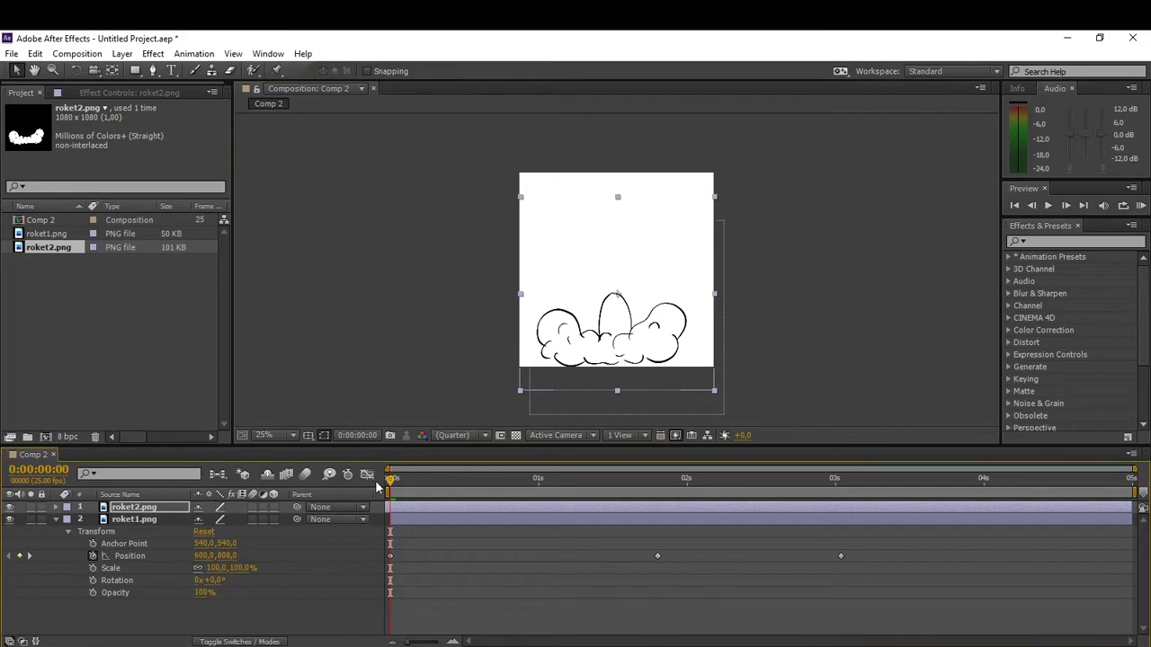
key(space)
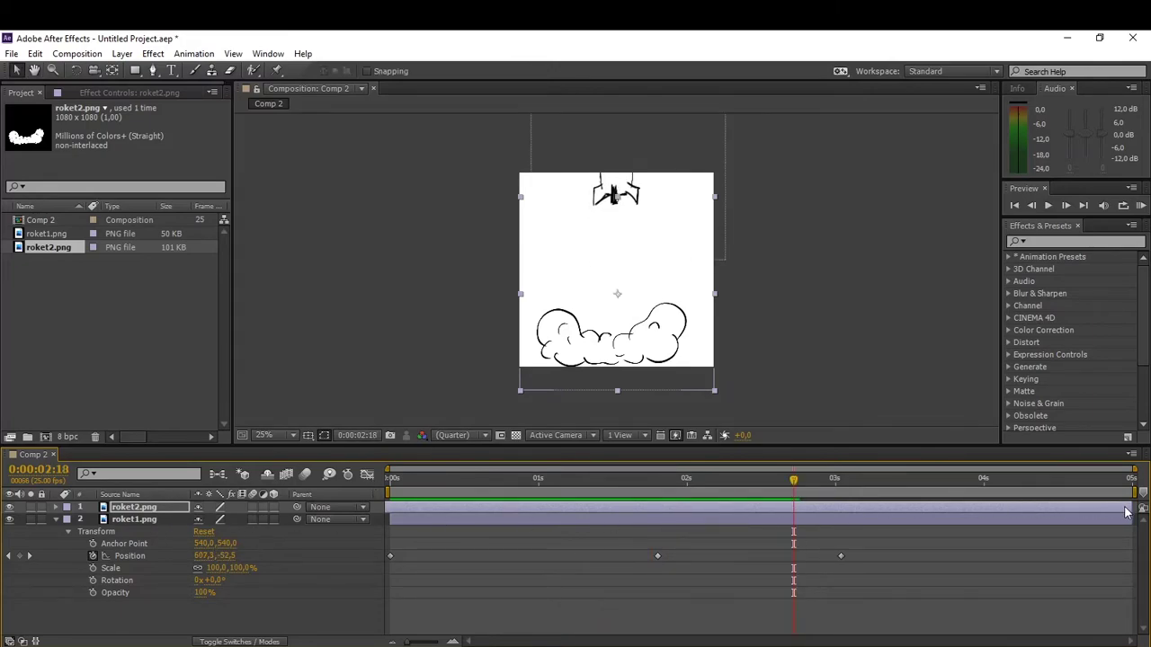
click(55, 508)
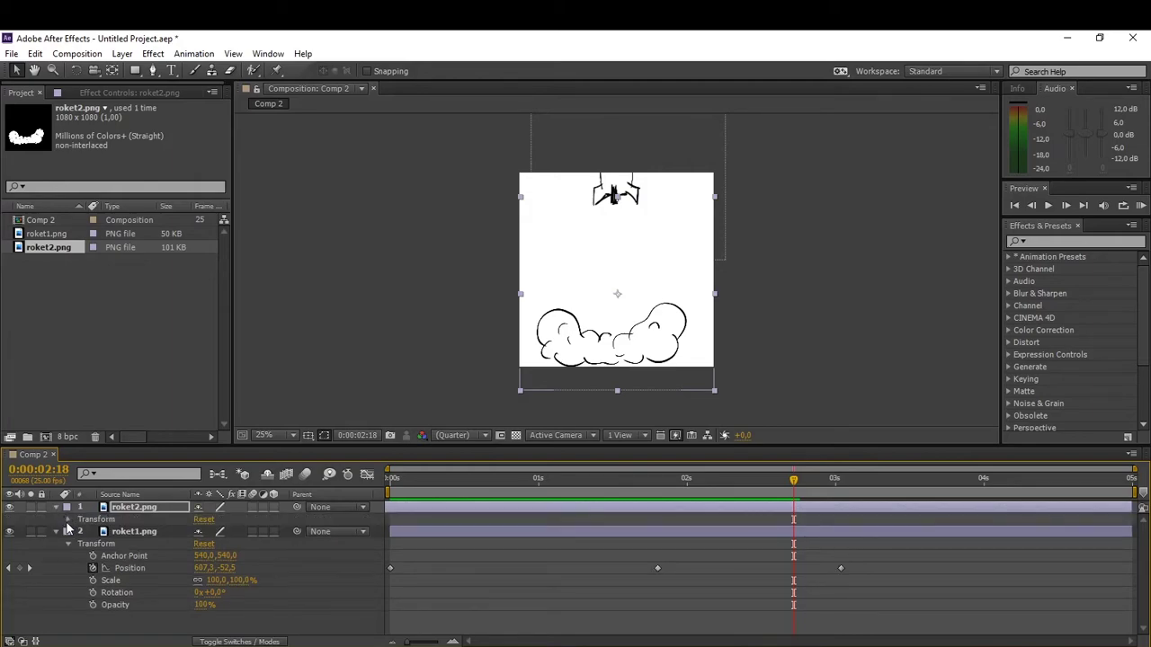
click(68, 520)
click(92, 543)
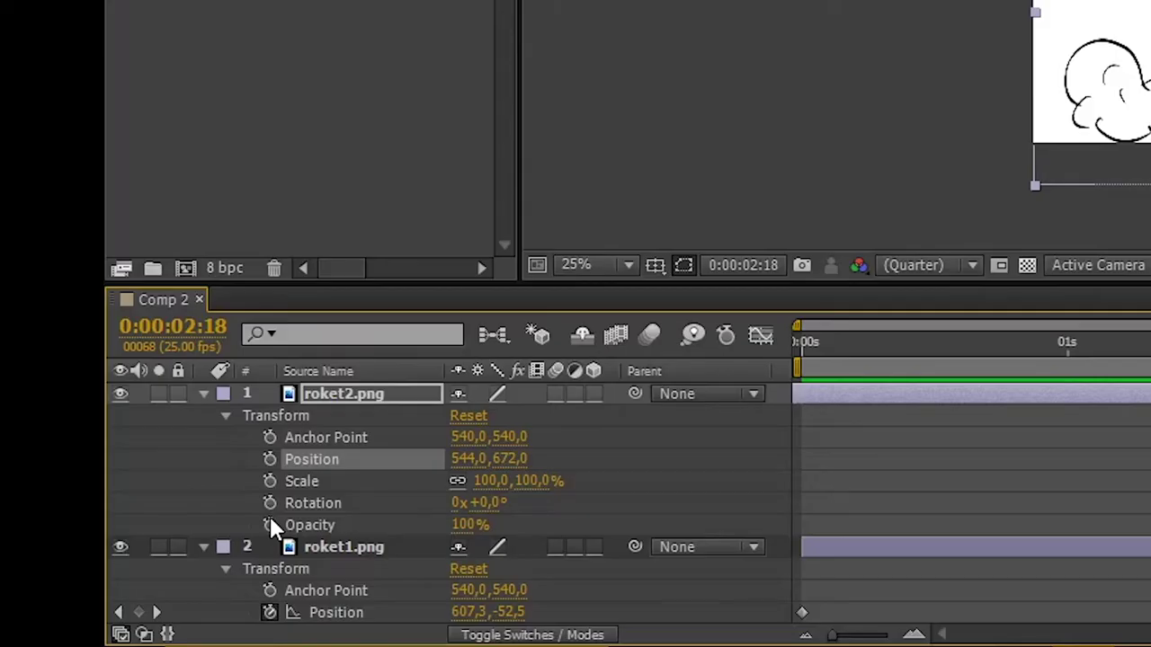
click(93, 580)
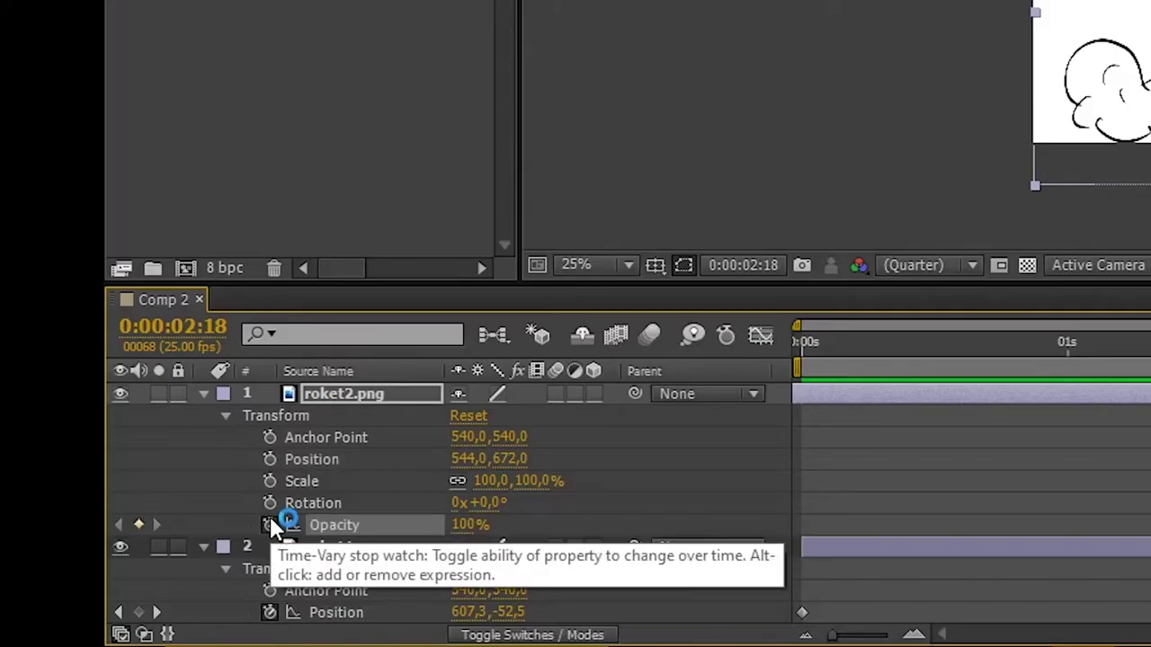
Step: Add a 0% Opacity keyframe to roket2.png at 0:00:04:00 and shift it to about 0:00:04:05
key(space)
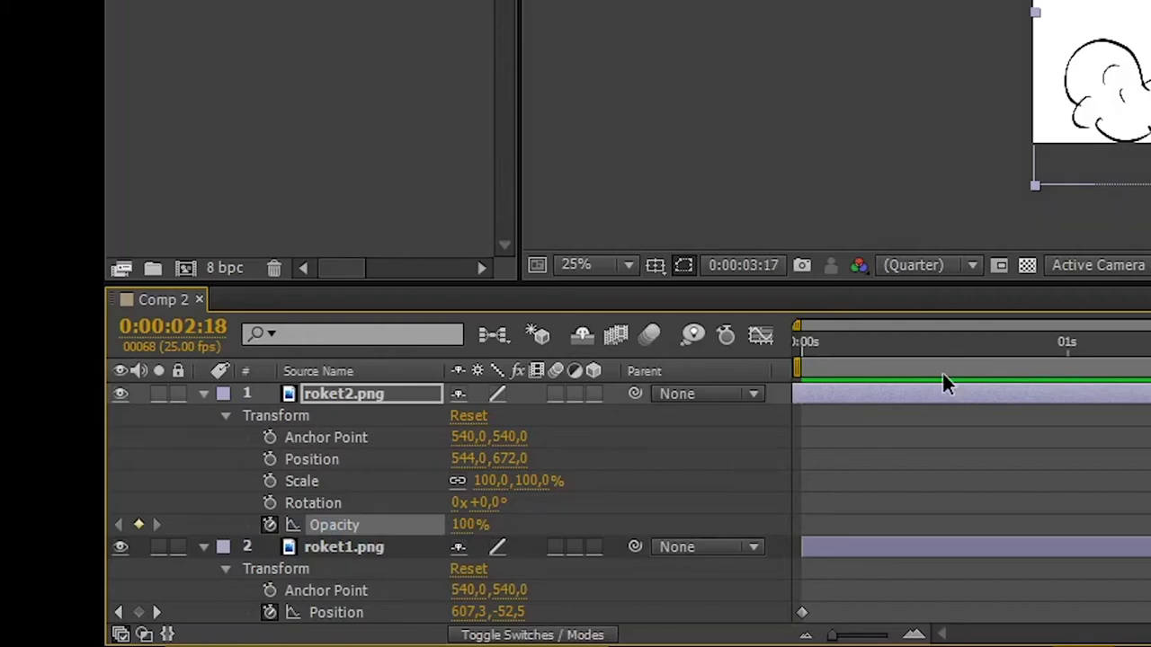
click(469, 531)
key(Return)
drag(608, 530, 519, 530)
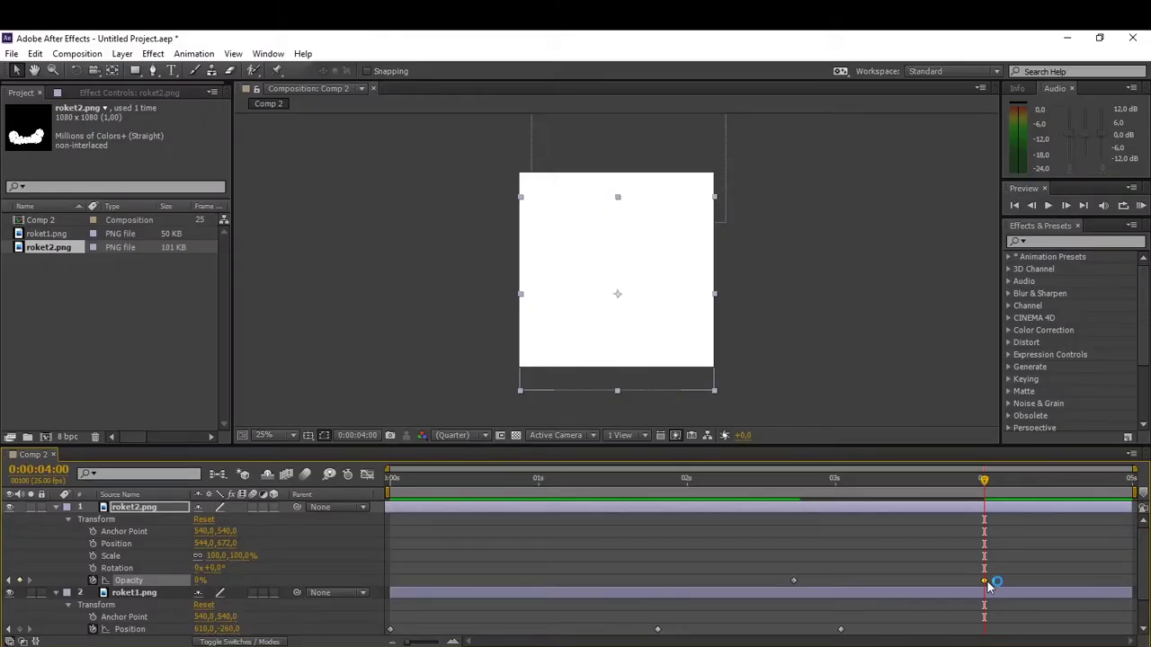
drag(987, 581, 1013, 581)
Step: Preview the rocket launch with the fading smoke from the start of the composition
drag(440, 477, 378, 484)
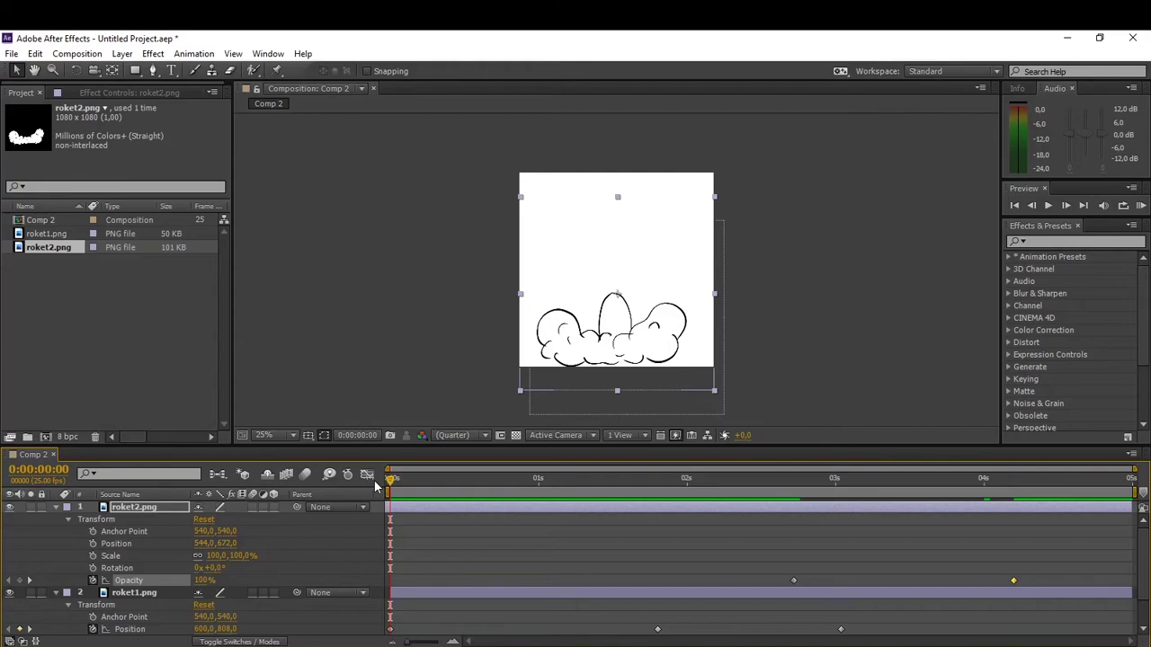
key(space)
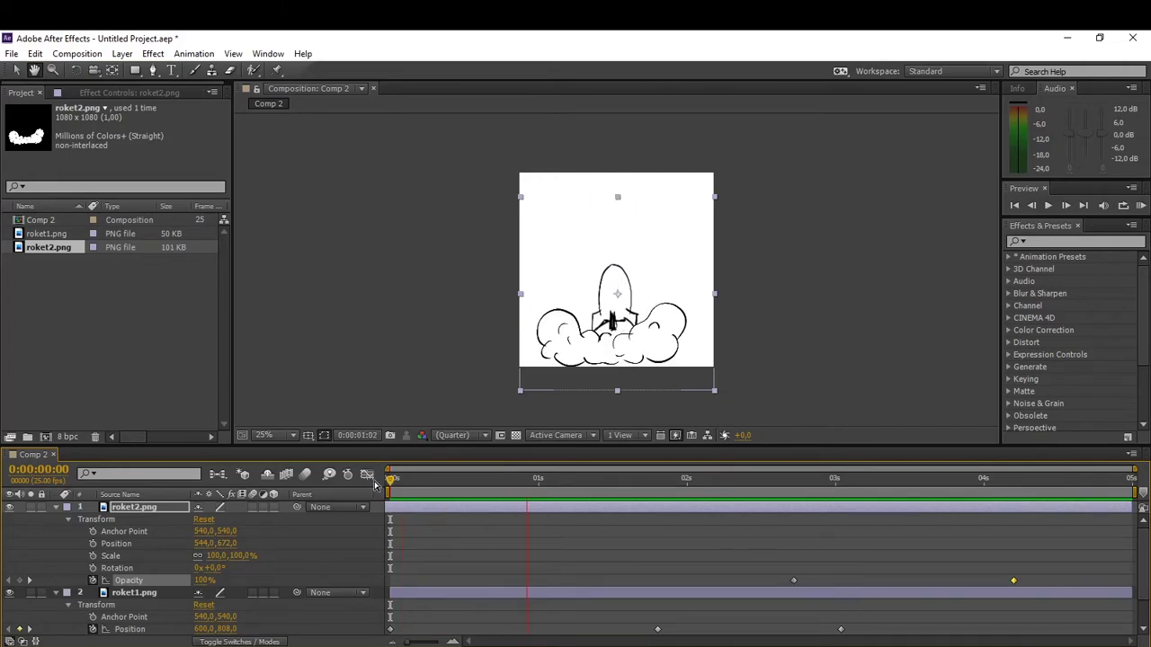
key(space)
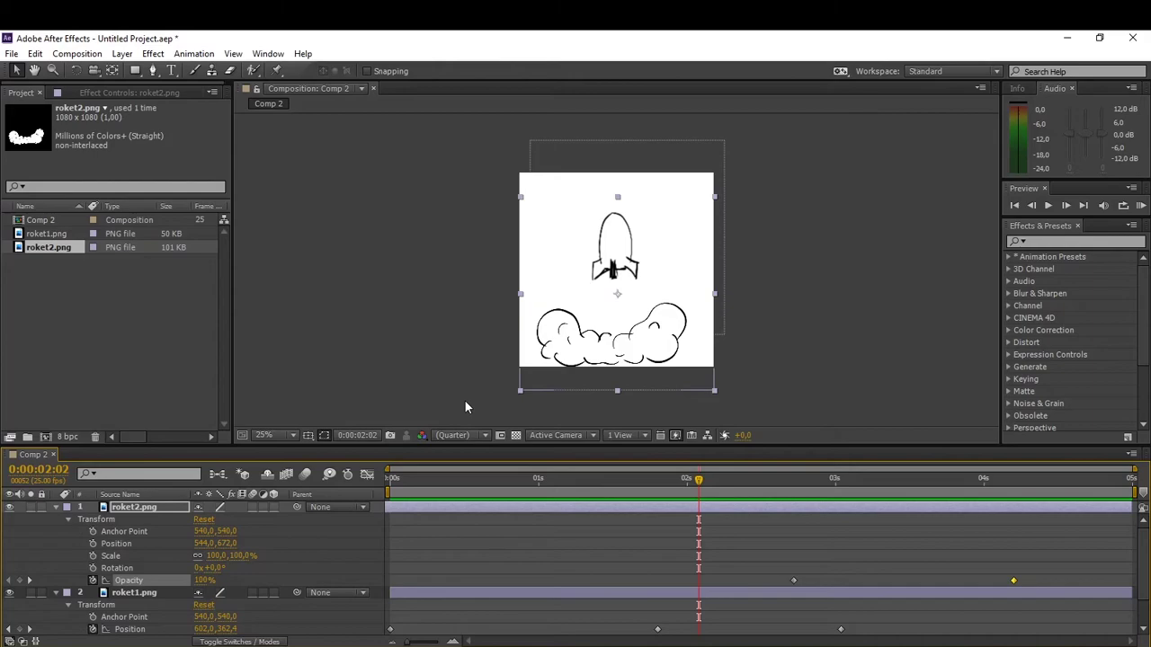
drag(410, 486, 377, 487)
key(space)
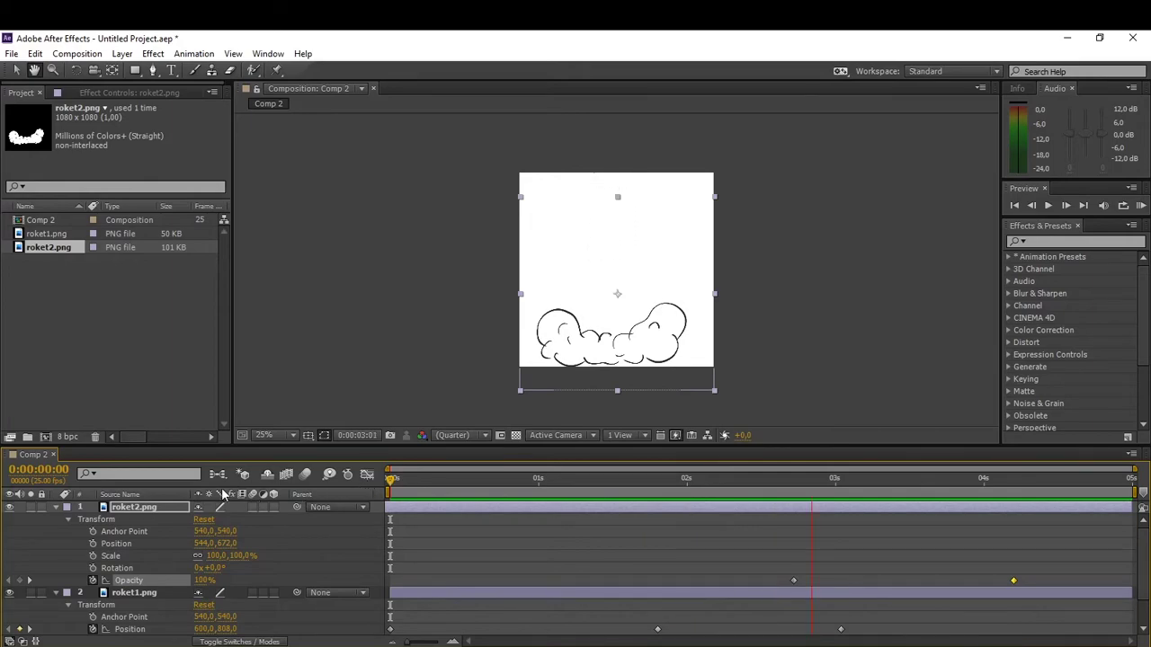
key(space)
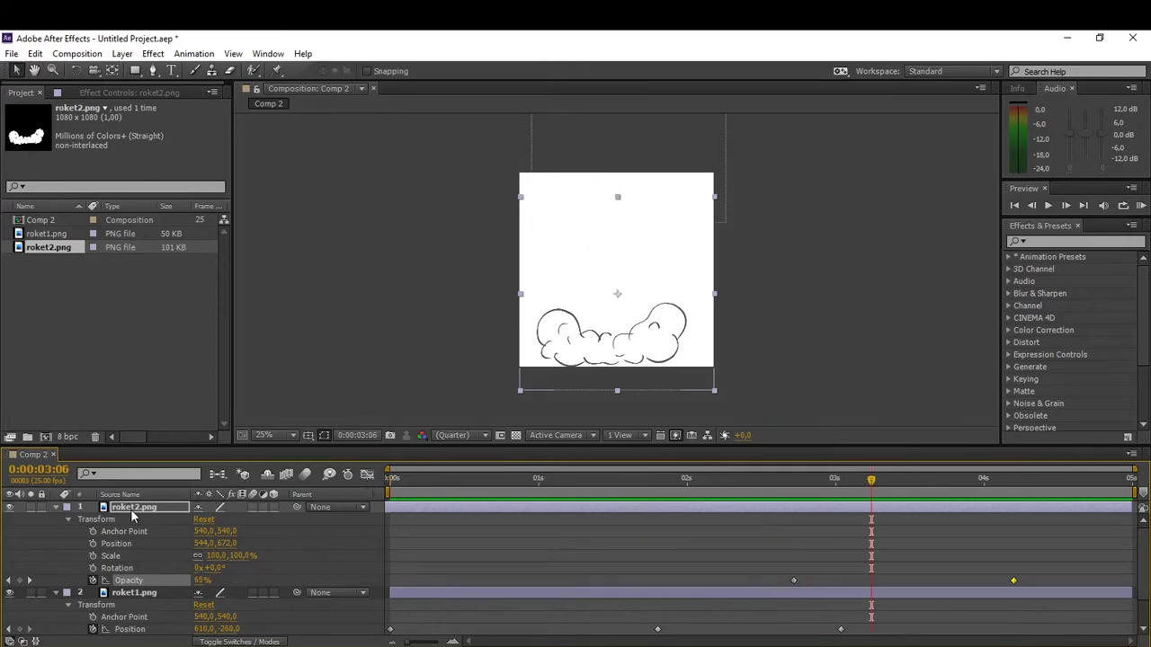
Step: Delete the roket2.png and roket1.png layers from the Comp 2 timeline
click(130, 509)
key(Delete)
click(131, 509)
key(Delete)
key(Delete)
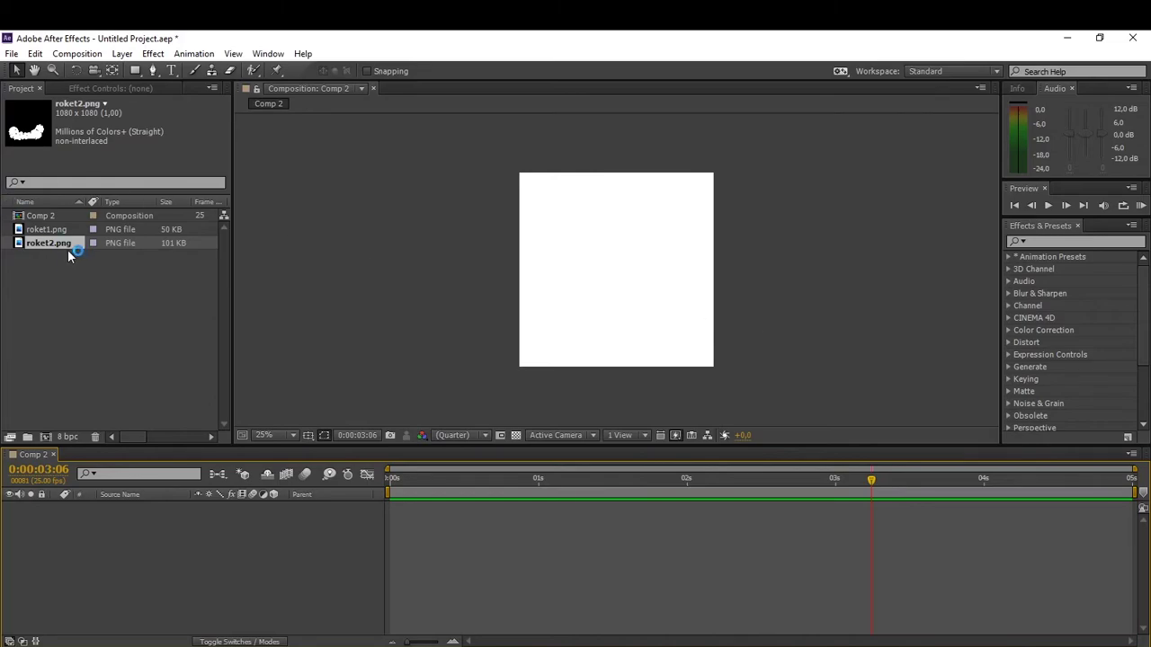
Step: Add roket2.png and roket1.png to the Comp 2 timeline with roket1.png on top, and hide the roket2.png layer
drag(67, 245, 88, 527)
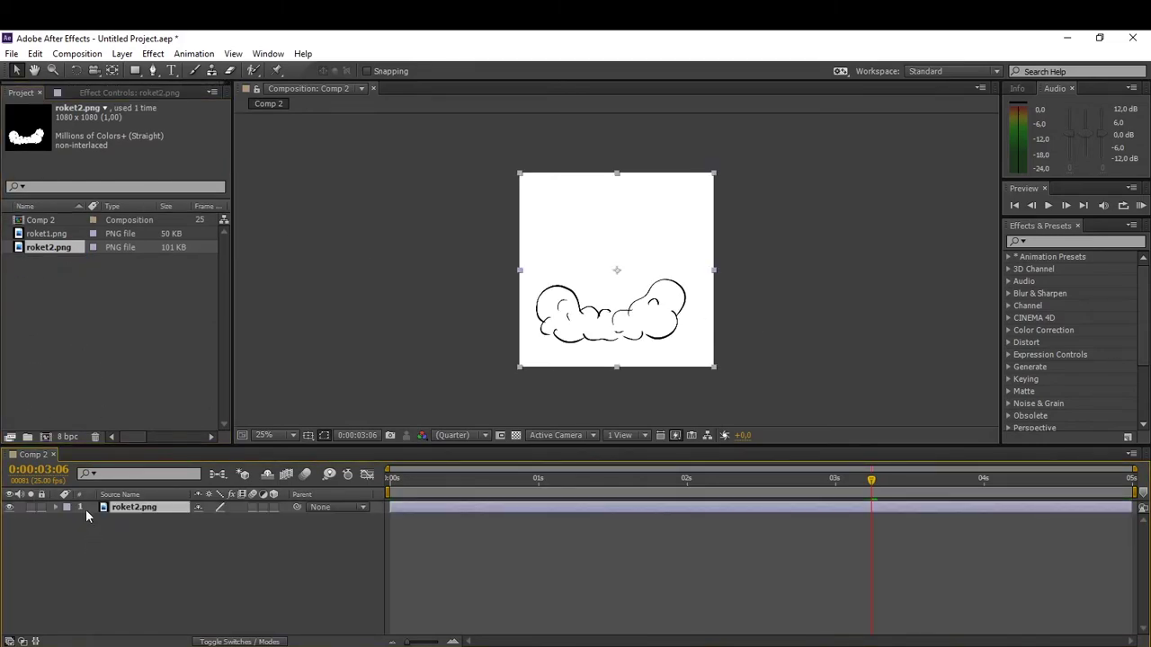
click(63, 236)
drag(63, 239, 72, 503)
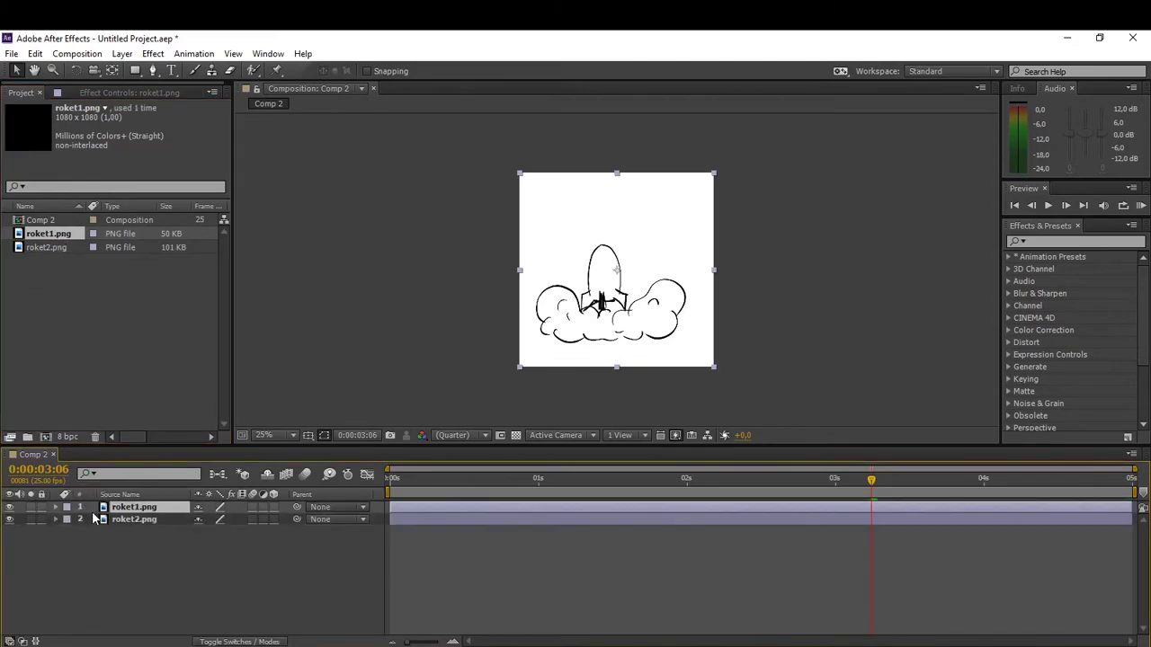
click(153, 520)
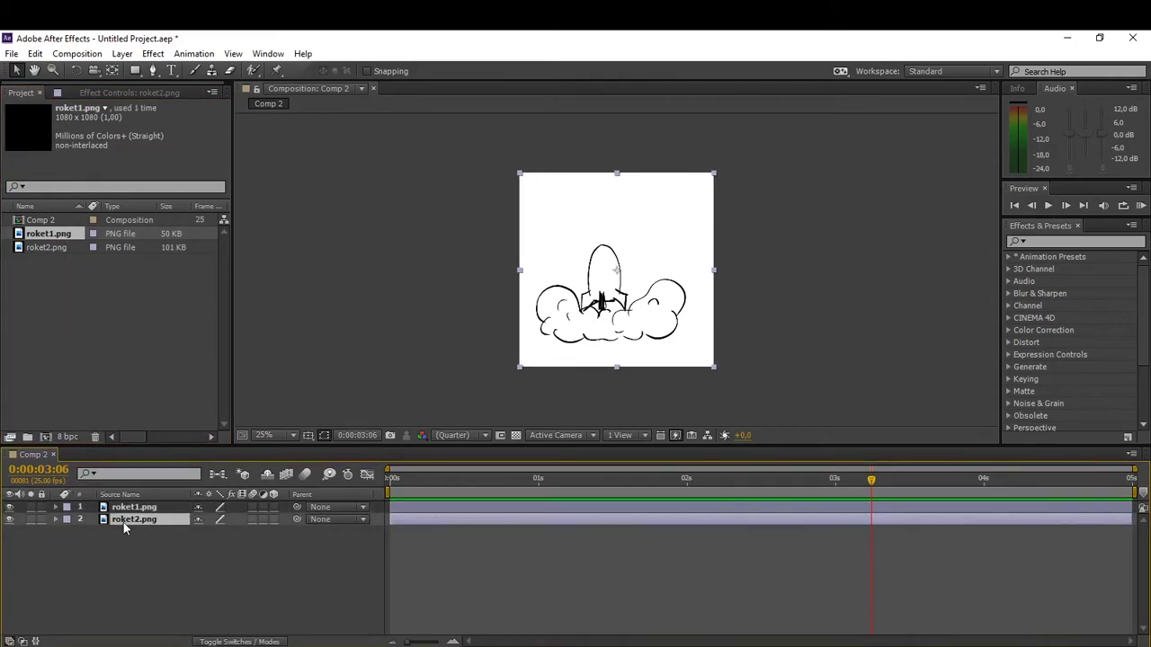
click(9, 520)
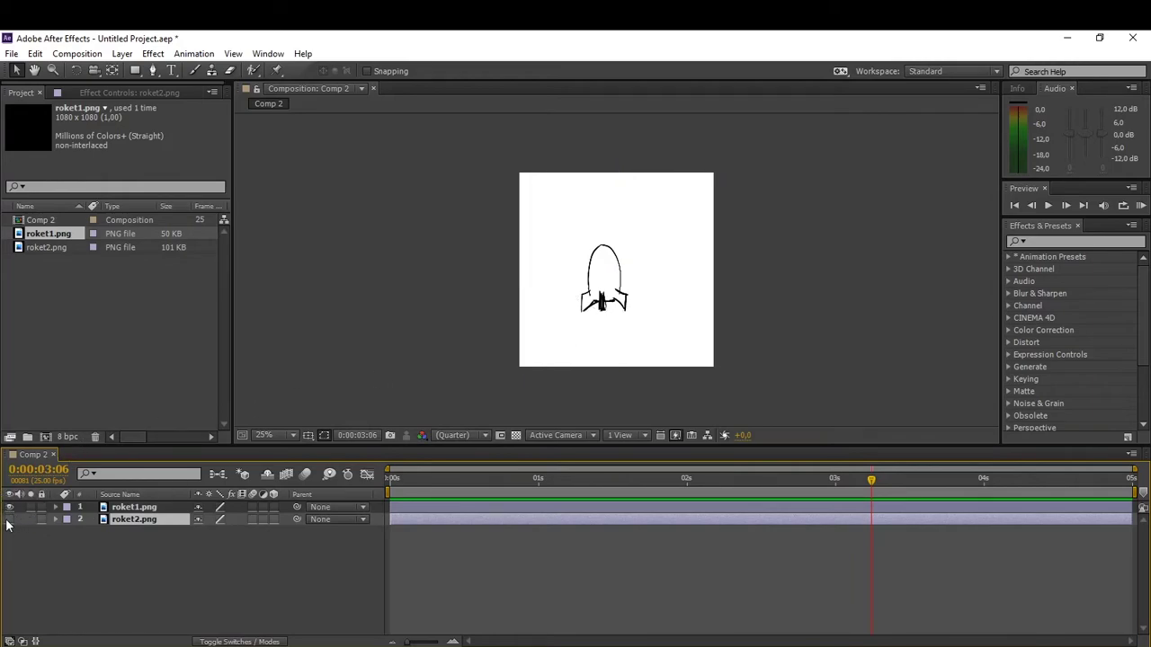
Step: Move the rocket to about 608, 664 and set starting Position and Scale keyframes for roket1.png at 0:00:00:00
drag(610, 286, 627, 312)
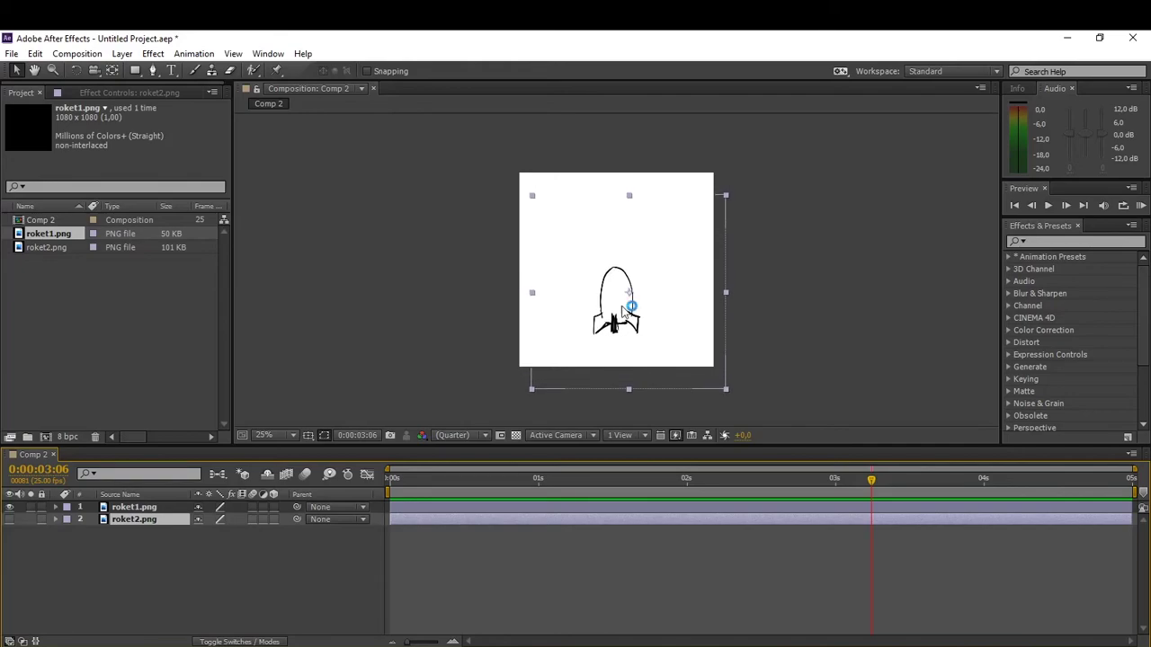
click(56, 507)
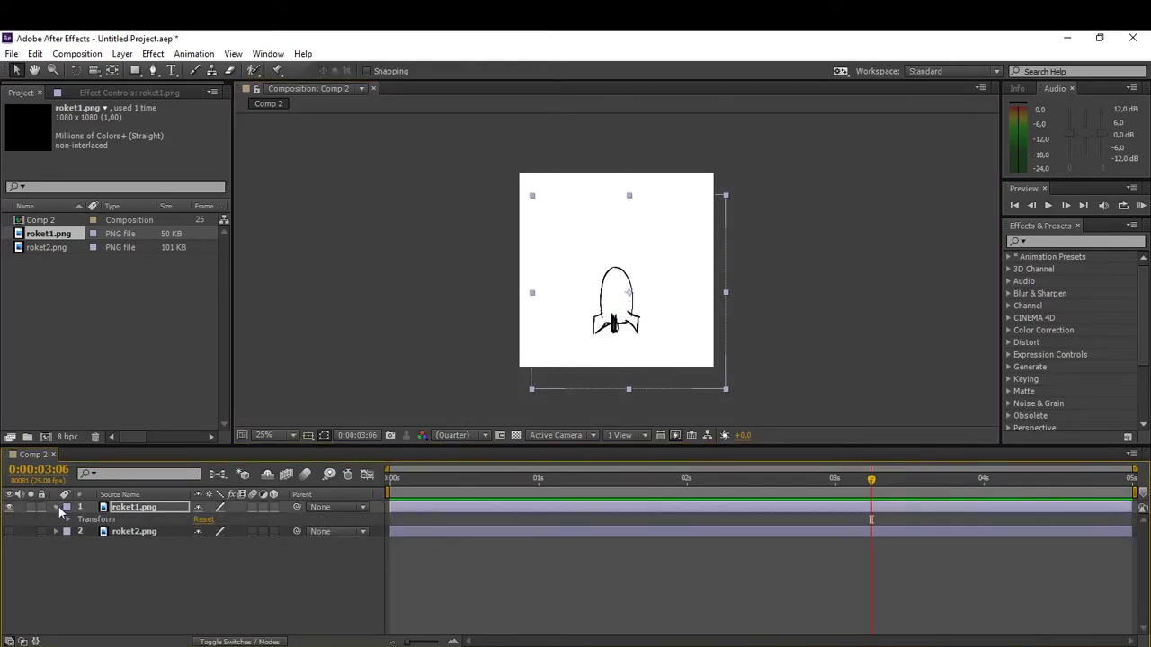
click(68, 521)
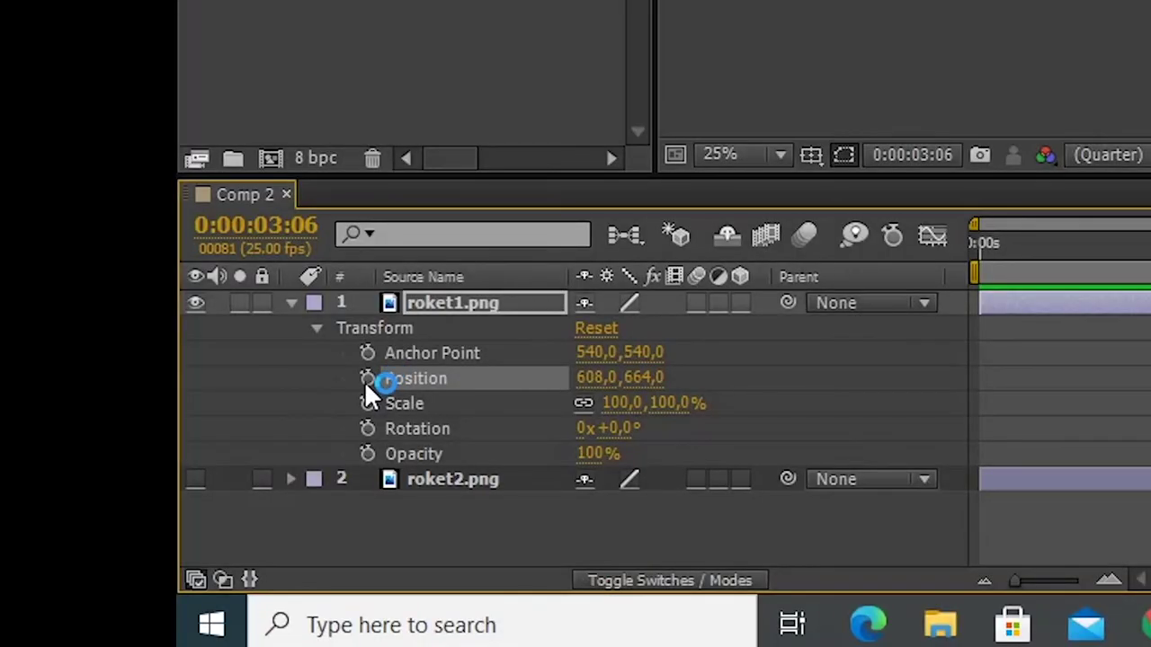
click(92, 543)
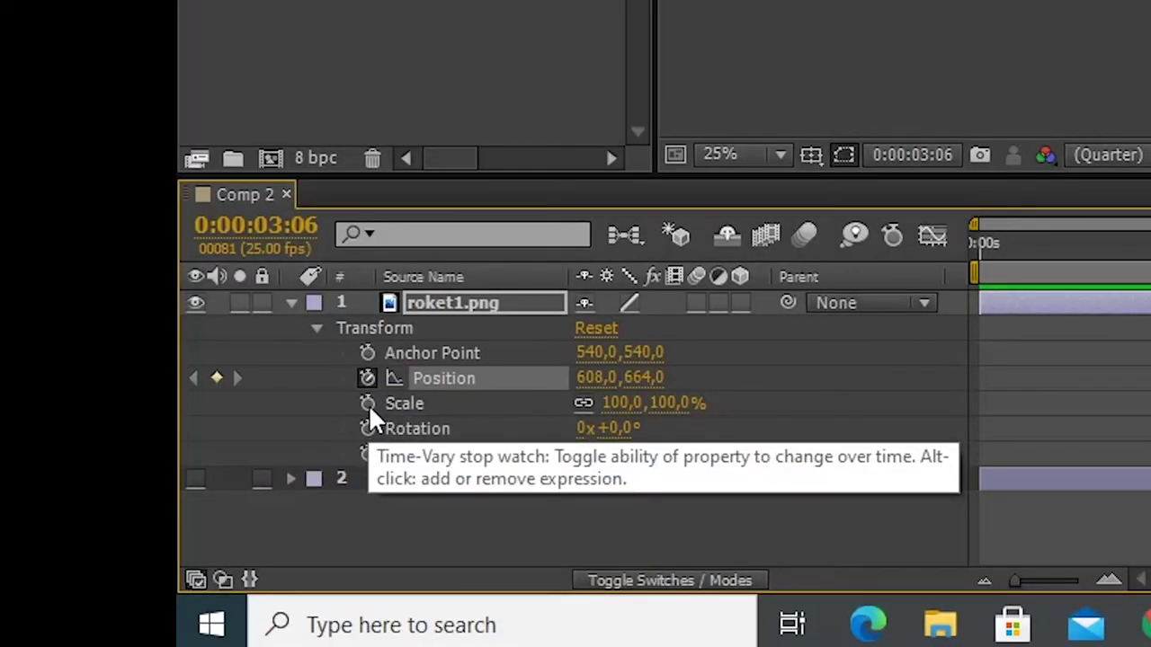
click(368, 406)
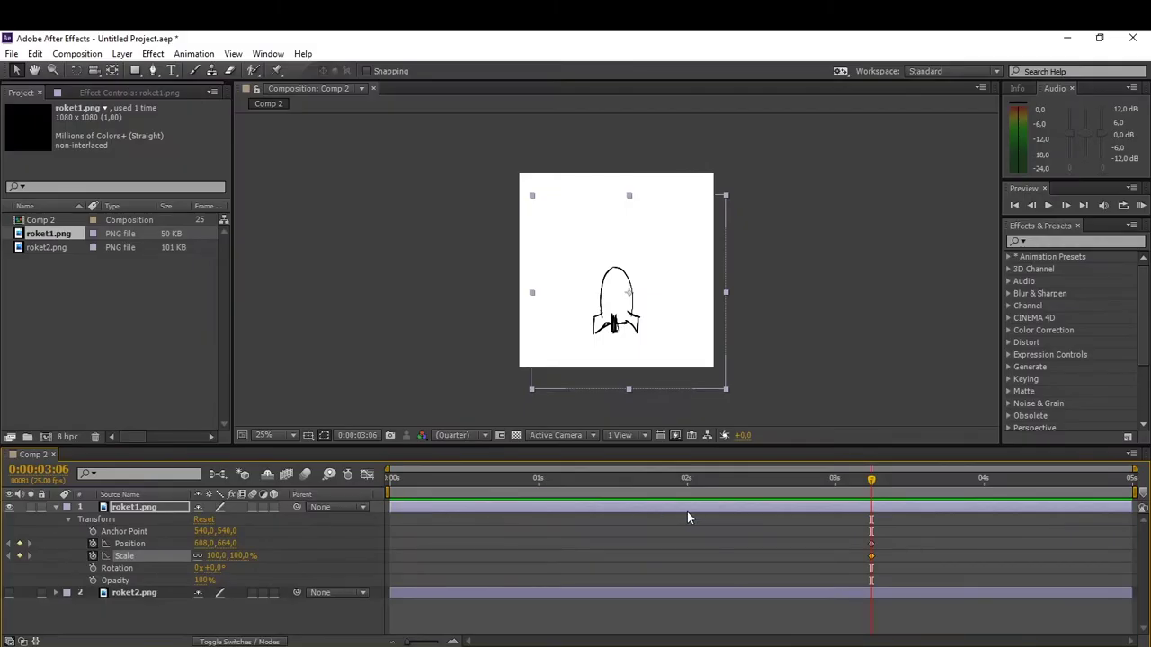
drag(871, 545, 391, 549)
drag(872, 558, 391, 578)
Step: At 0:00:00:07, squash the rocket to about 70.4% vertical scale and lower it to about 608, 764
drag(403, 491, 431, 492)
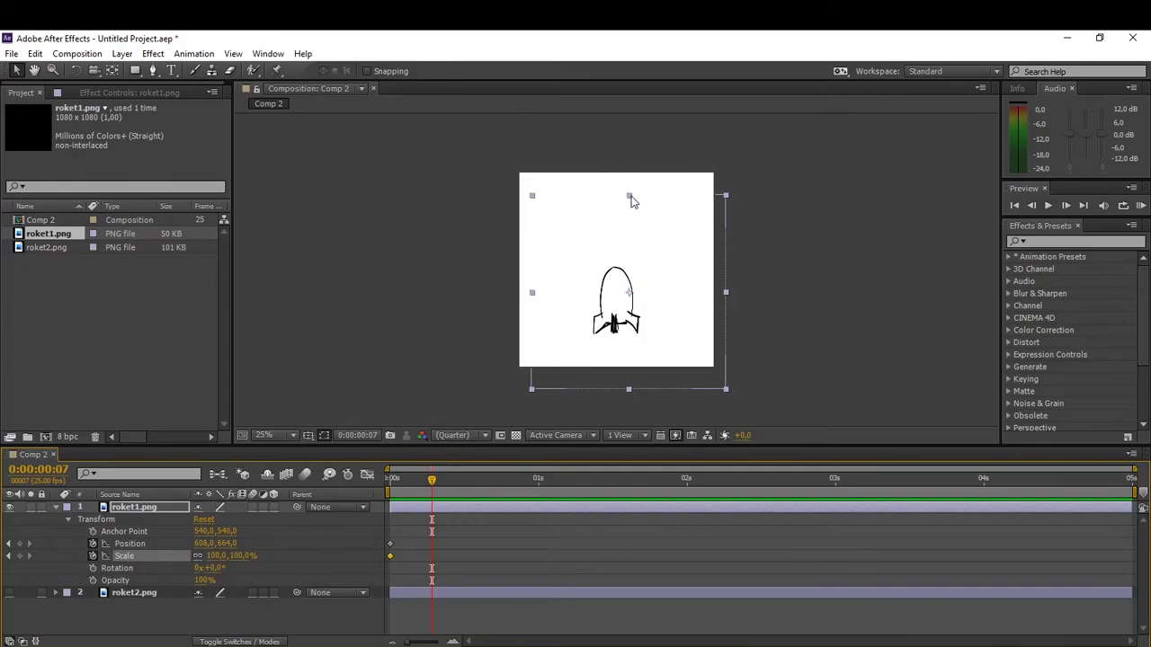
drag(628, 197, 629, 207)
drag(620, 282, 623, 288)
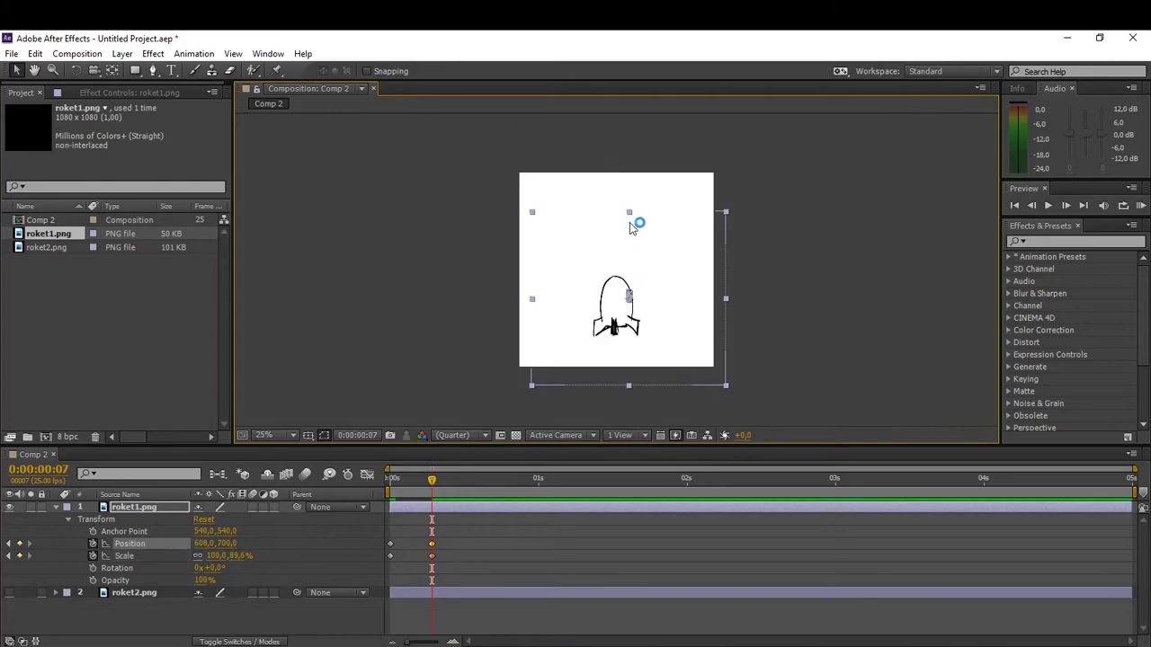
drag(630, 216, 630, 226)
drag(617, 288, 616, 294)
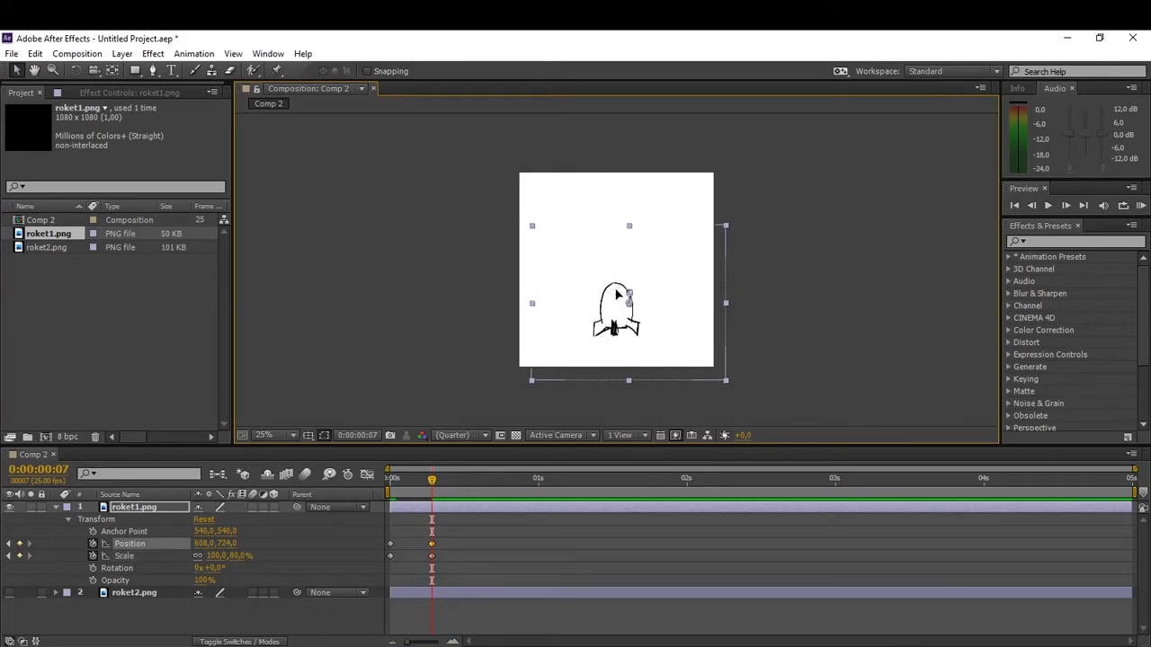
drag(630, 230, 631, 239)
drag(624, 303, 623, 311)
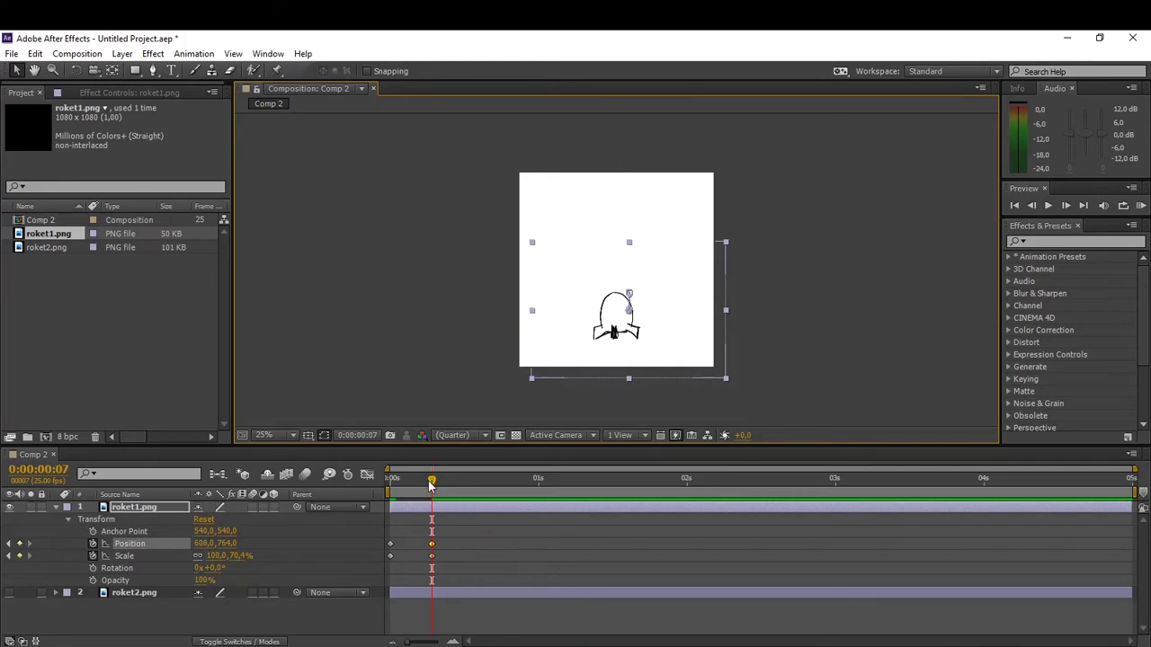
Step: Preview the squash from the start and shift its Position and Scale keyframes to about 0:00:00:11
drag(430, 485, 365, 487)
key(space)
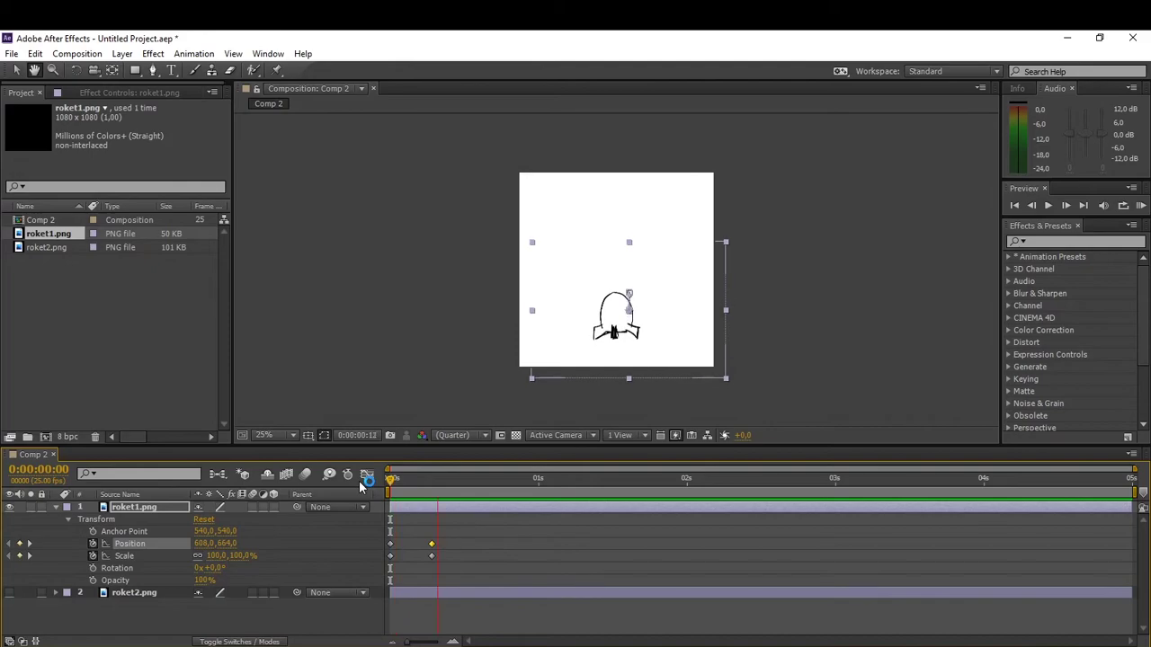
click(483, 481)
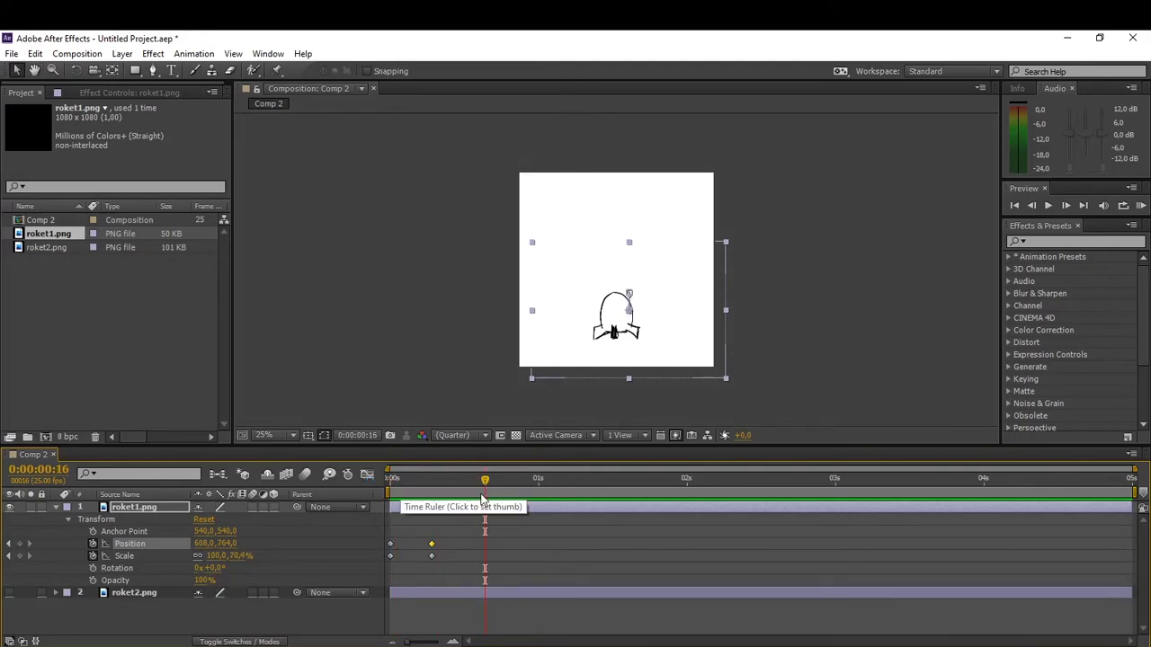
drag(432, 543, 455, 556)
Step: Add Position and Scale keyframes holding the squashed pose at 0:00:01:01 and shift both to about 0:00:01:04
key(space)
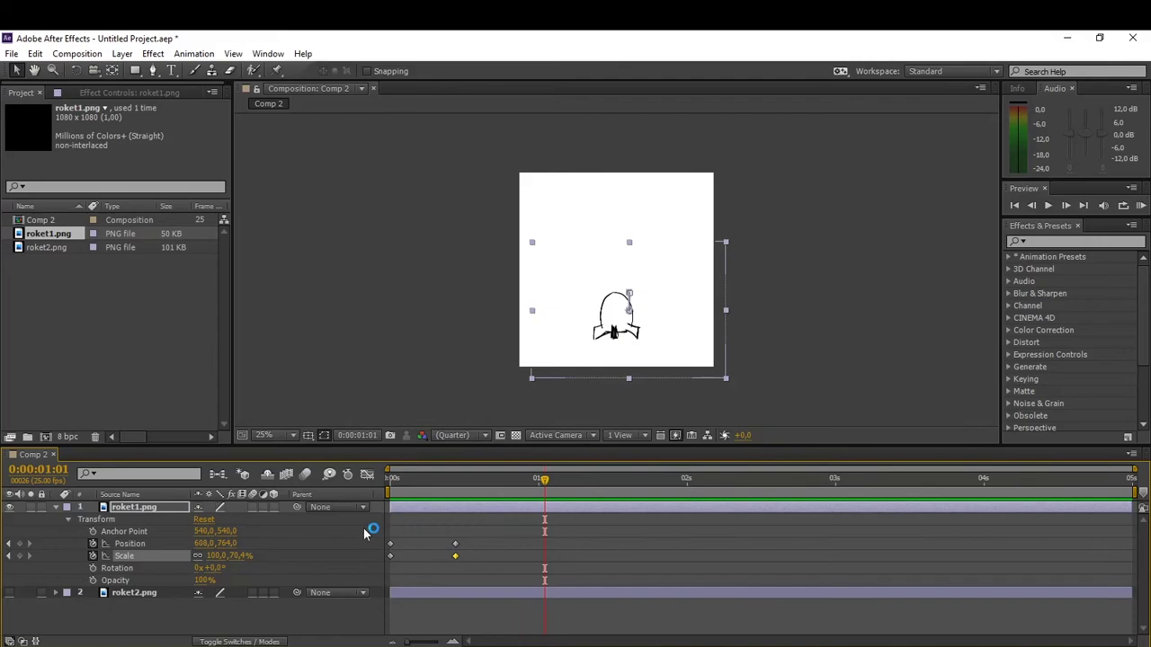
click(19, 544)
click(20, 556)
click(545, 544)
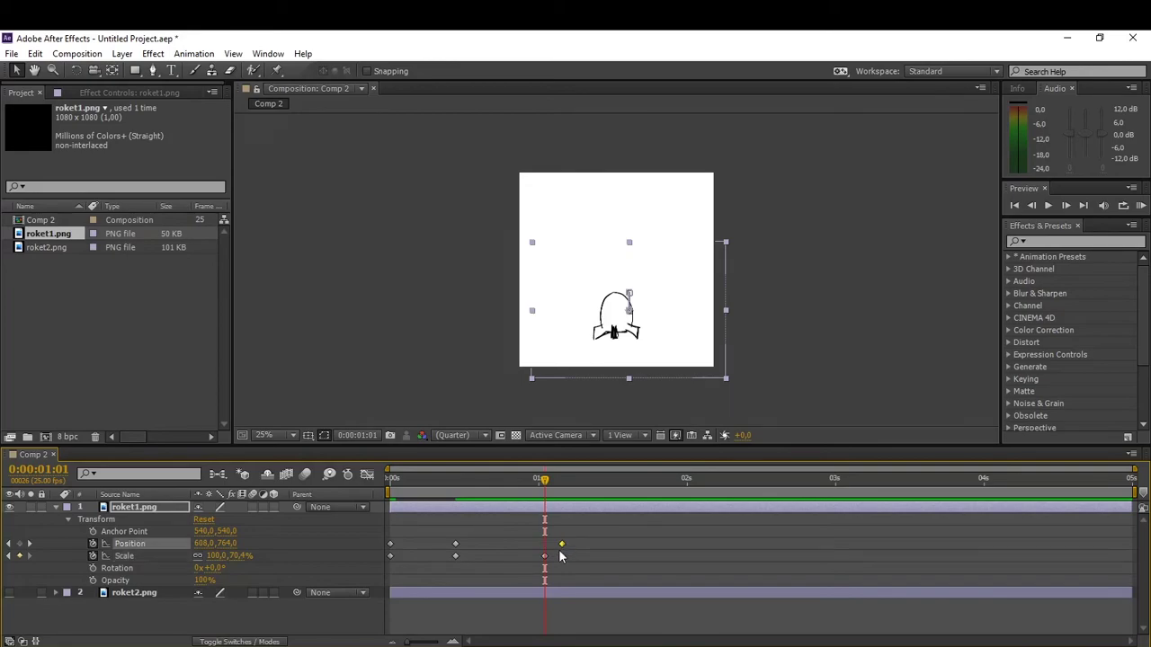
drag(545, 556, 561, 556)
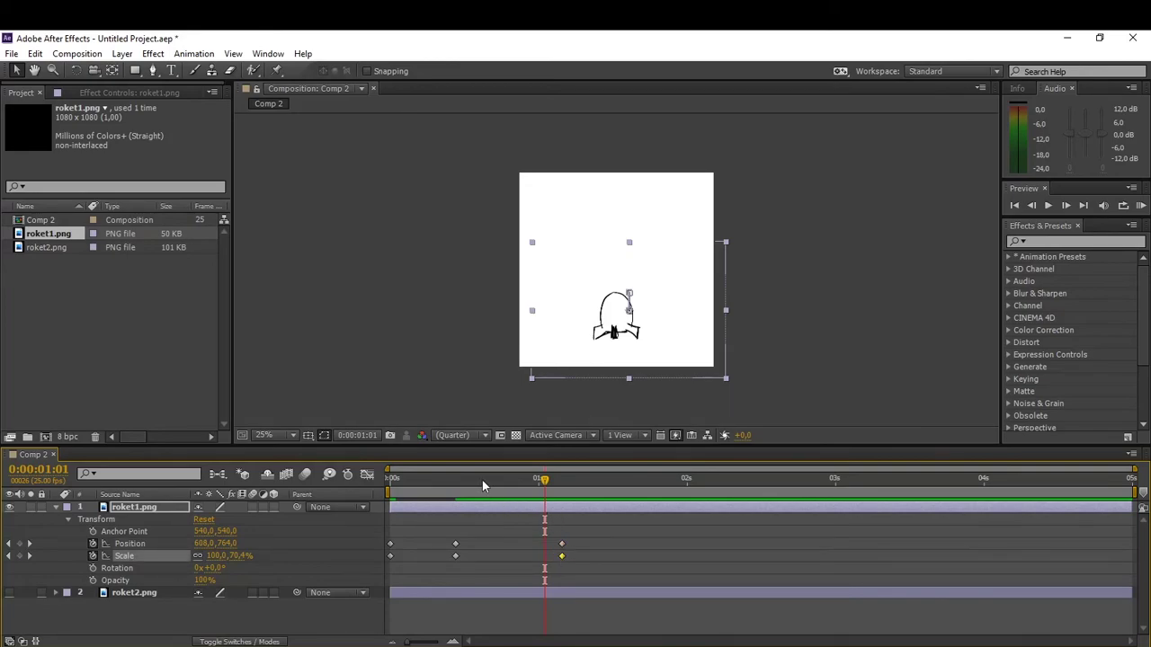
Step: Preview the rocket's squash and hold repeatedly from the start of the composition to check its timing
drag(484, 481, 336, 507)
key(space)
key(space)
drag(416, 480, 335, 495)
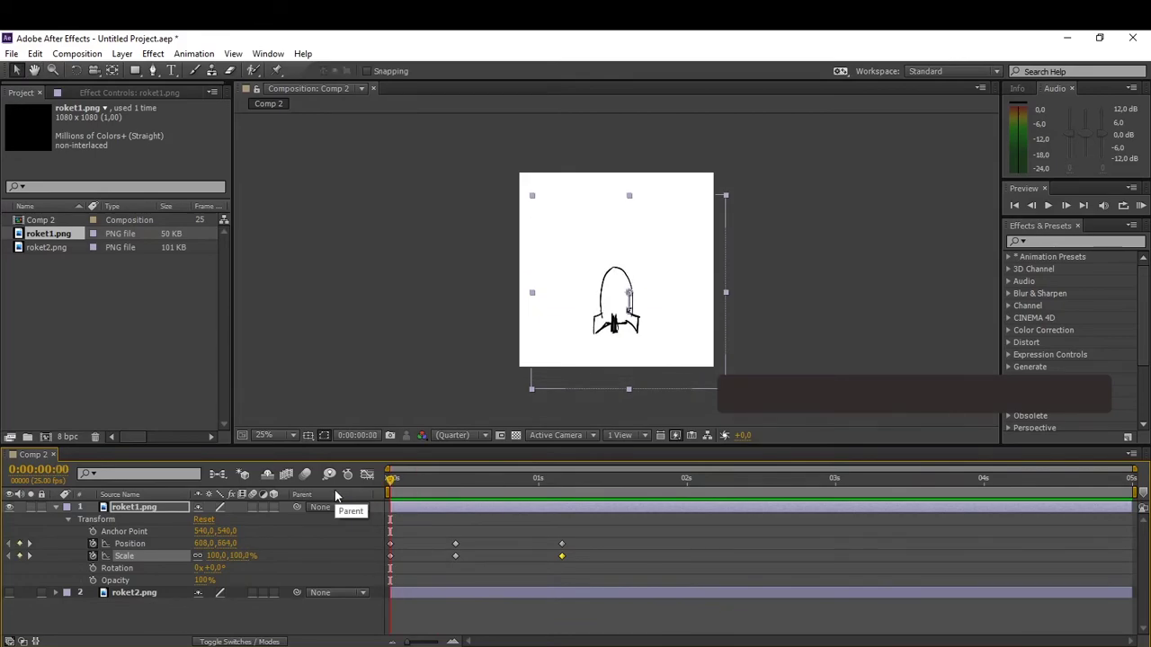
key(space)
key(space)
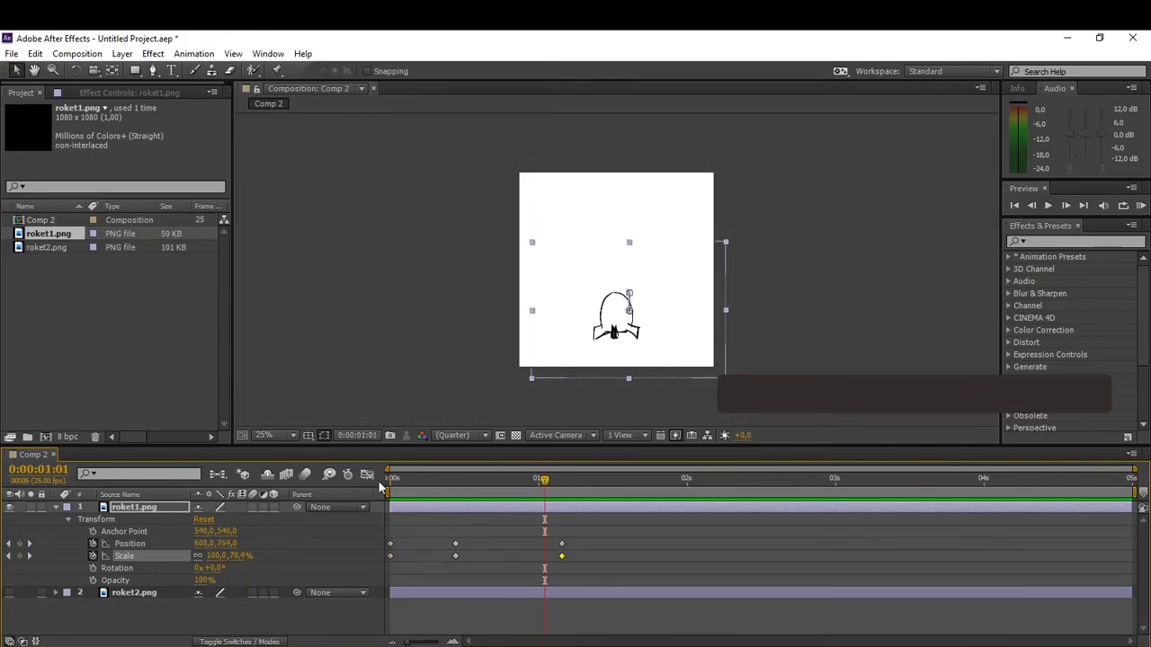
drag(417, 480, 359, 490)
key(space)
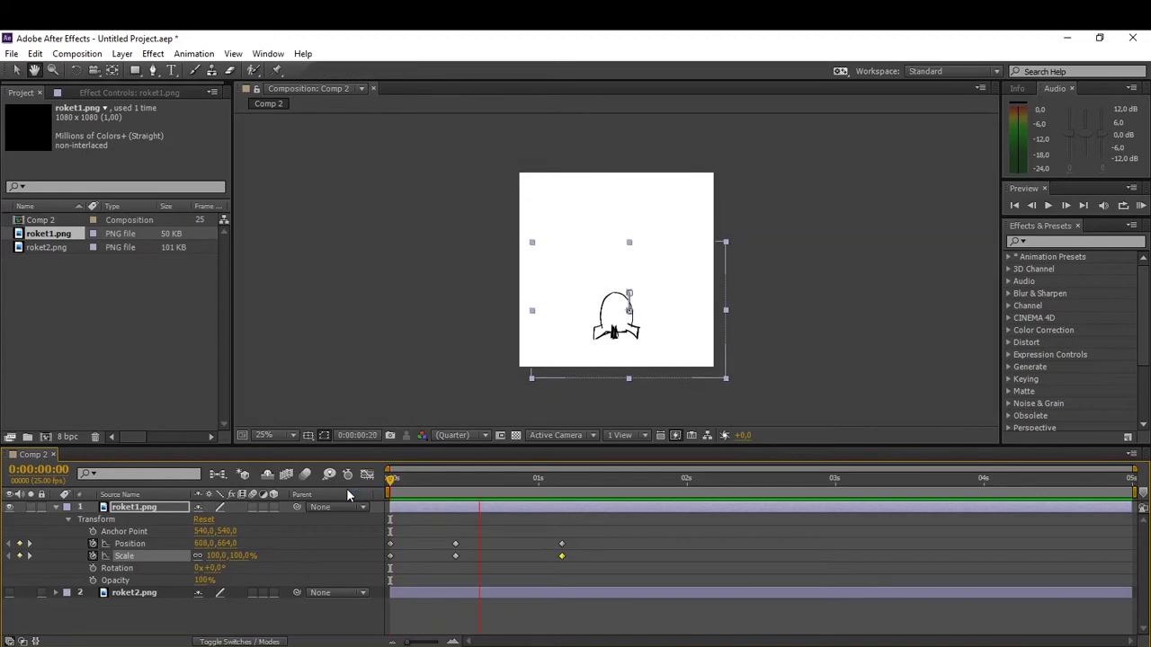
key(space)
drag(425, 477, 335, 493)
key(space)
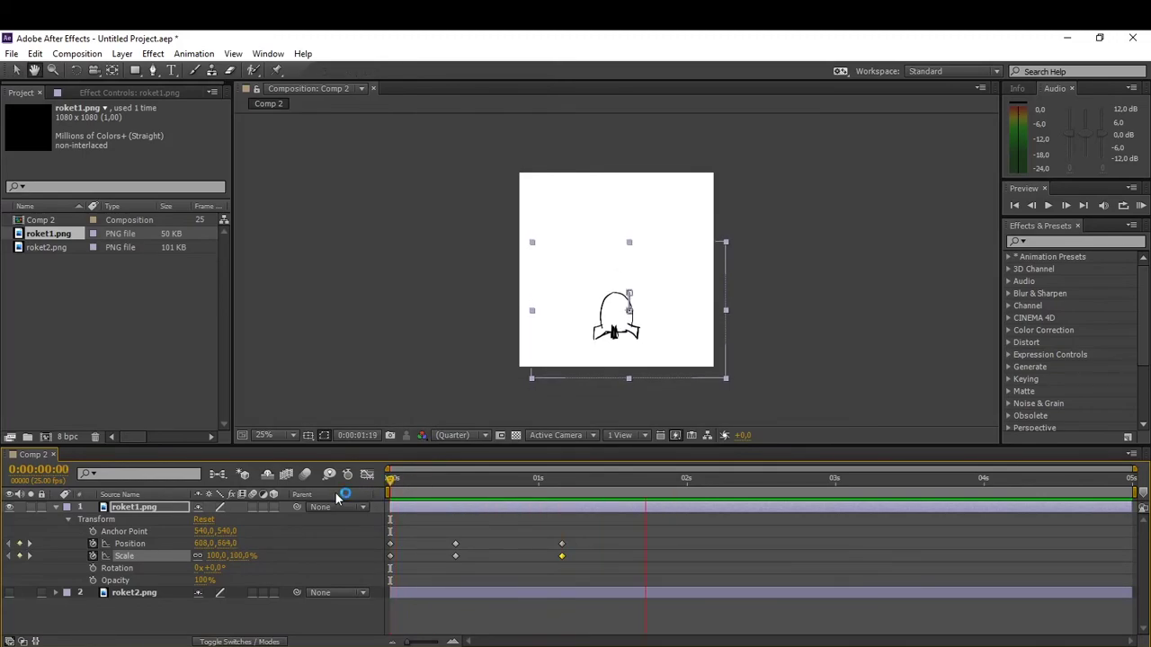
key(space)
key(space)
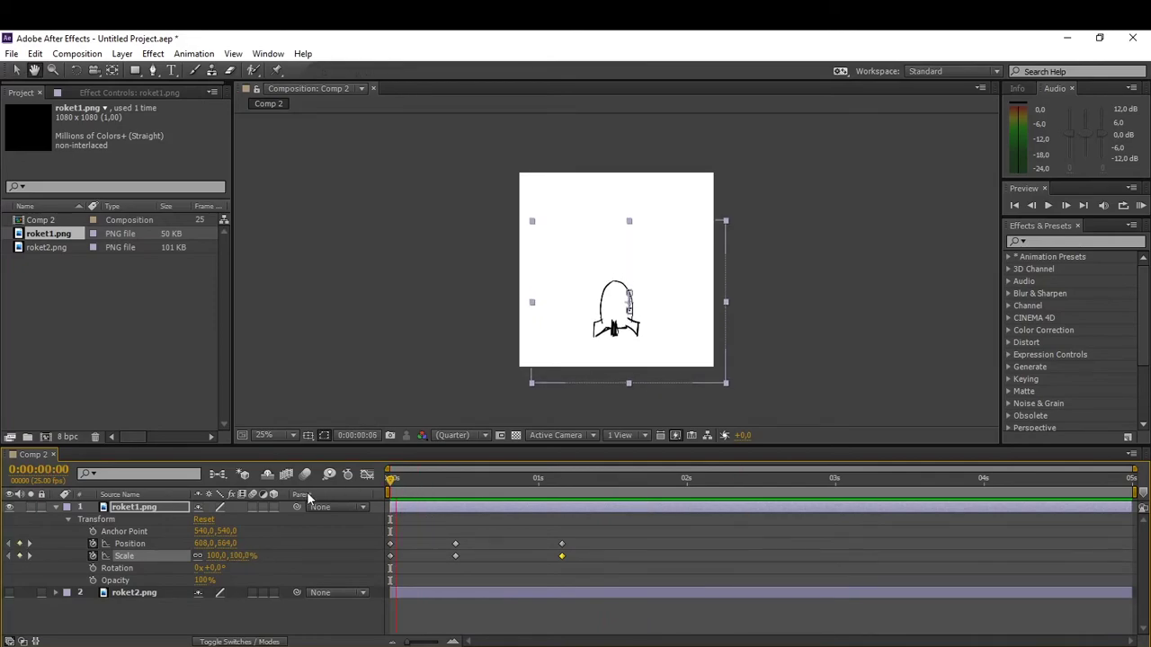
key(space)
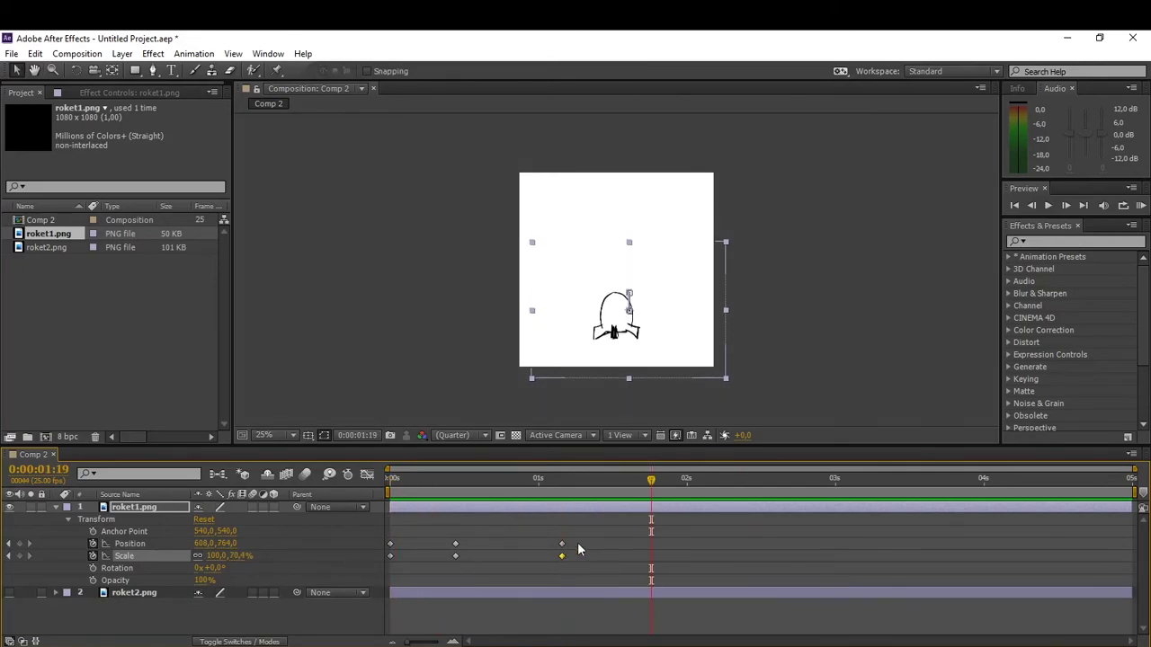
Step: Shift the hold keyframes to about 0:00:01:08 and move the rocket above the frame to about 608, -176 at 0:00:02:01
mouse_move(564, 545)
mouse_down()
mouse_move(586, 549)
mouse_move(583, 557)
mouse_up()
drag(651, 481, 693, 491)
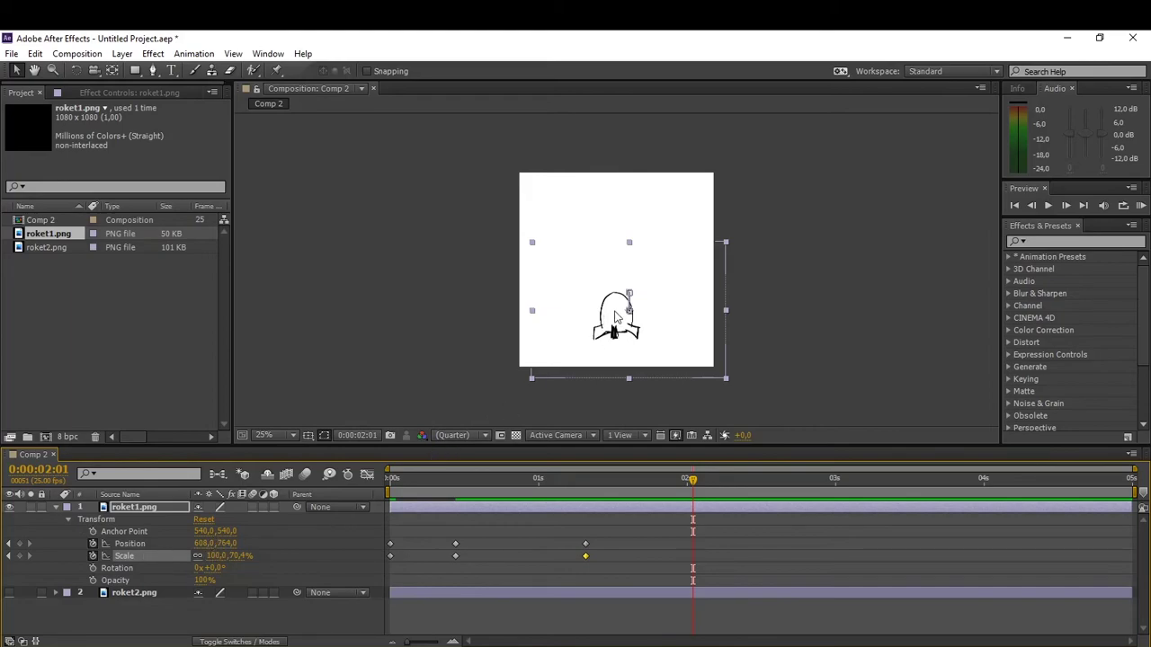
drag(613, 309, 614, 142)
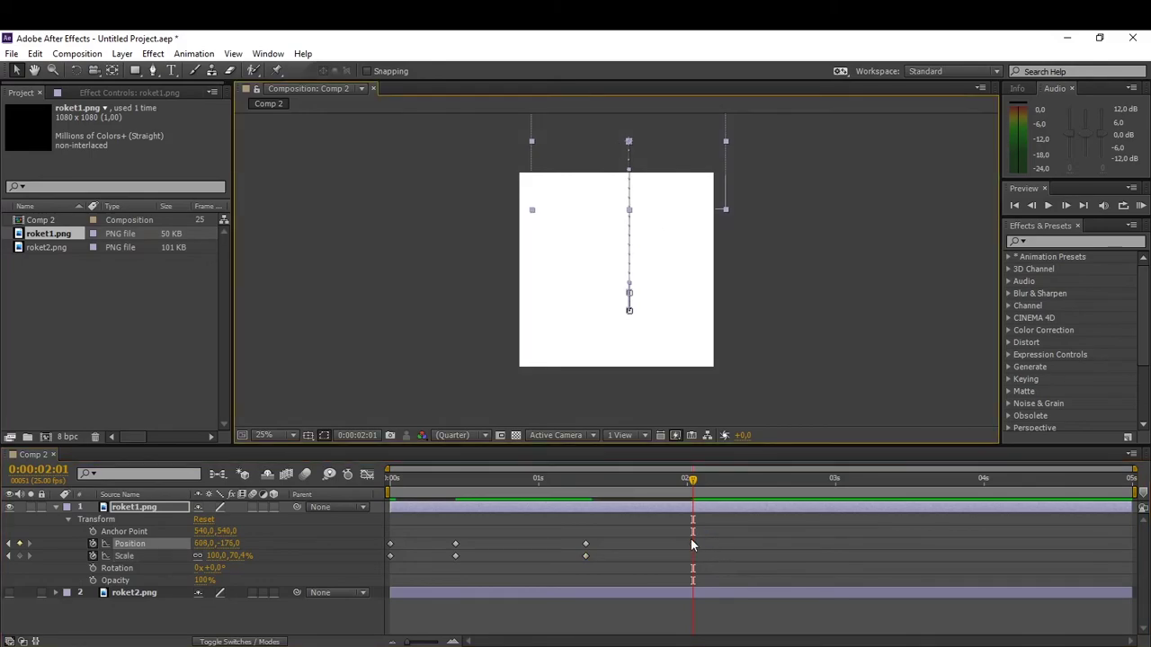
Step: Try the final Position keyframe at about 0:00:04:12 and preview the rocket's ascent from the start
drag(693, 544, 1053, 545)
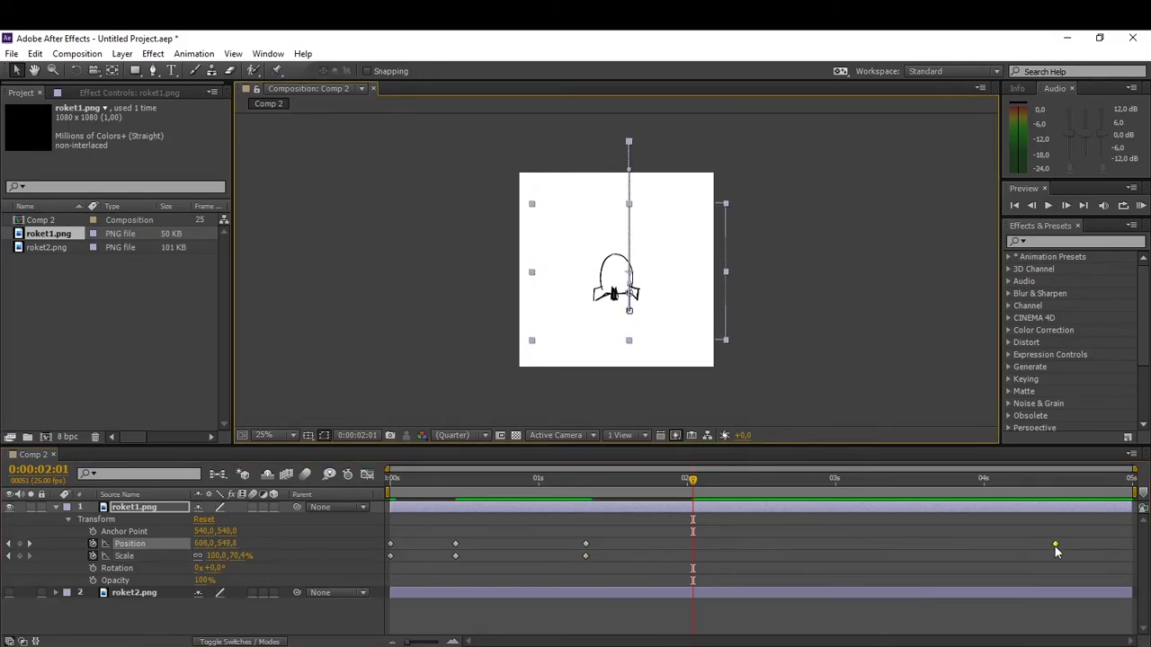
drag(501, 481, 314, 485)
key(space)
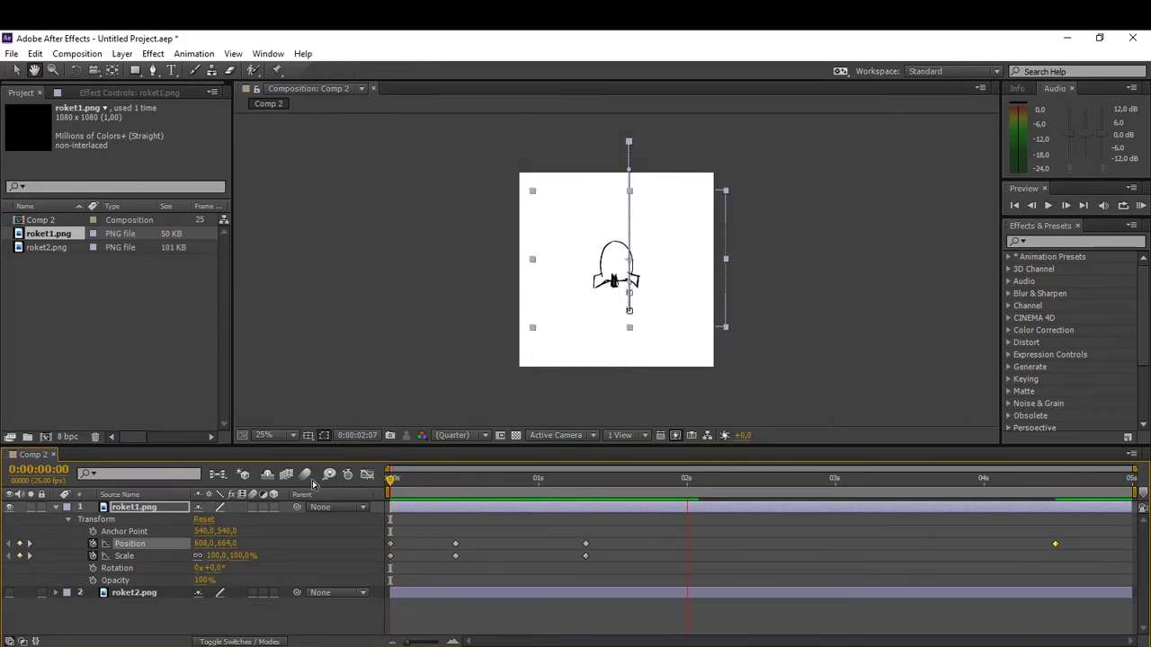
key(space)
Step: Shift the final Position keyframe to about 0:00:02:02 and preview the rocket's ascent from the start
drag(1056, 545, 653, 539)
drag(824, 479, 392, 479)
key(space)
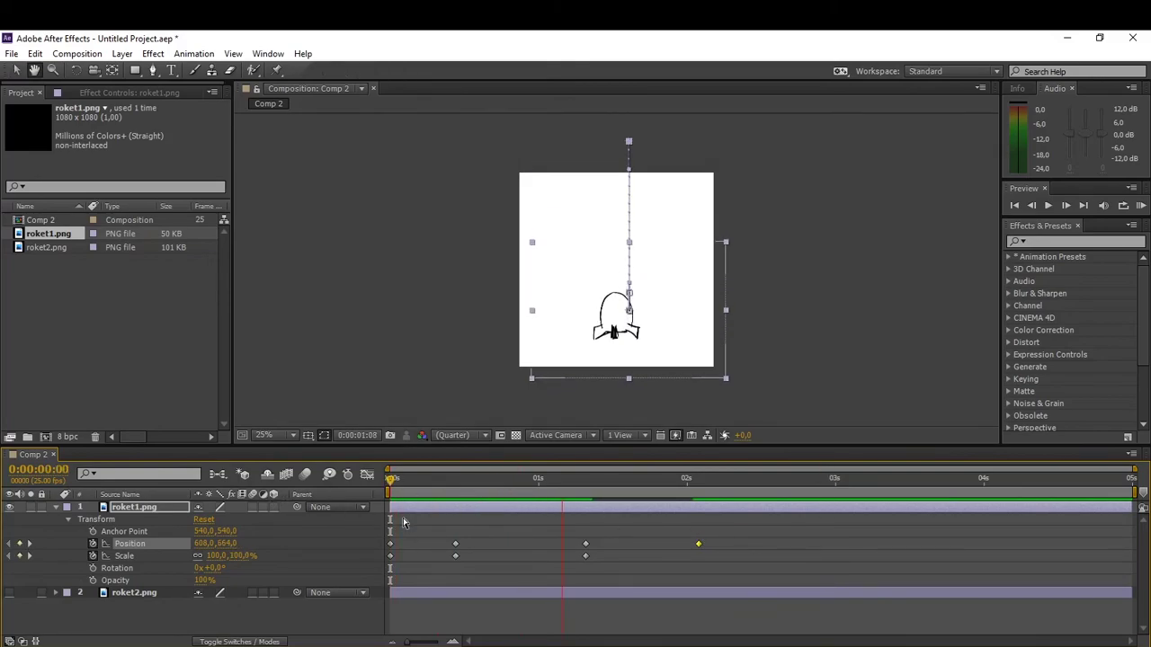
key(space)
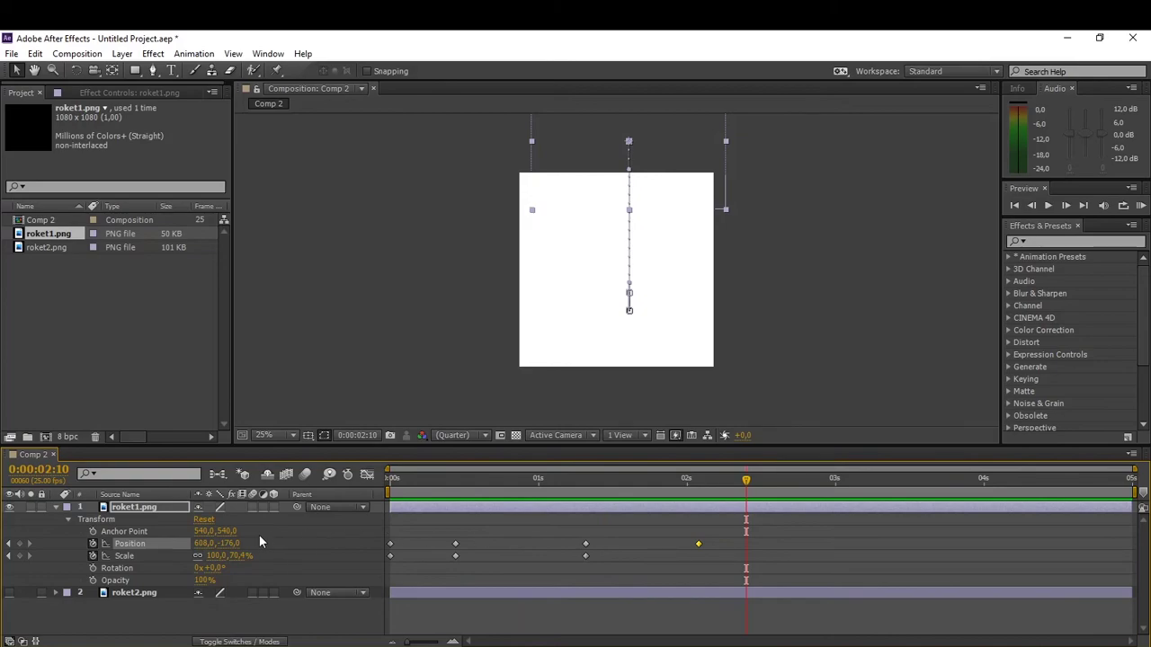
Step: At 0:00:01:11, raise the rocket to about 588, 471.6 and stretch it to about 96.5% wide by 102.2% high, previewing the result
drag(630, 479, 603, 527)
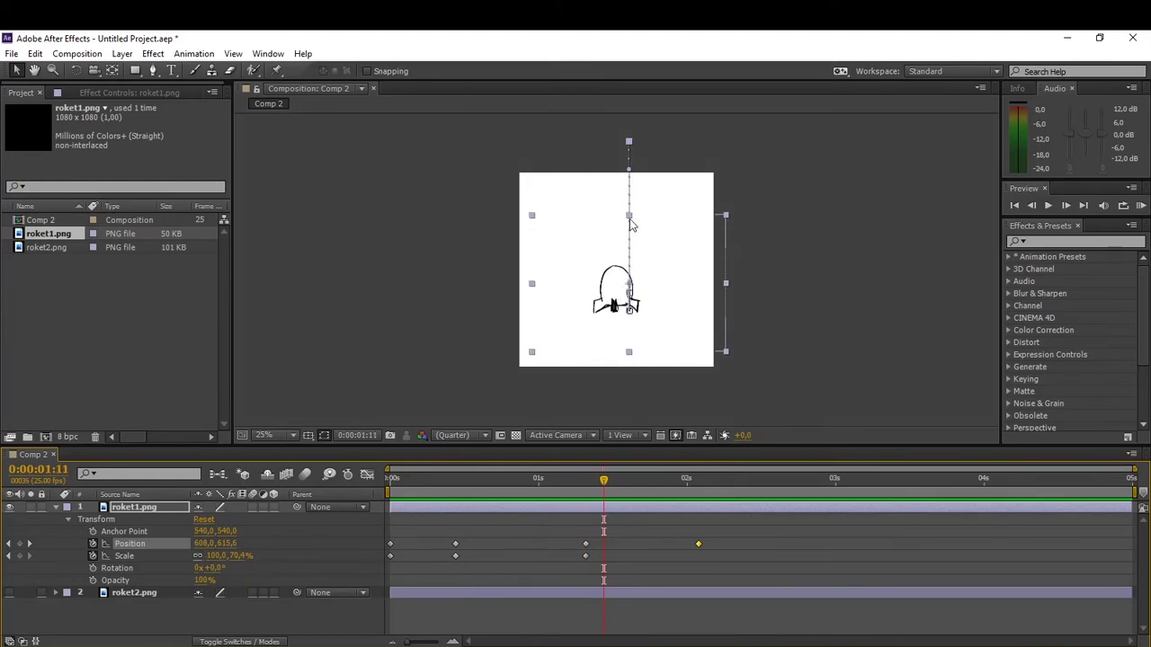
drag(629, 216, 632, 185)
drag(616, 270, 617, 252)
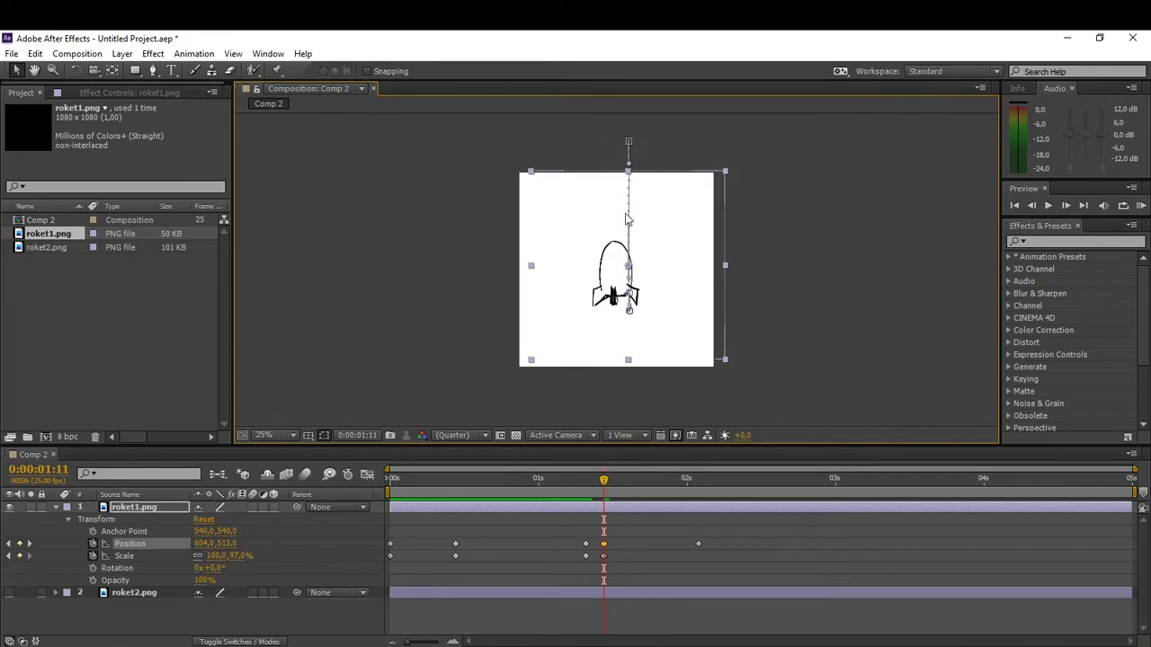
drag(629, 169, 627, 171)
click(148, 512)
drag(612, 264, 604, 254)
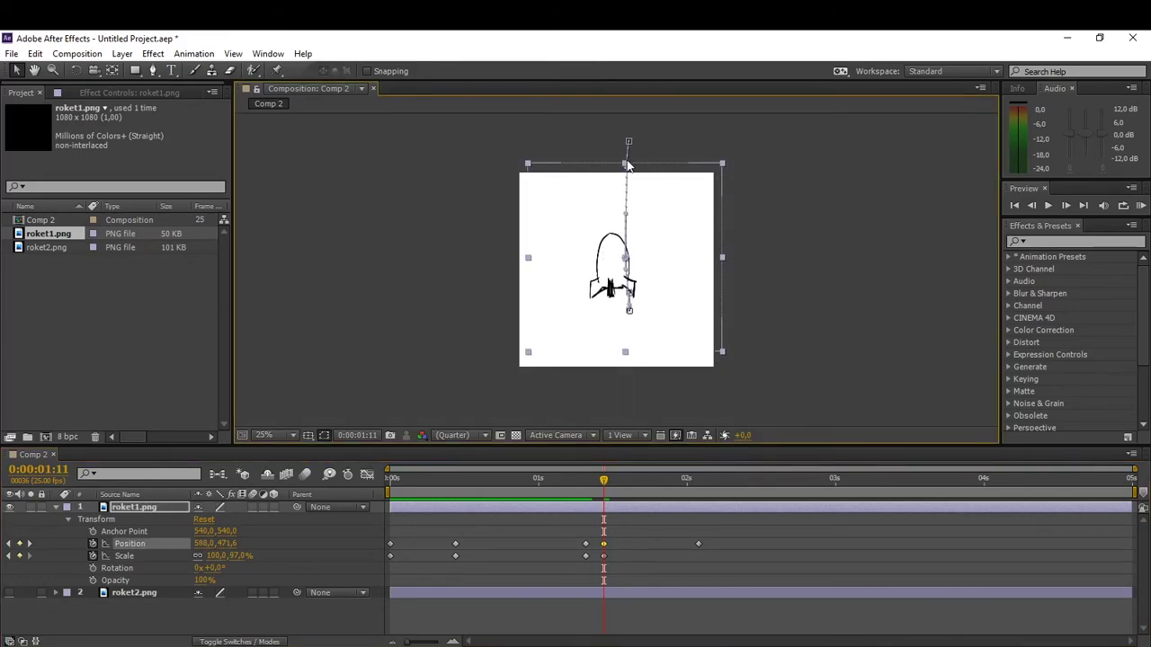
drag(722, 167, 719, 162)
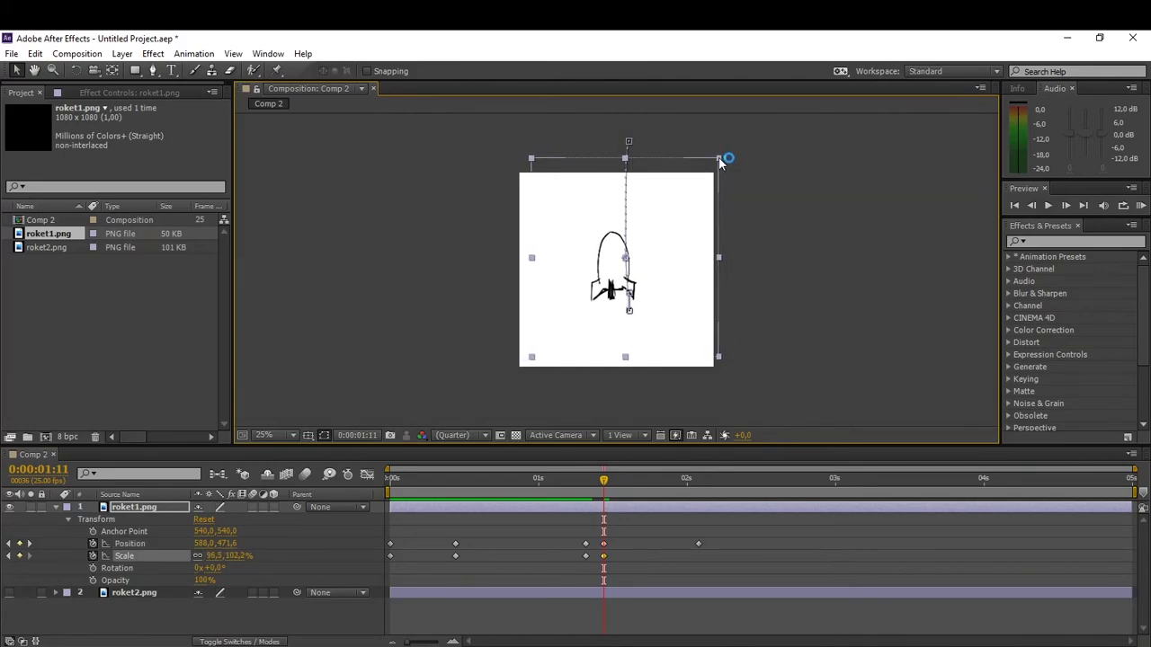
drag(521, 474, 342, 495)
key(space)
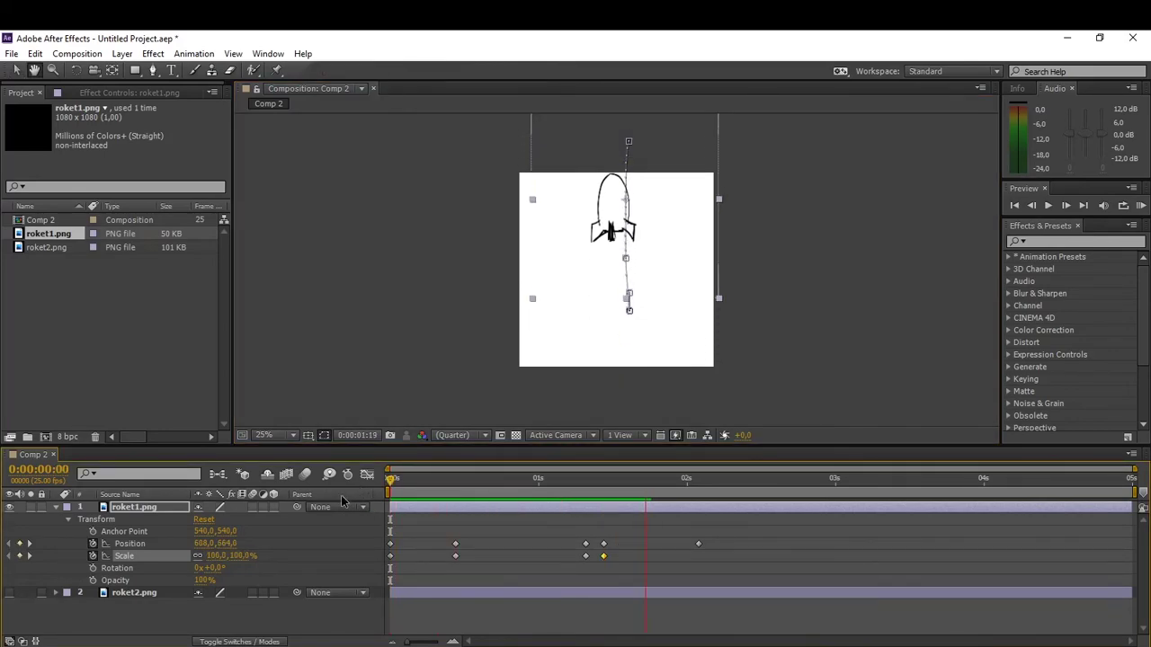
Step: Shift the rocket's stretch keyframes to about 0:00:01:12 and straighten the motion path into a vertical line at that Position keyframe
key(space)
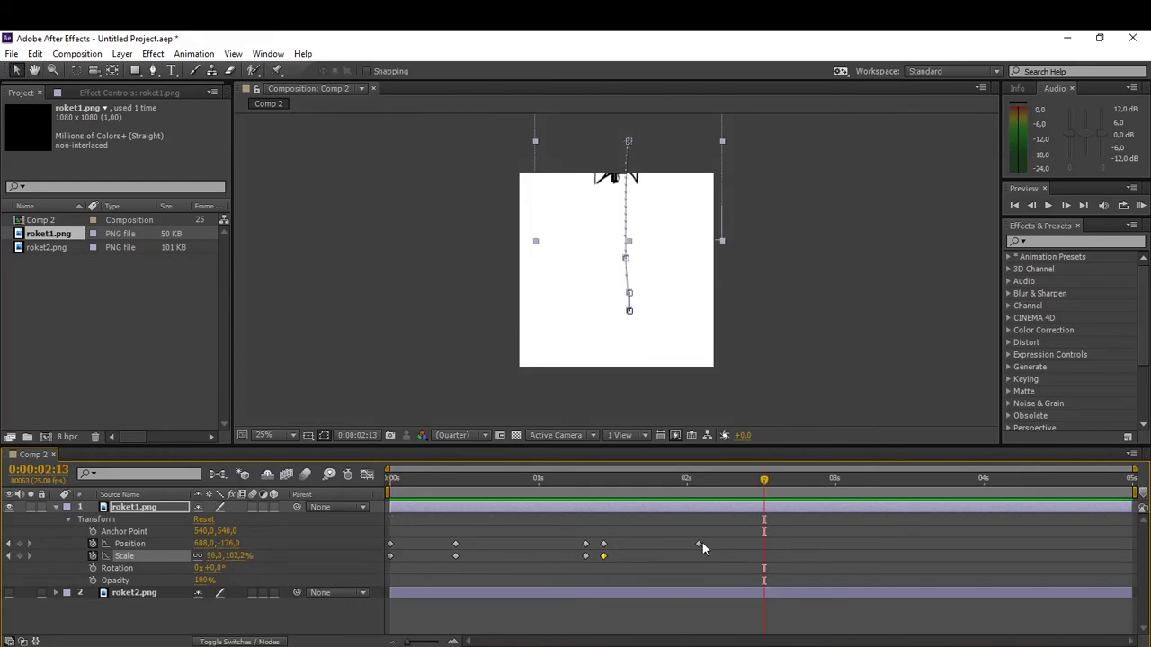
drag(605, 556, 609, 545)
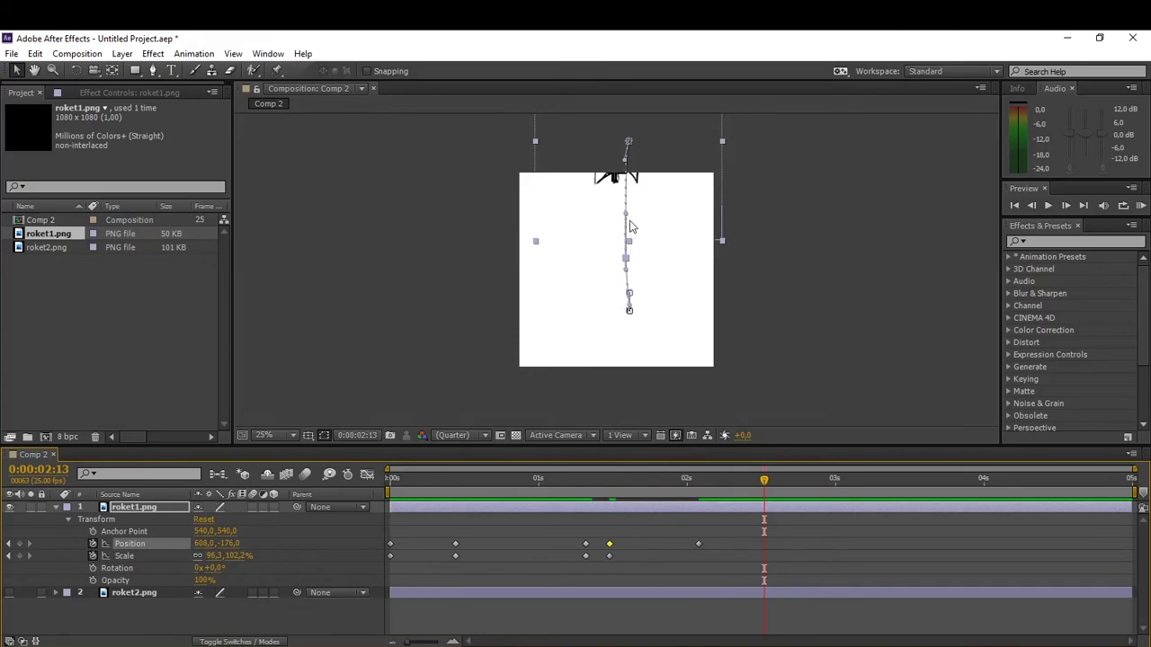
drag(627, 218, 630, 258)
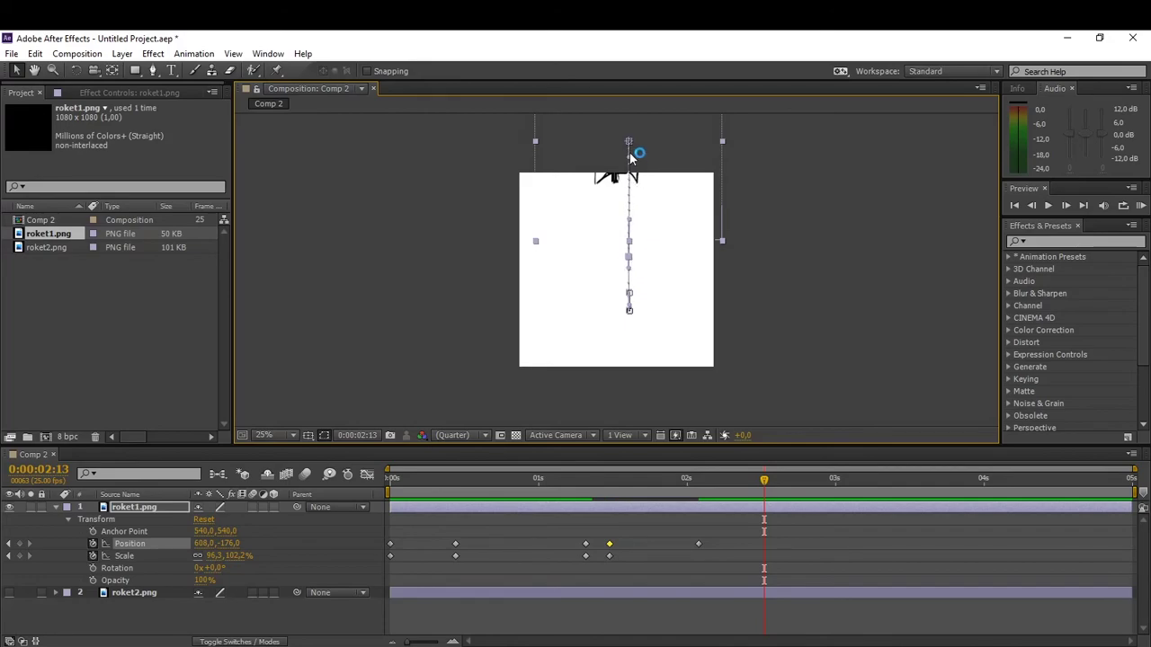
Step: At 0:00:02:13, move the rocket further above the frame to about 596, -248 and preview the launch from the start
drag(630, 149, 626, 129)
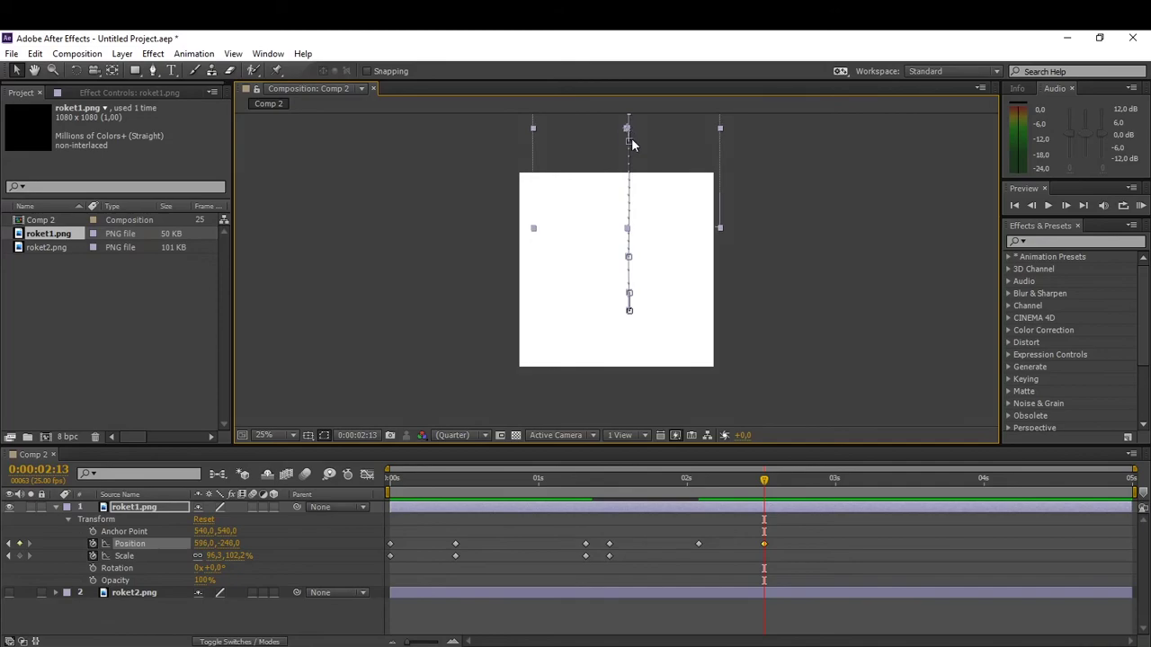
click(561, 486)
key(KP_0)
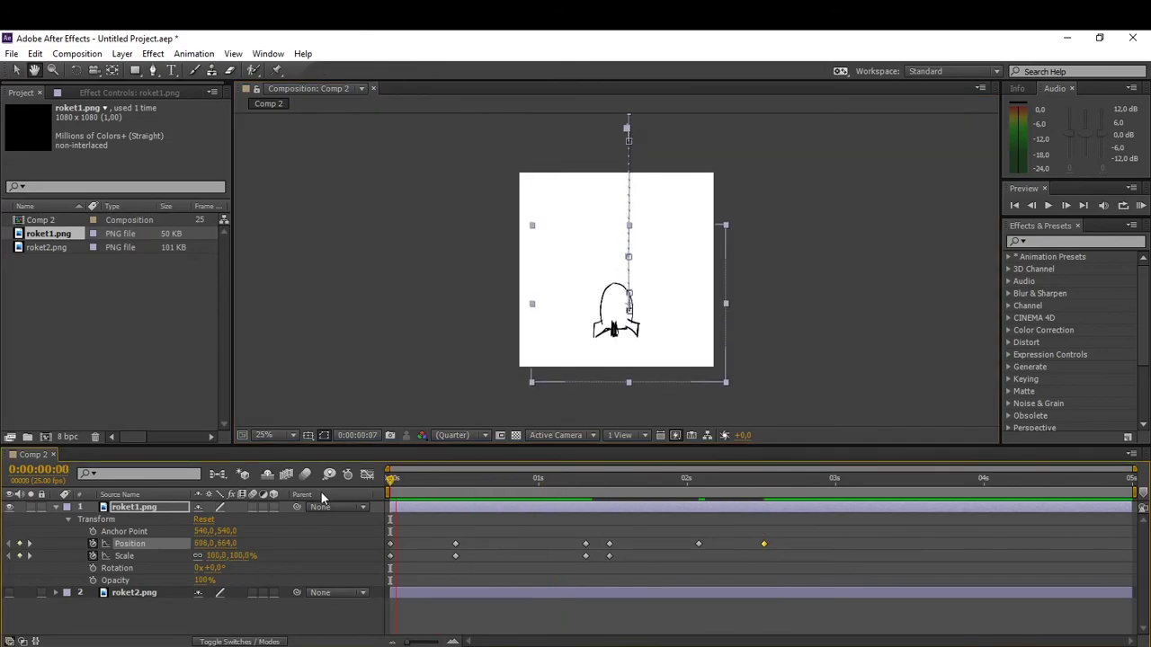
key(space)
click(611, 556)
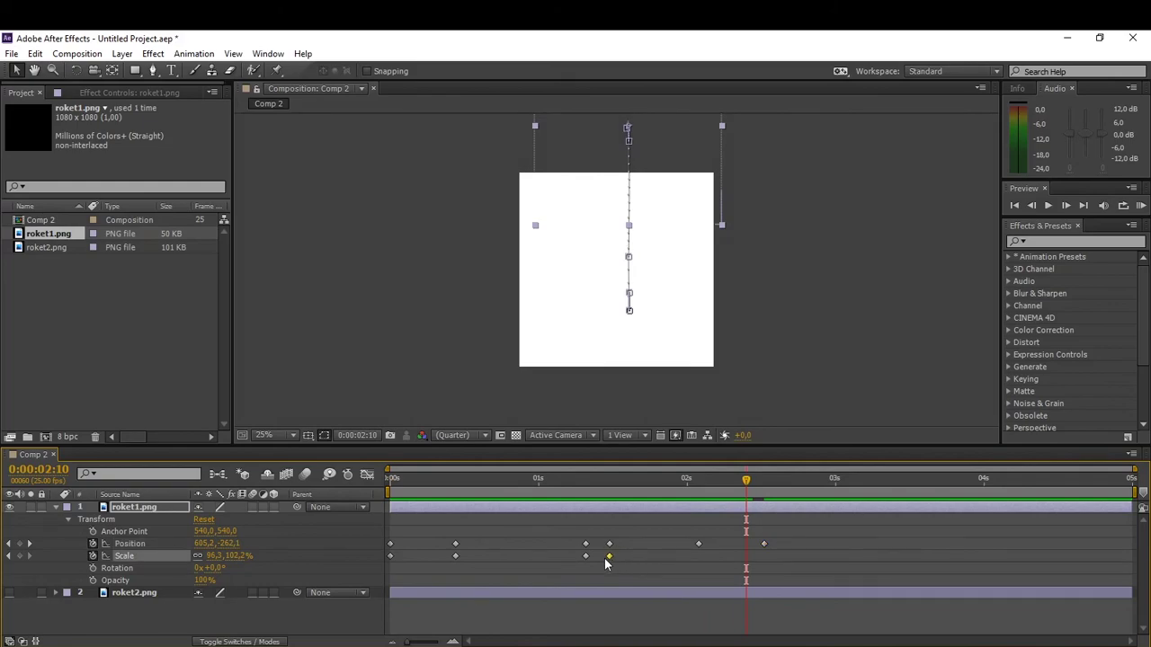
drag(478, 474, 327, 488)
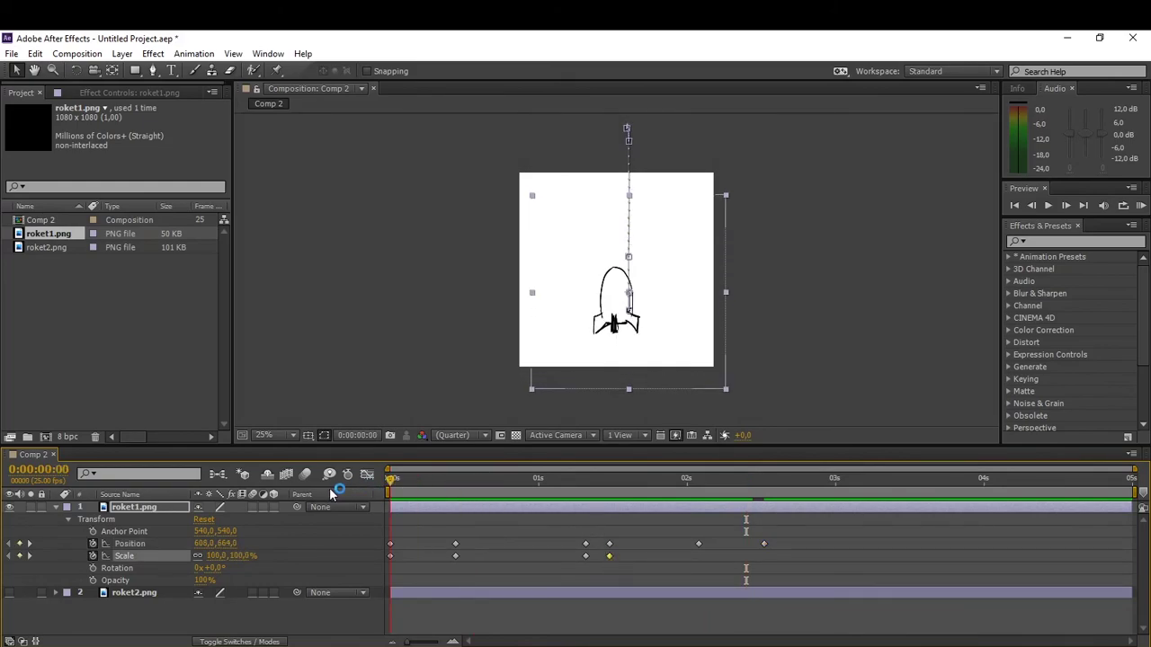
key(space)
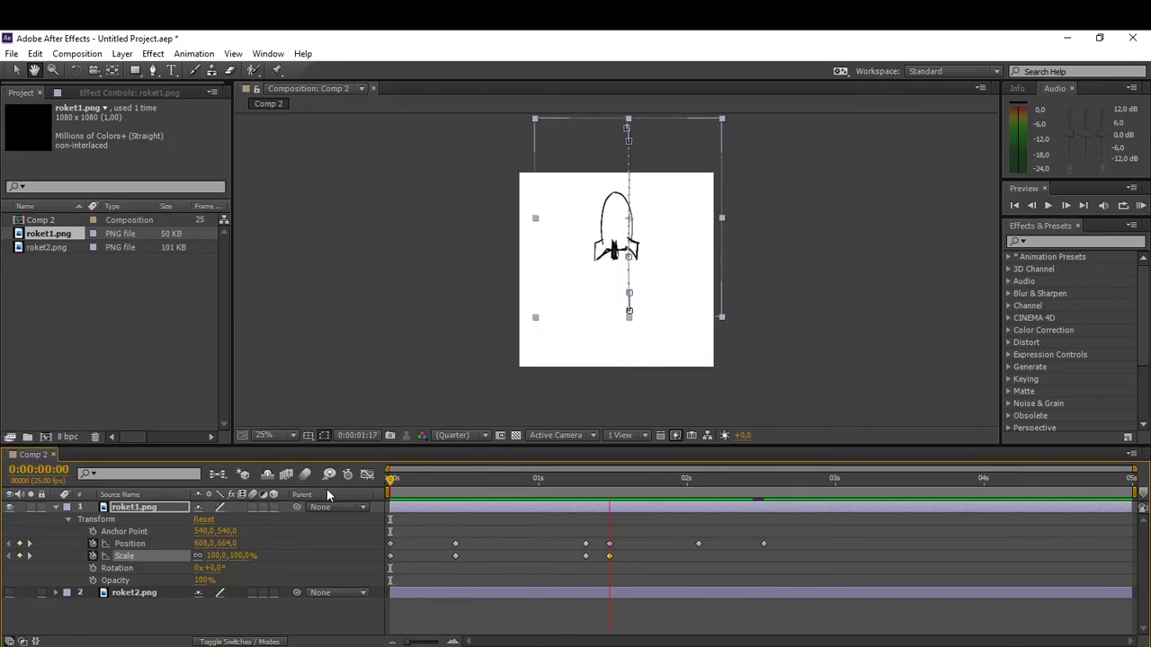
key(space)
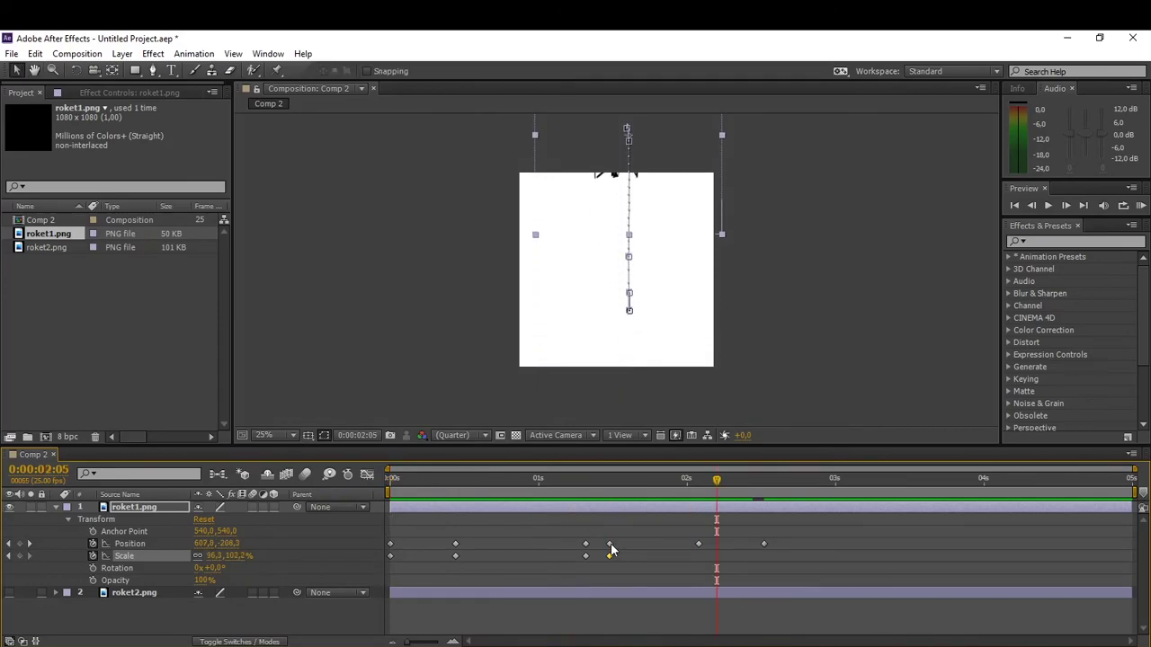
Step: Shift the stretch's Position and Scale keyframes earlier to about 0:00:01:10 and preview the faster takeoff from the start
click(611, 545)
drag(611, 548, 598, 548)
click(581, 500)
key(space)
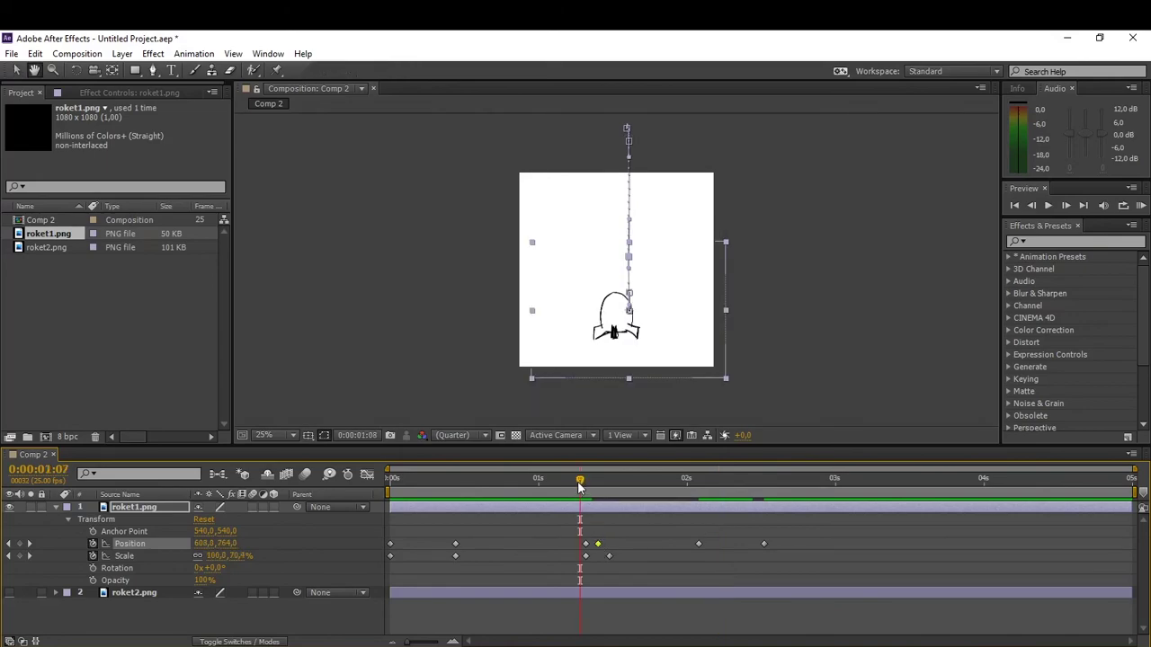
drag(617, 556, 605, 557)
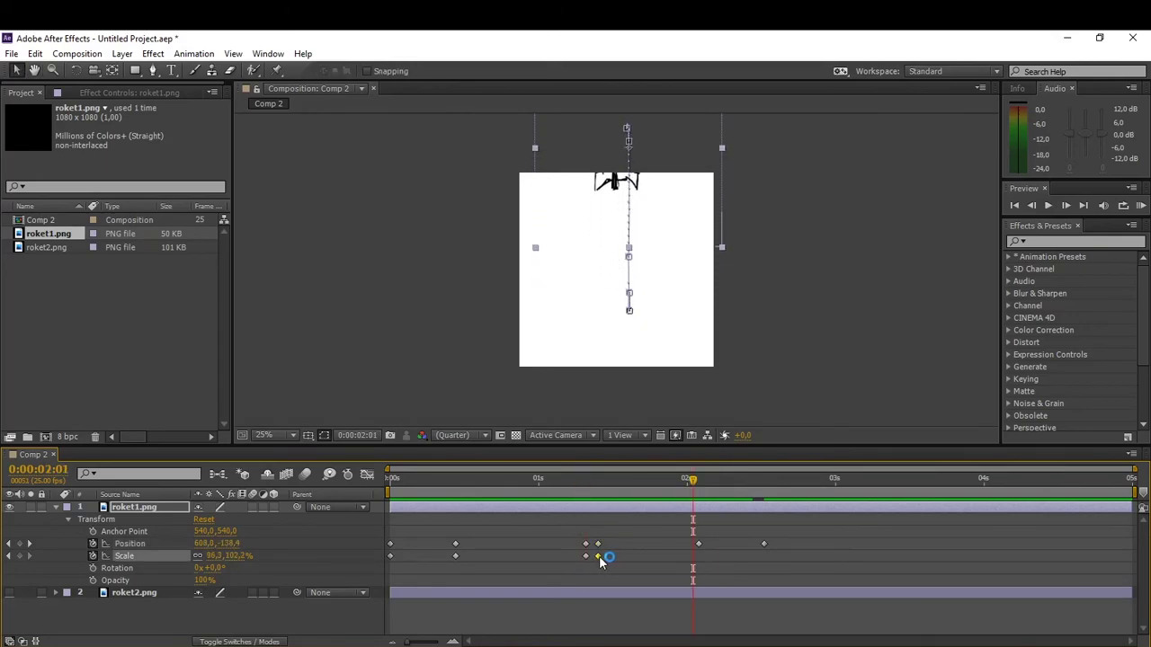
click(568, 497)
drag(545, 496, 328, 495)
key(space)
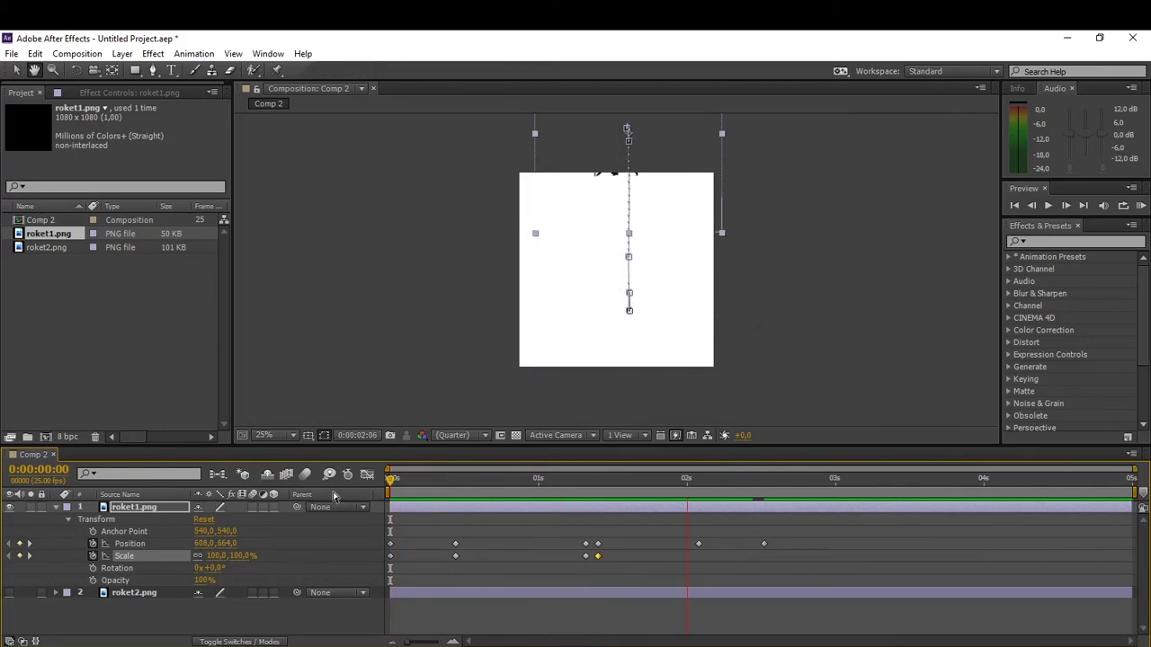
key(space)
Step: Replay the rocket animation several times to examine the timing of its squash, hold and stretched takeoff
drag(478, 487, 349, 476)
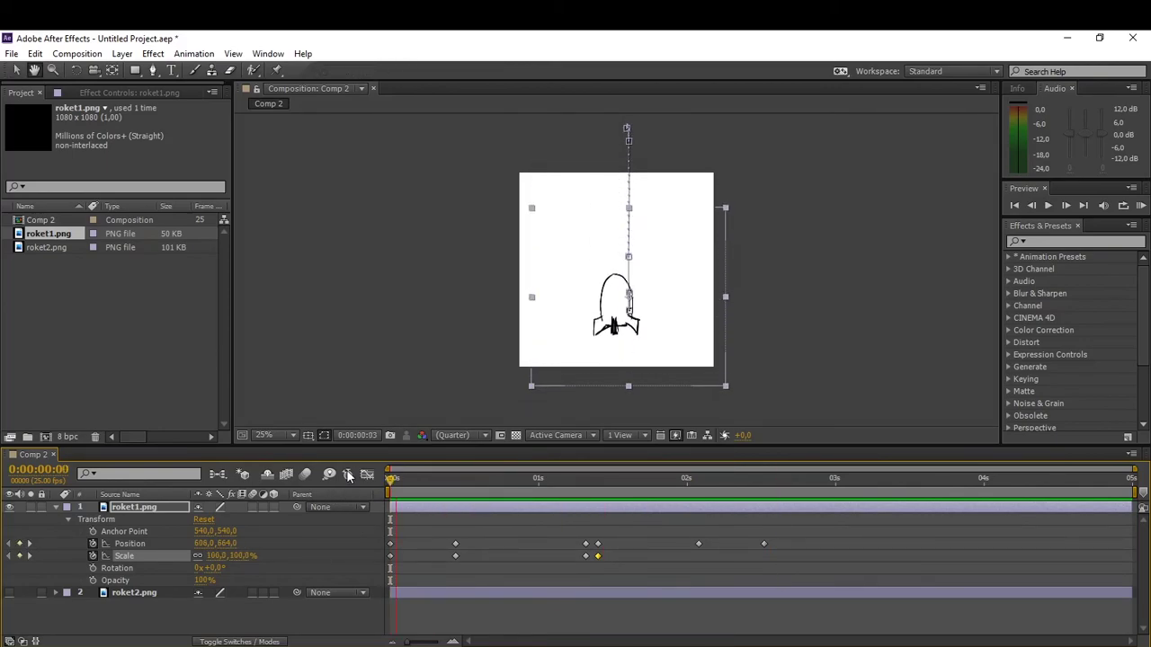
key(space)
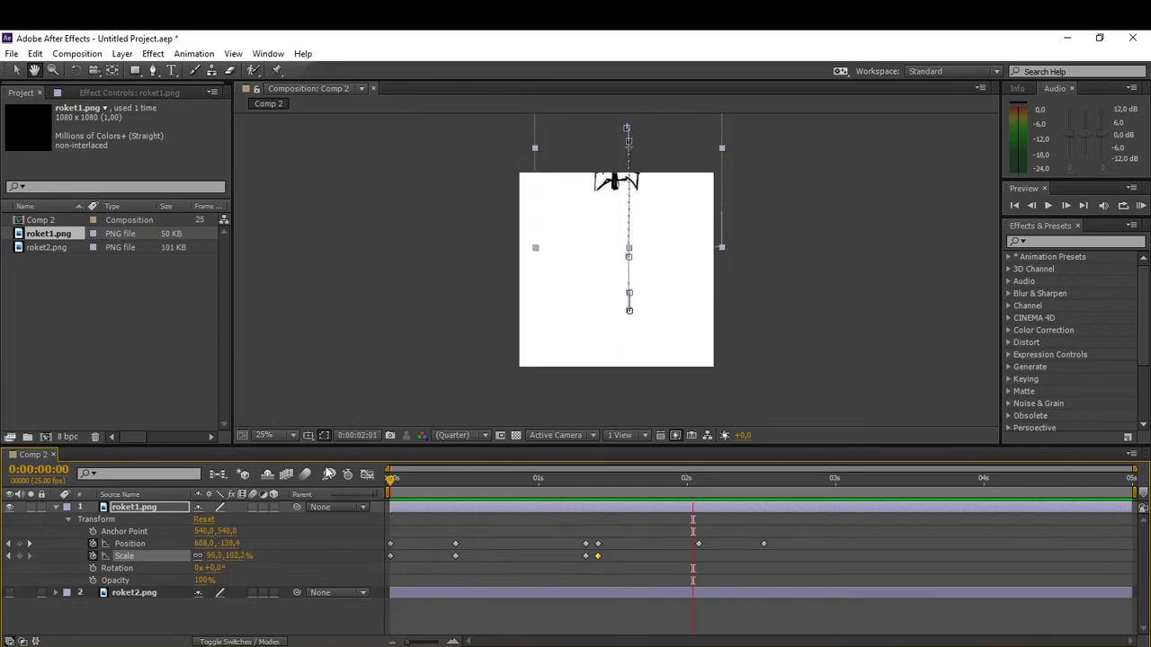
key(space)
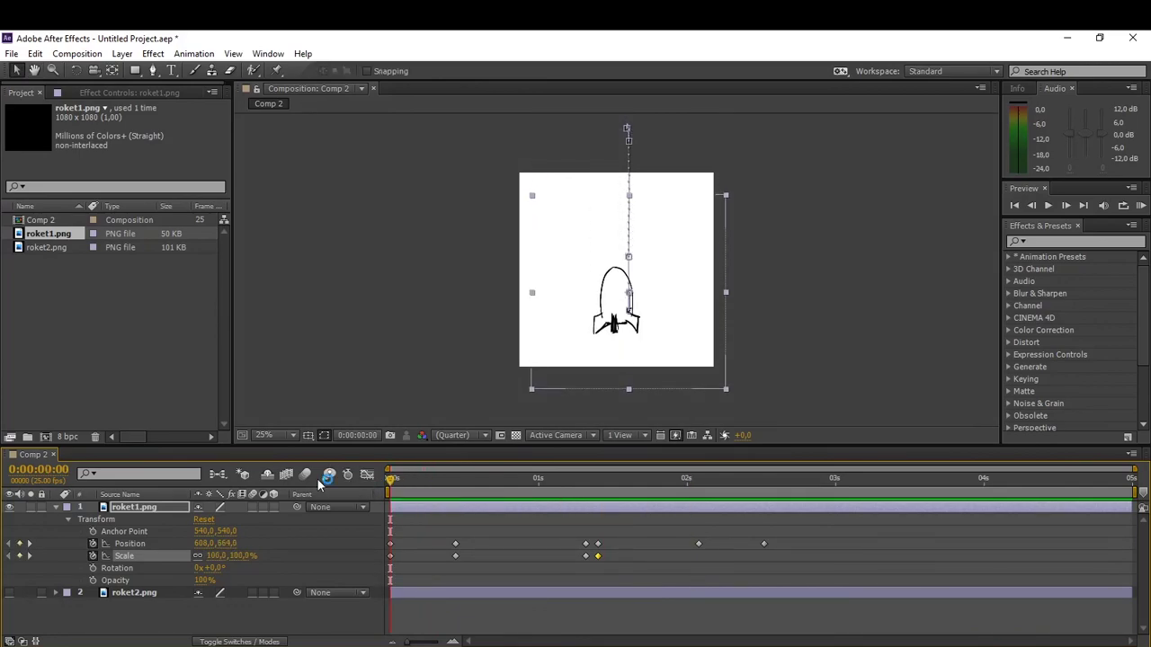
key(space)
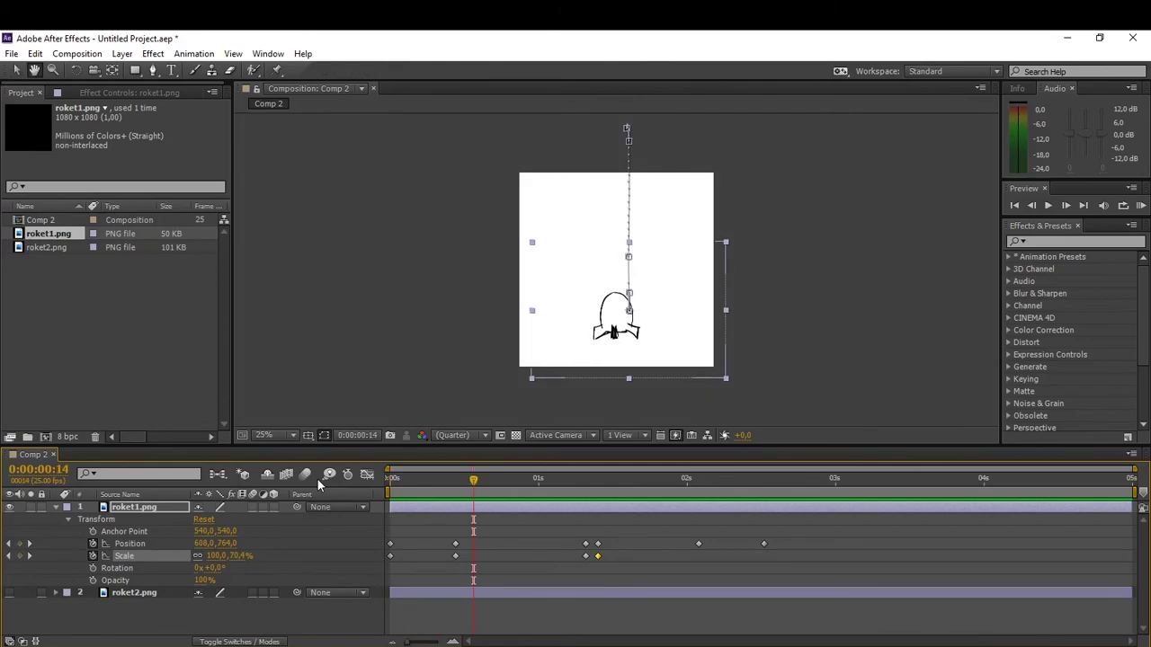
key(space)
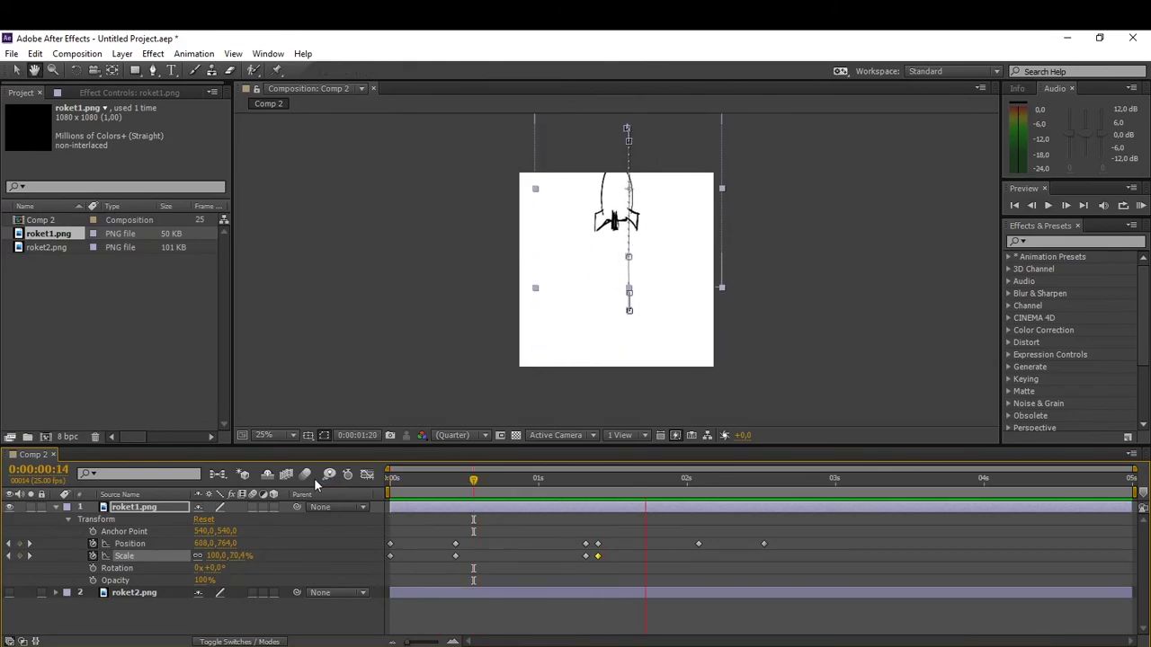
key(space)
key(Home)
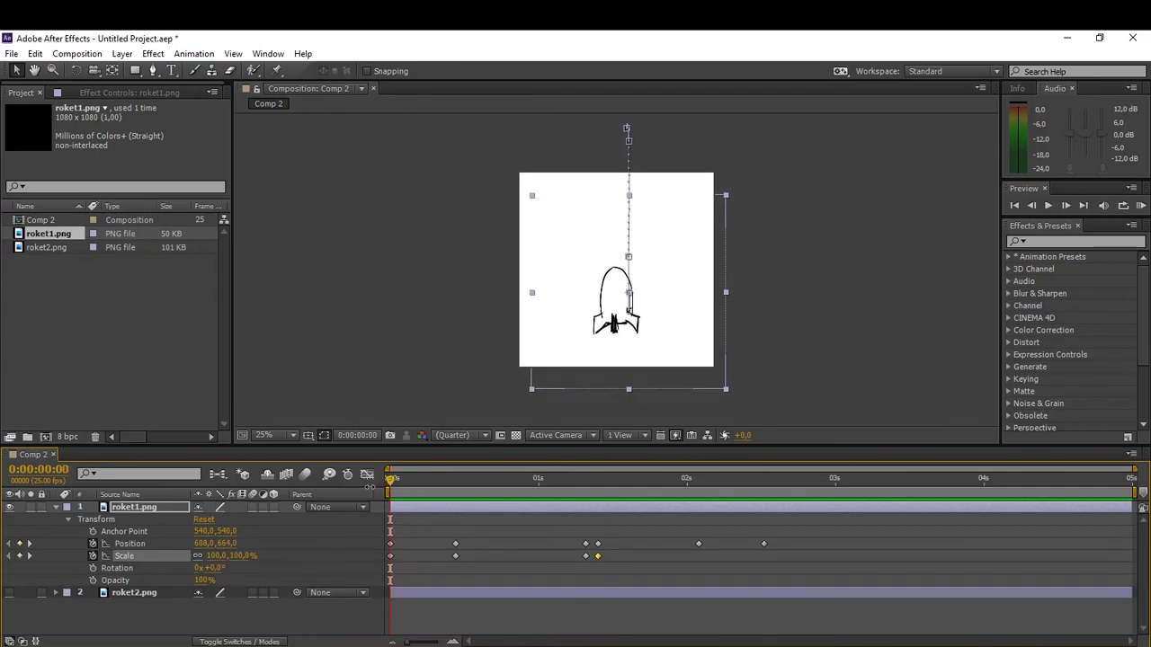
key(space)
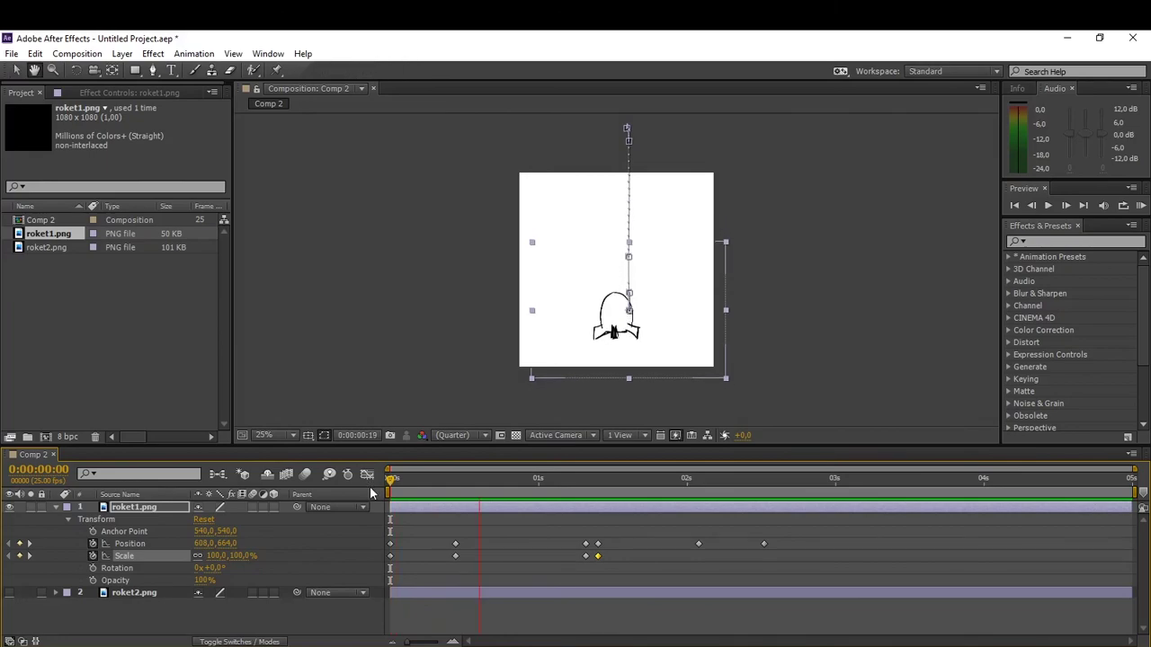
key(space)
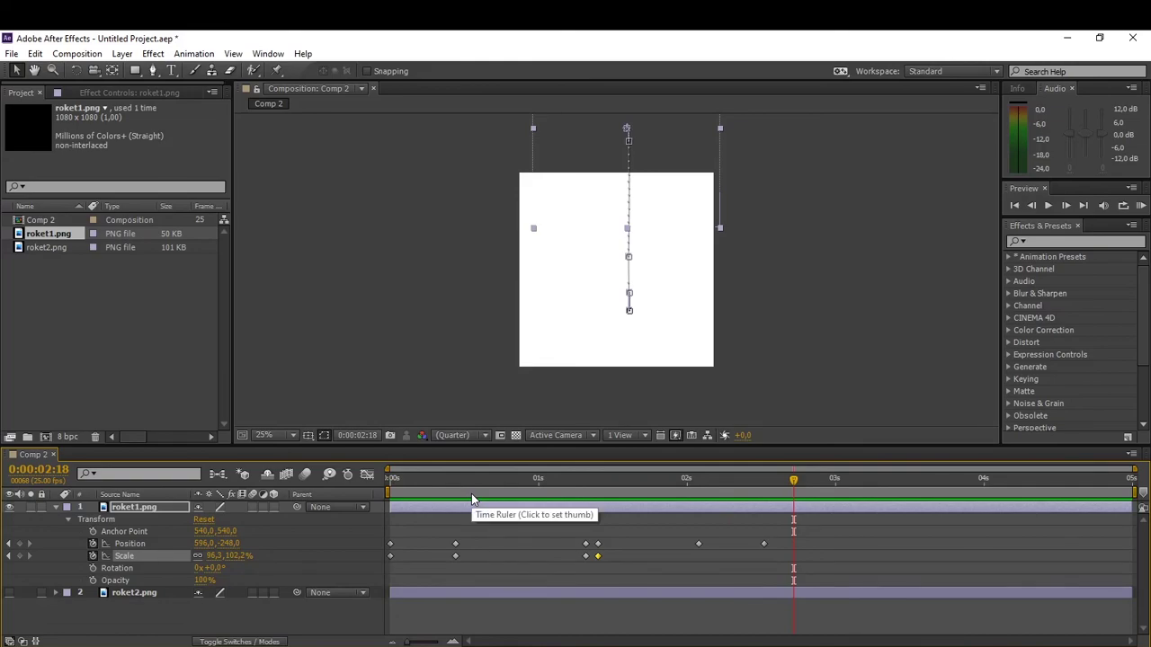